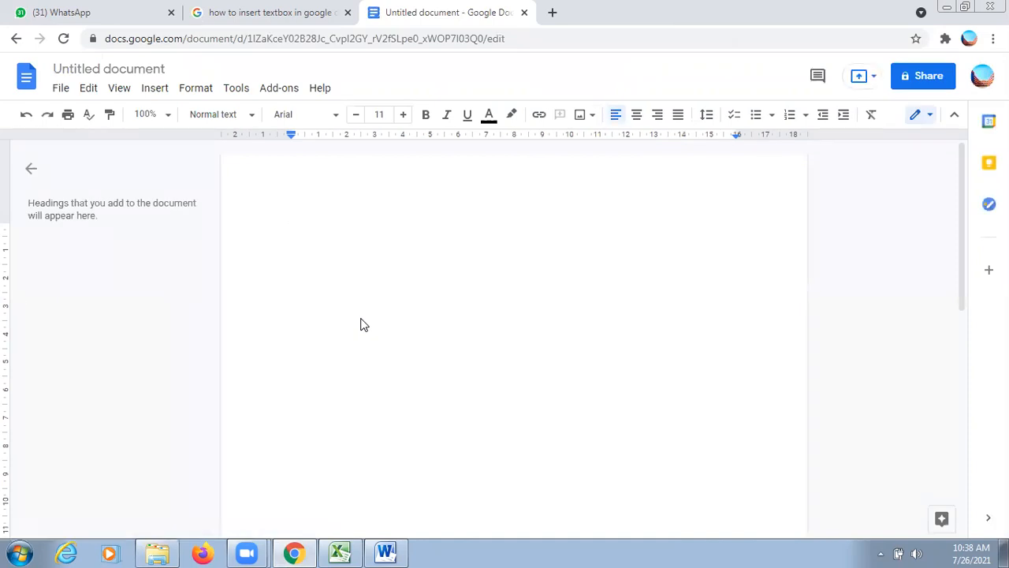
Set the page colour of the whole document to golden yellow in the page setup
left_click(63, 89)
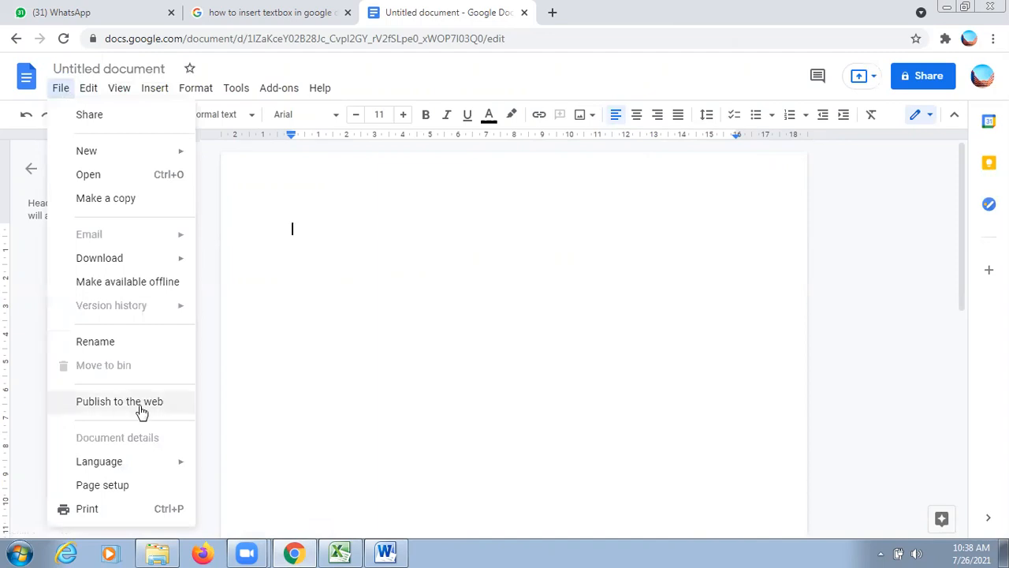
left_click(102, 485)
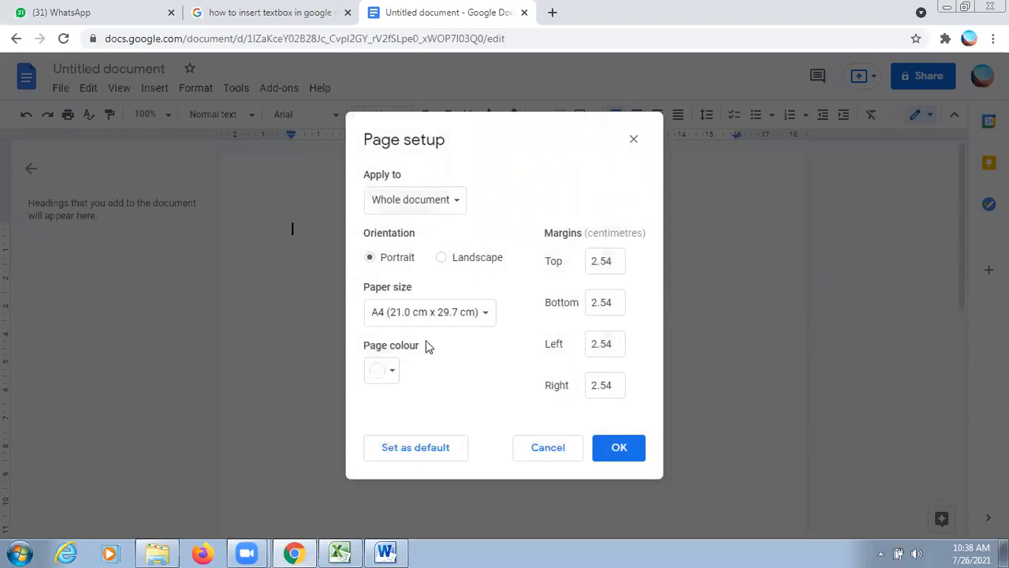
left_click(390, 375)
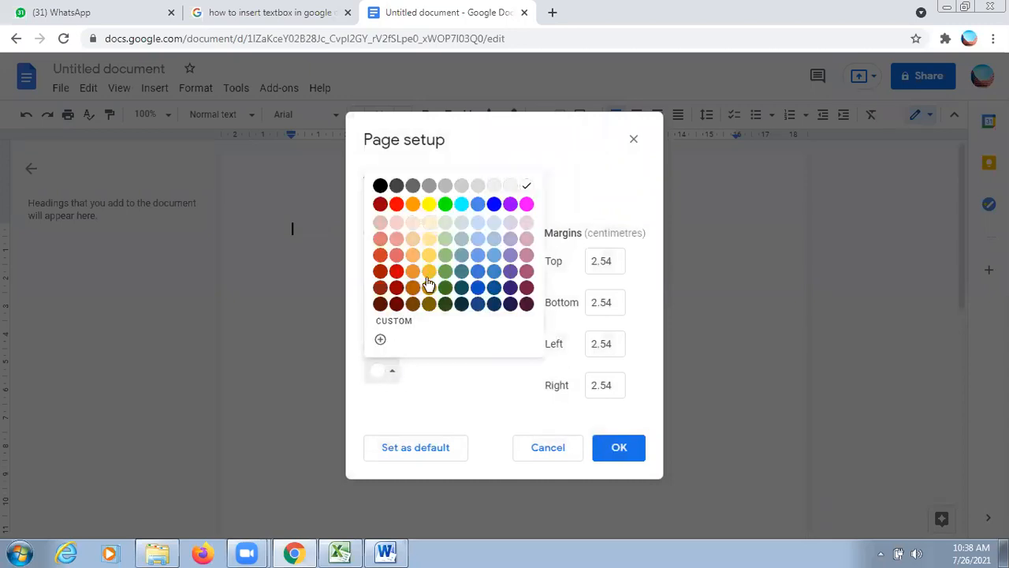
left_click(526, 255)
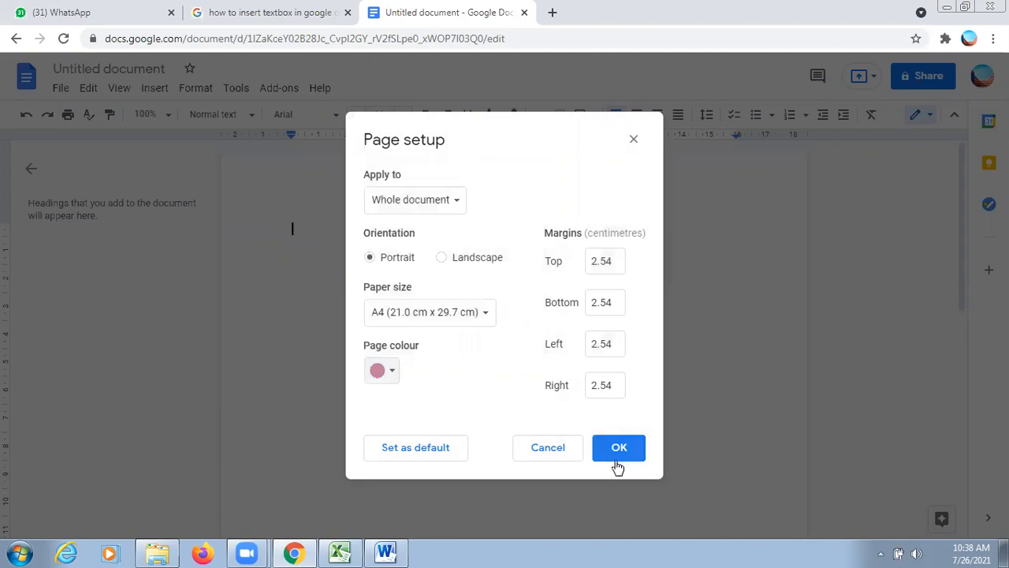
left_click(390, 374)
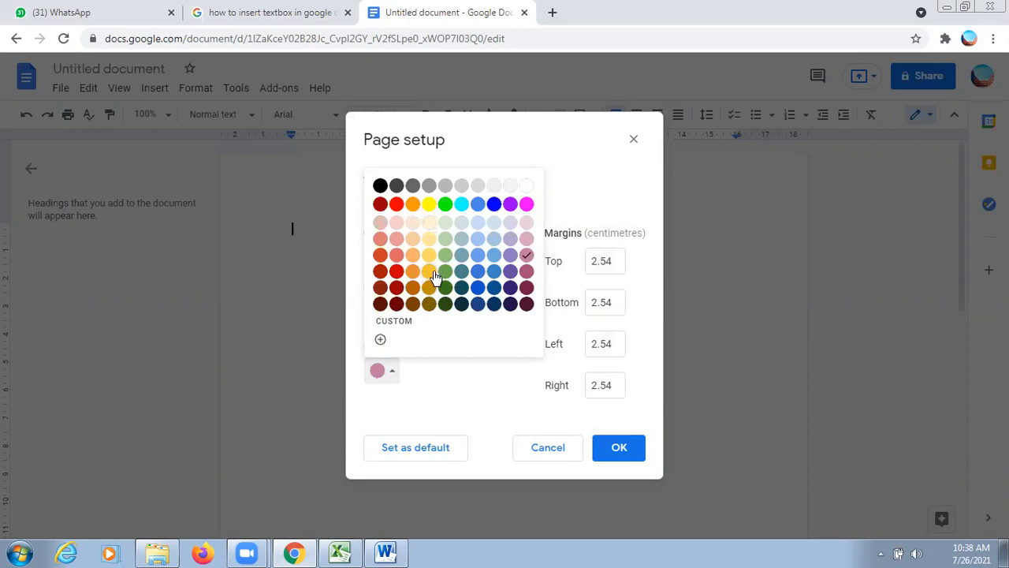
left_click(434, 273)
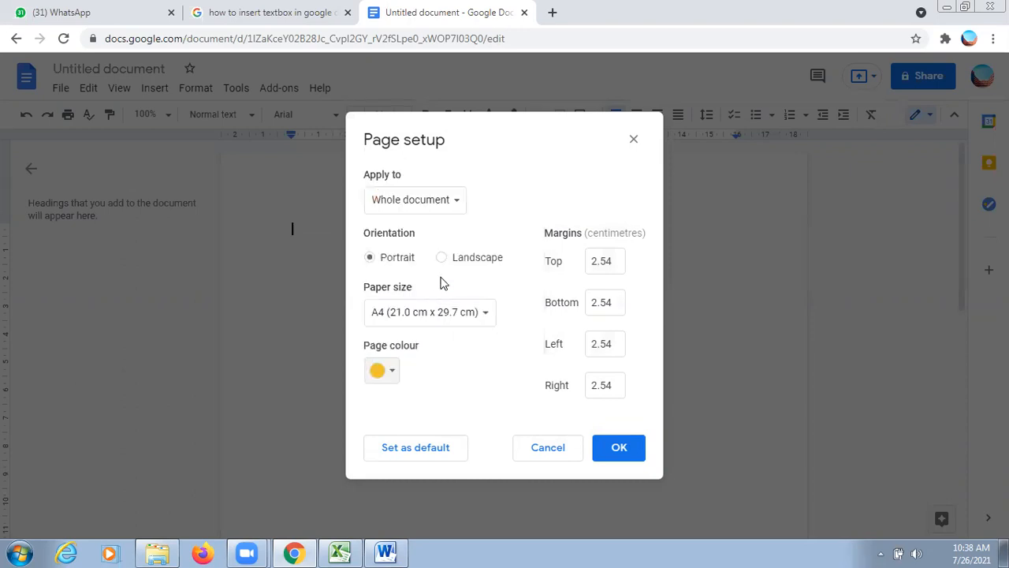
left_click(620, 461)
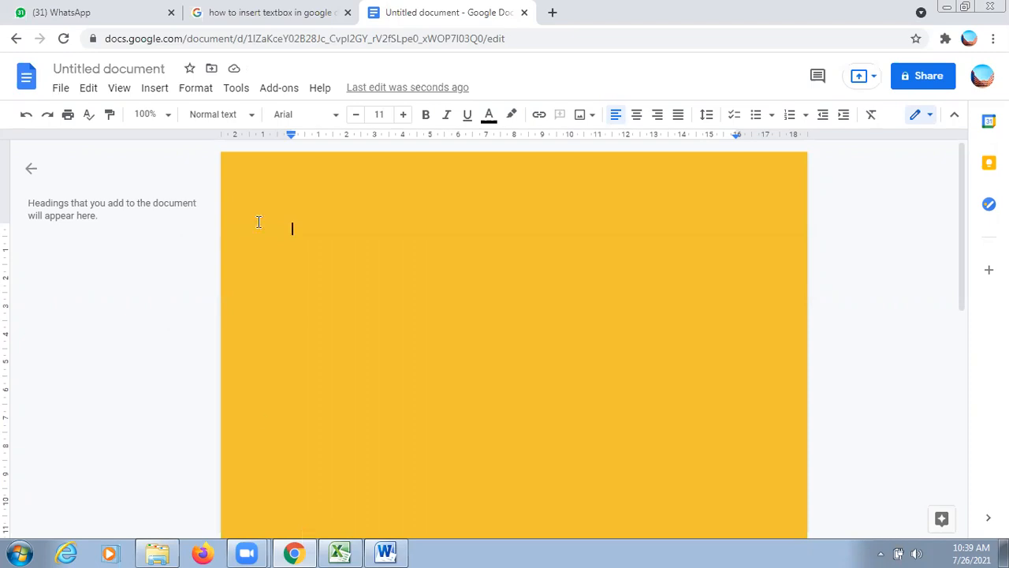
Switch to the Google Images results and replace the query with a search for "certificates"
left_click(237, 13)
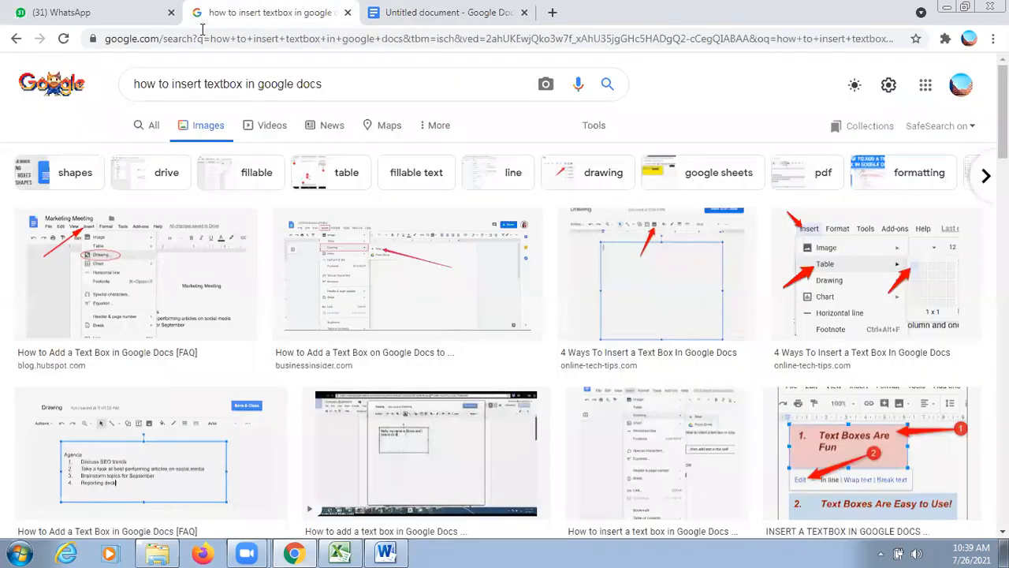
left_click(340, 85)
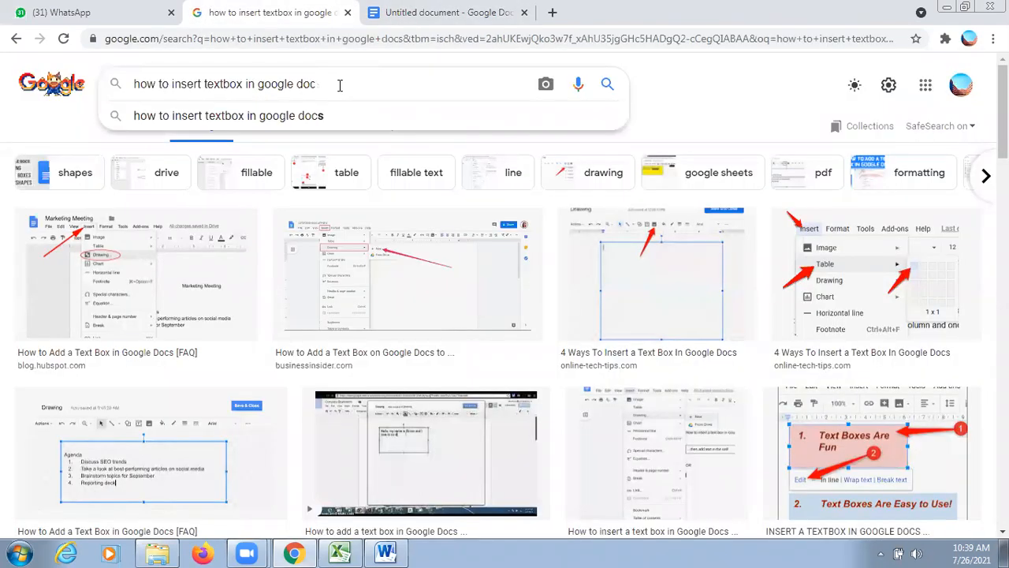
key("BackSpace")
key("BackSpace")
key("BackSpace")
key("BackSpace")
key("BackSpace")
key("BackSpace")
key("BackSpace")
key("BackSpace")
key("BackSpace")
key("BackSpace")
key("BackSpace")
key("BackSpace")
key("BackSpace")
key("BackSpace")
key("BackSpace")
key("BackSpace")
key("BackSpace")
key("BackSpace")
key("BackSpace")
key("BackSpace")
key("BackSpace")
type("cert")
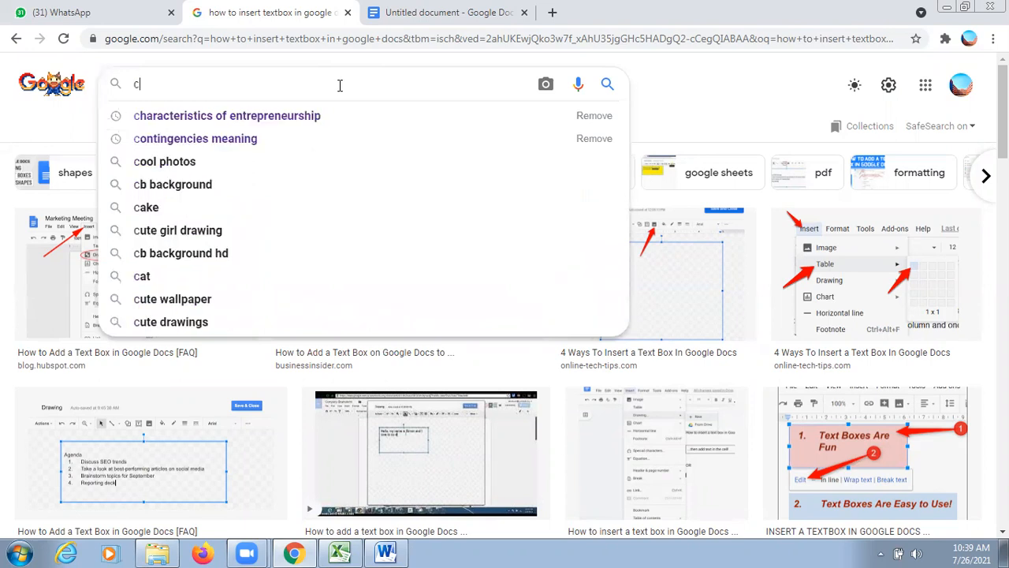
type("ifi")
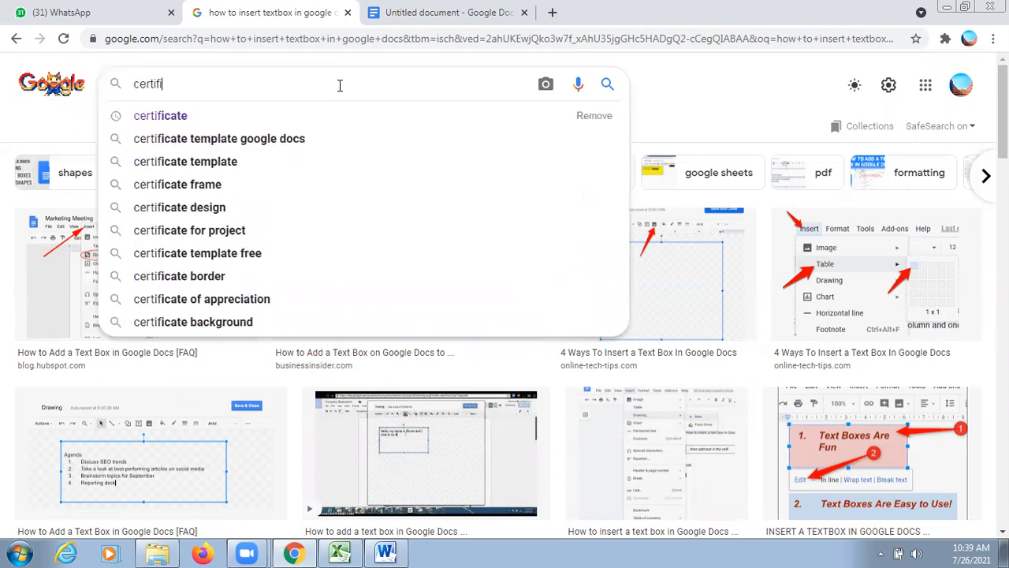
type("cates")
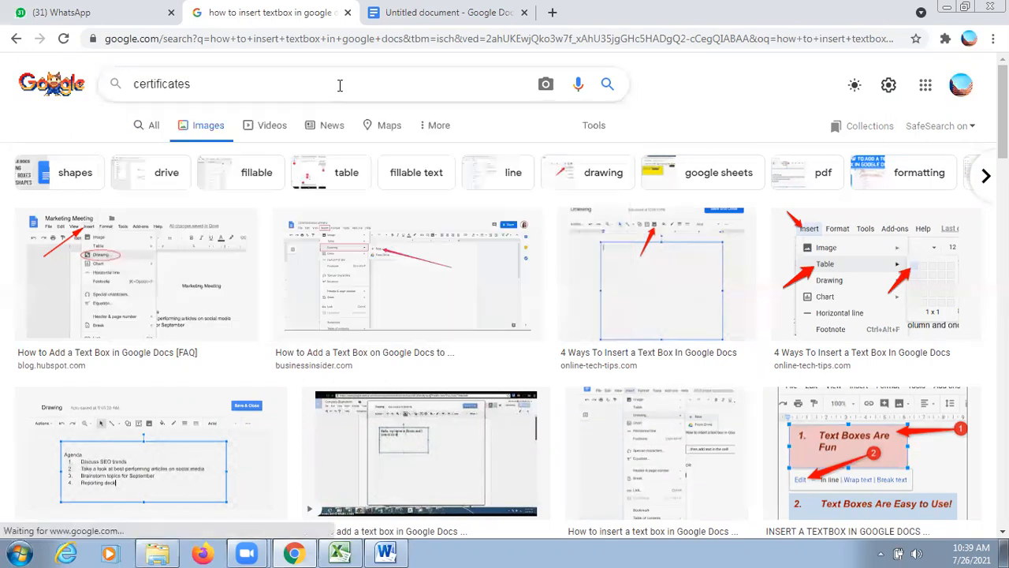
key("Return")
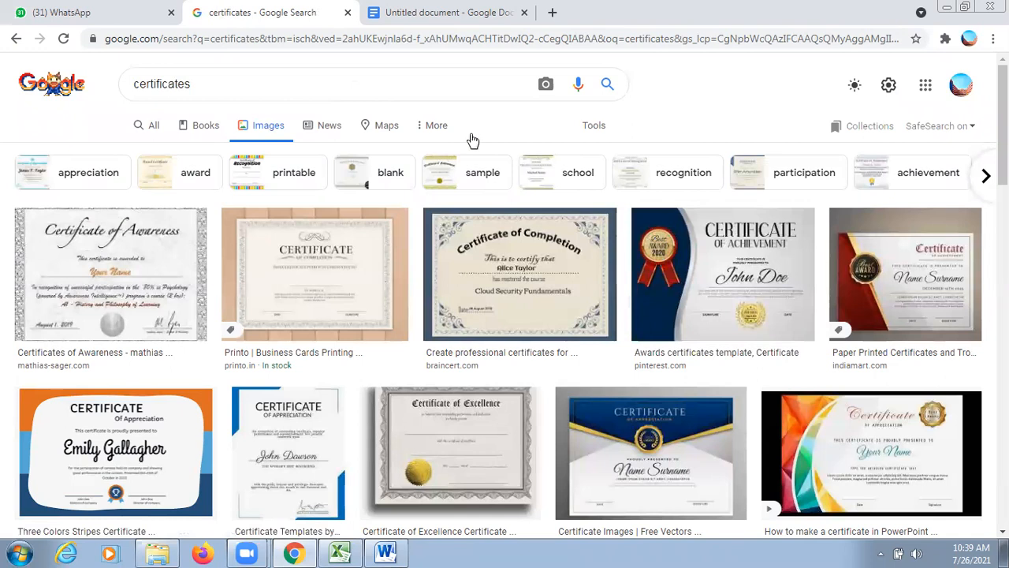
Replace the image search query with "batches" and run the search
left_click(206, 84)
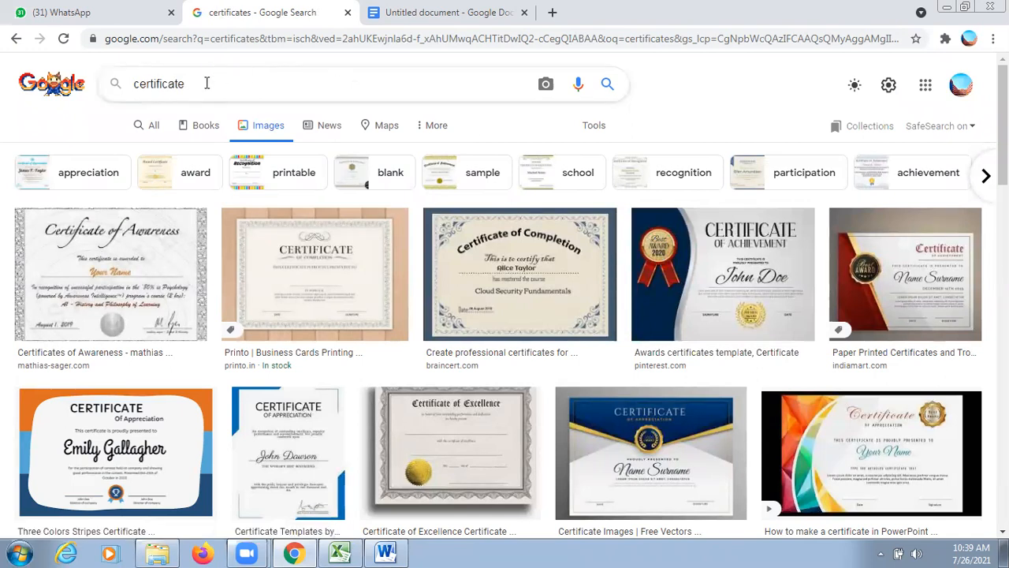
key("BackSpace")
key("BackSpace")
key("BackSpace")
key("BackSpace")
key("BackSpace")
key("BackSpace")
key("BackSpace")
key("BackSpace")
key("BackSpace")
key("BackSpace")
key("BackSpace")
type("bac")
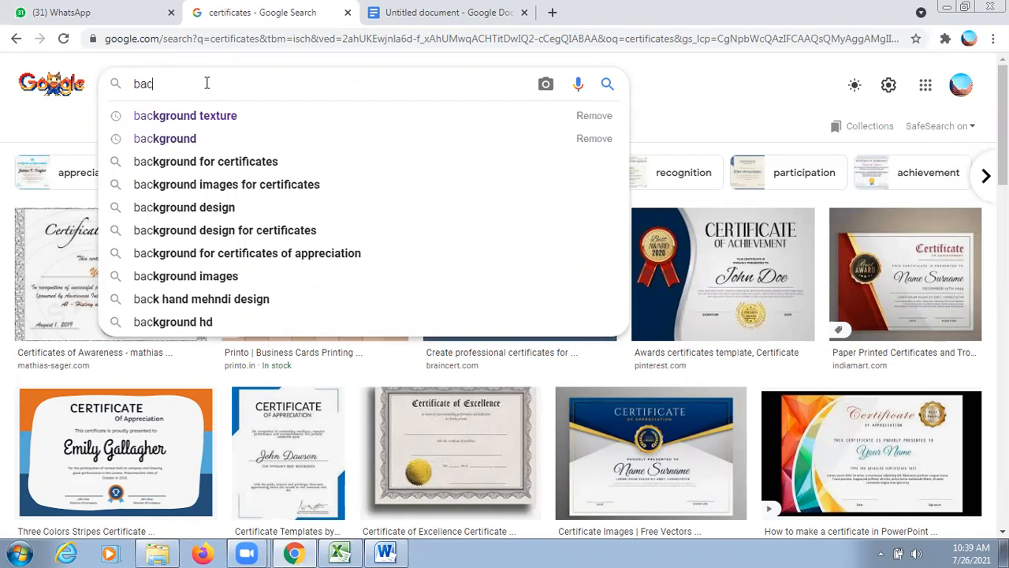
key("BackSpace")
type("tches")
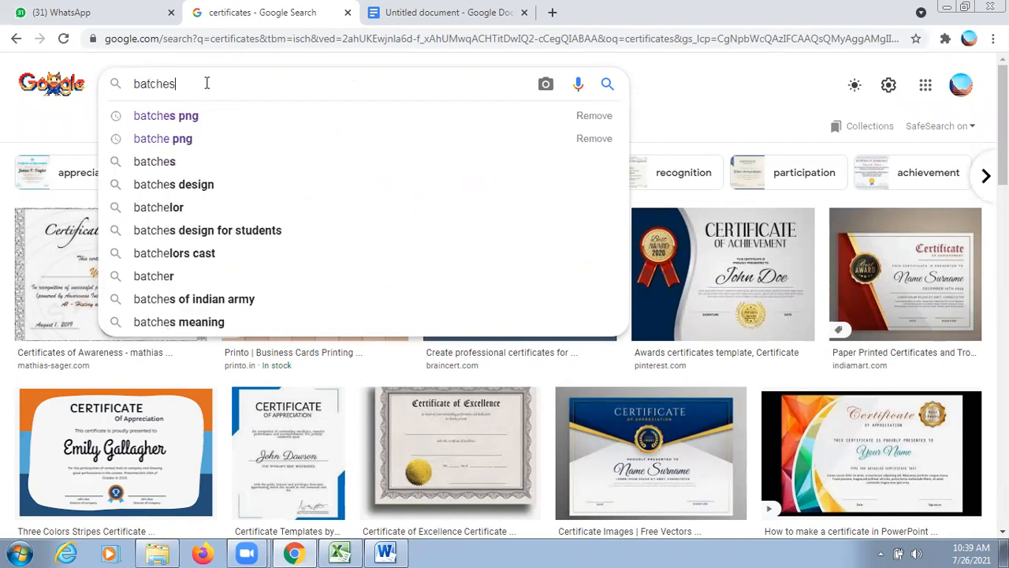
key("Return")
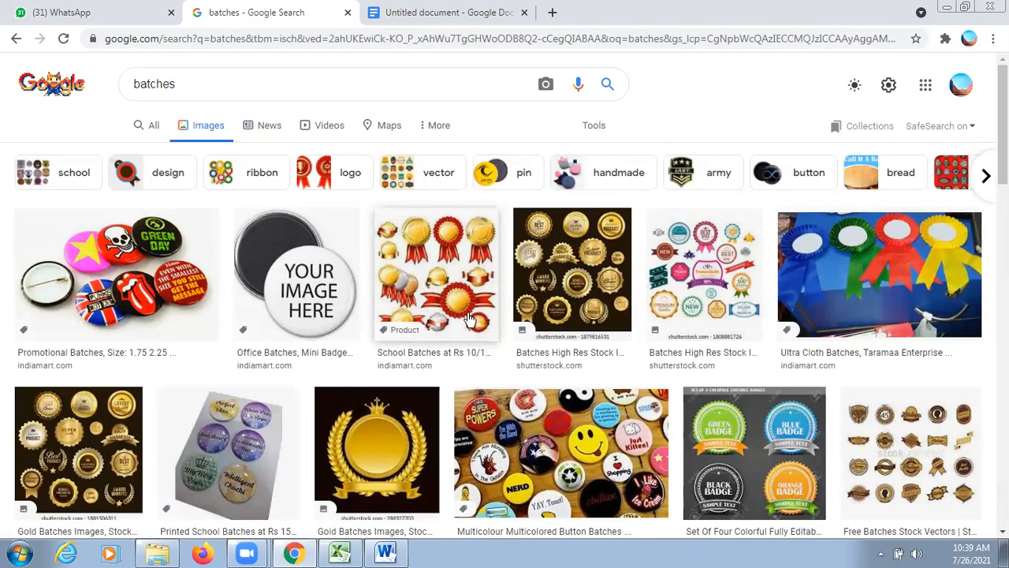
Refine the image search to "batches png" and narrow the results to the certificate category
left_click(250, 82)
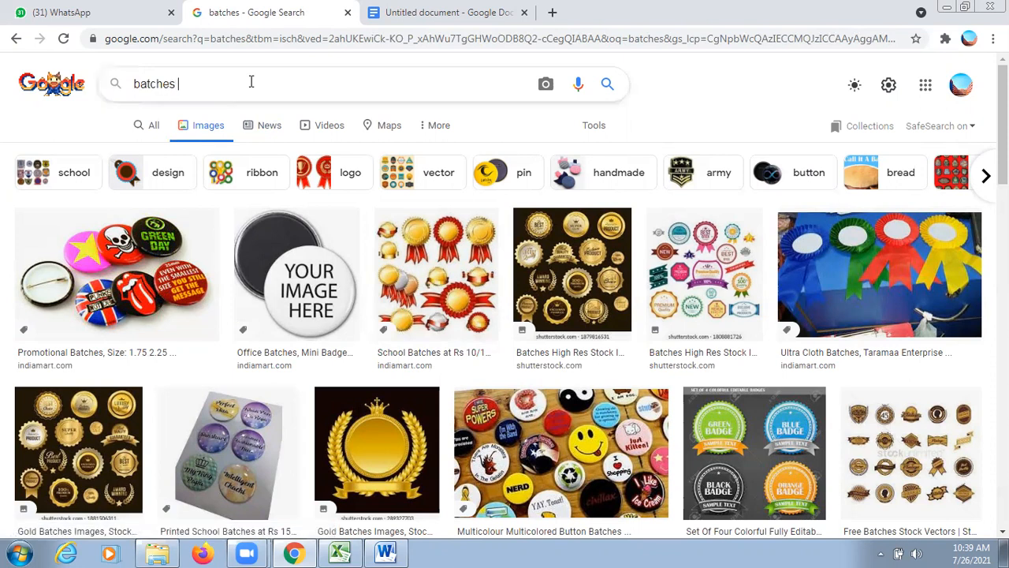
type("png")
key("Return")
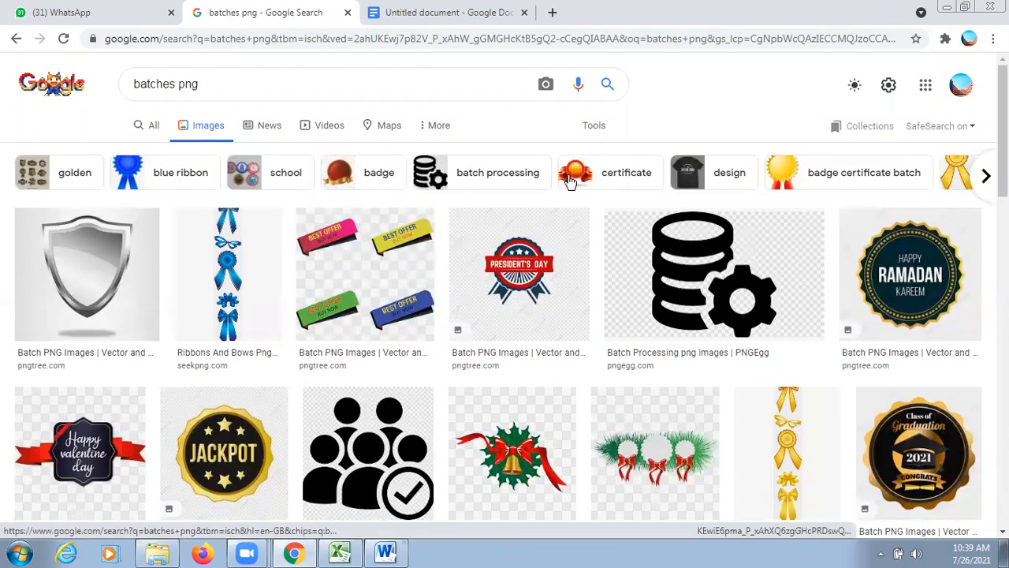
left_click(604, 178)
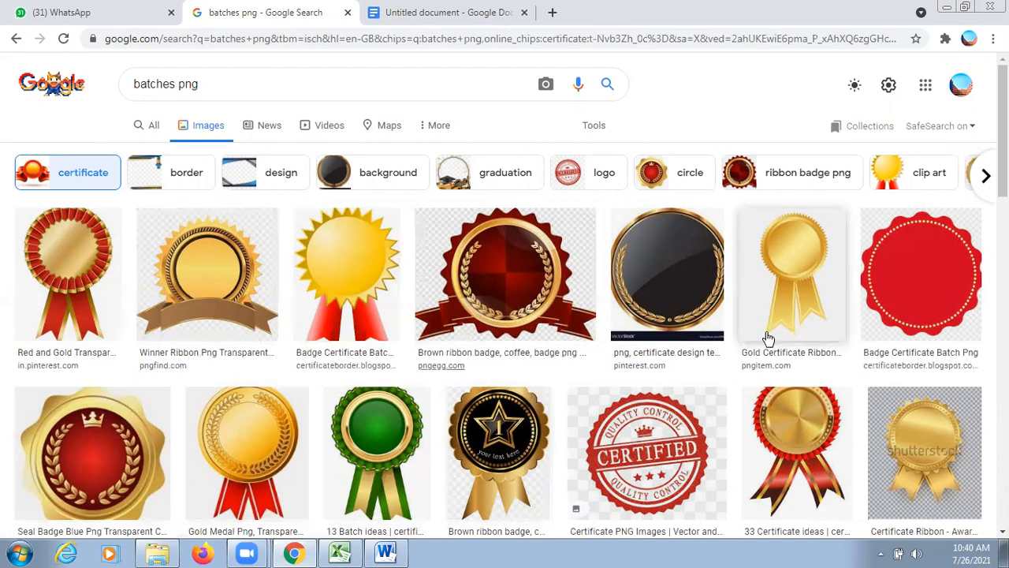
Find the blue ribbon badge with the blank round centre among the results and copy its enlarged image
scroll(504, 315, "down", 5)
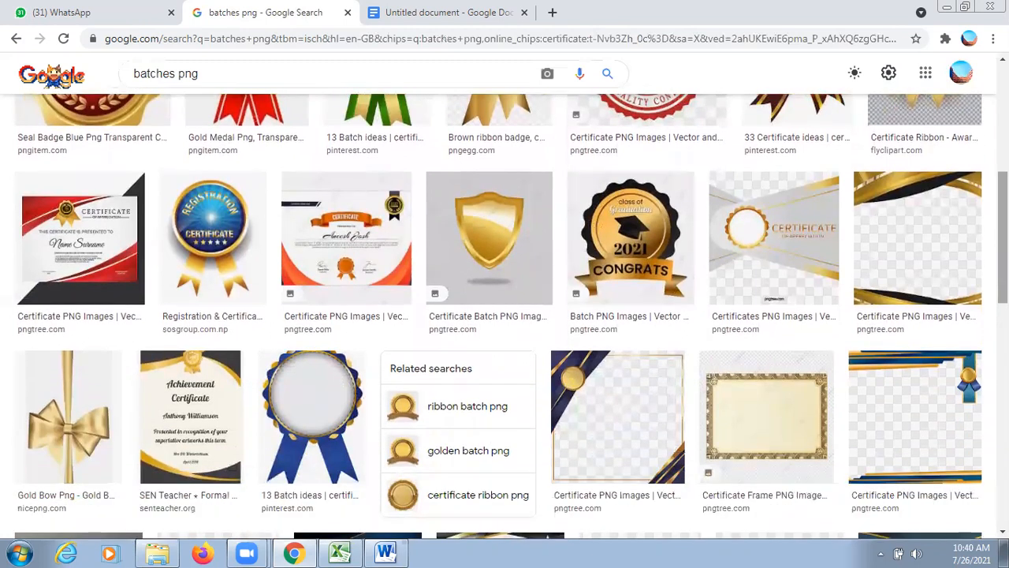
left_click(280, 424)
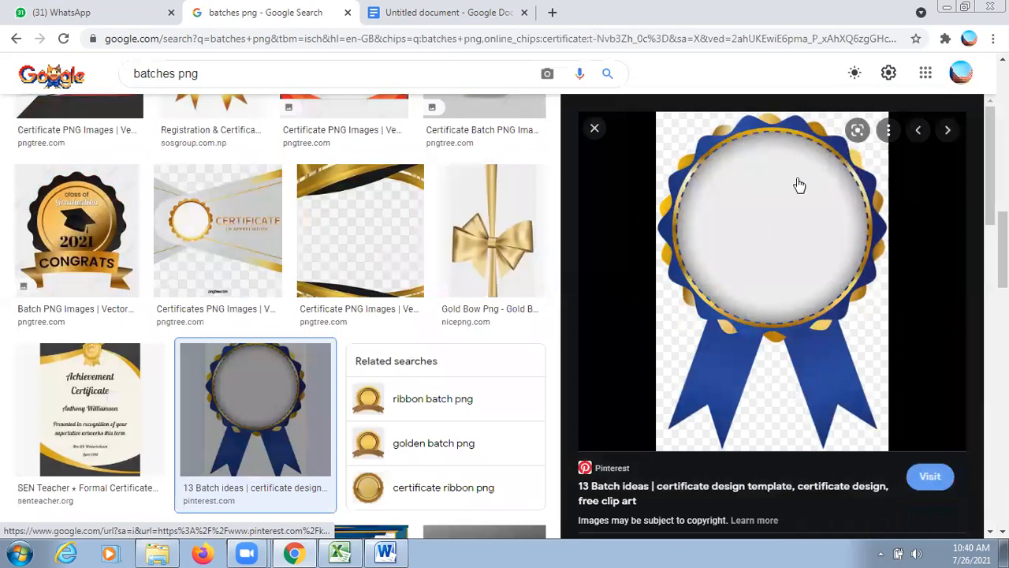
right_click(786, 258)
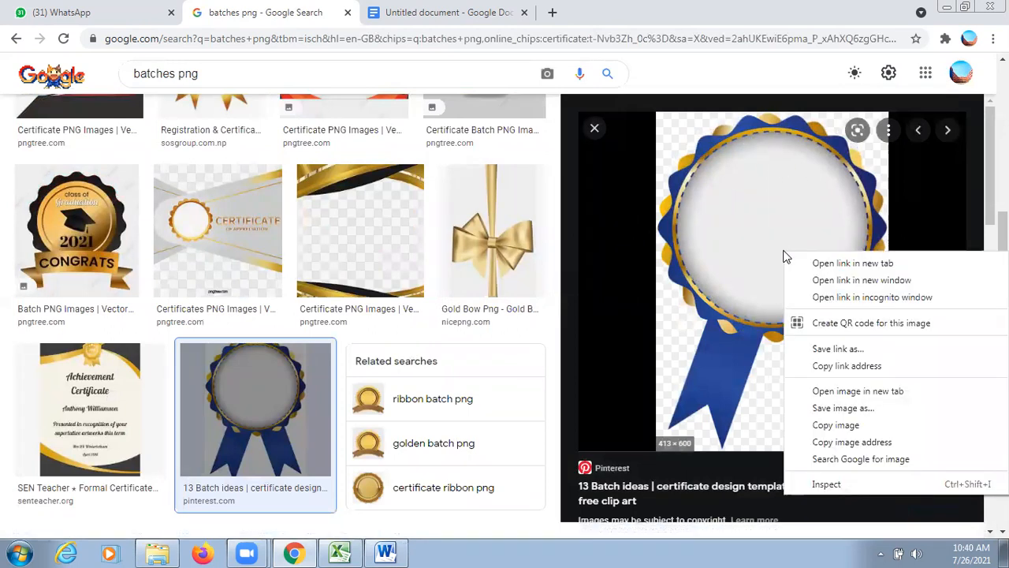
left_click(839, 426)
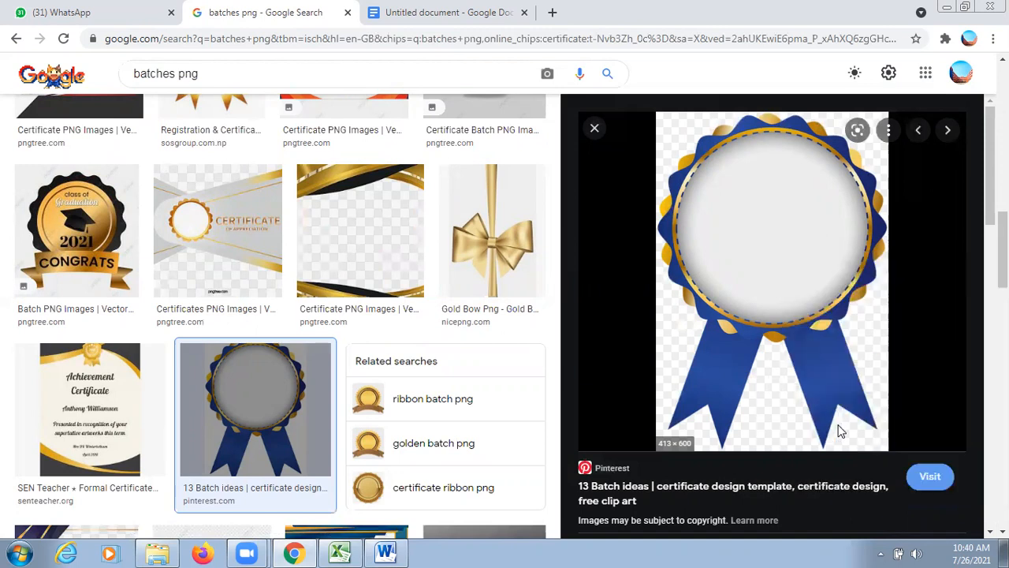
Look at the finished Good Chits.docx award in Word as a reference and return to Chrome
left_click(385, 552)
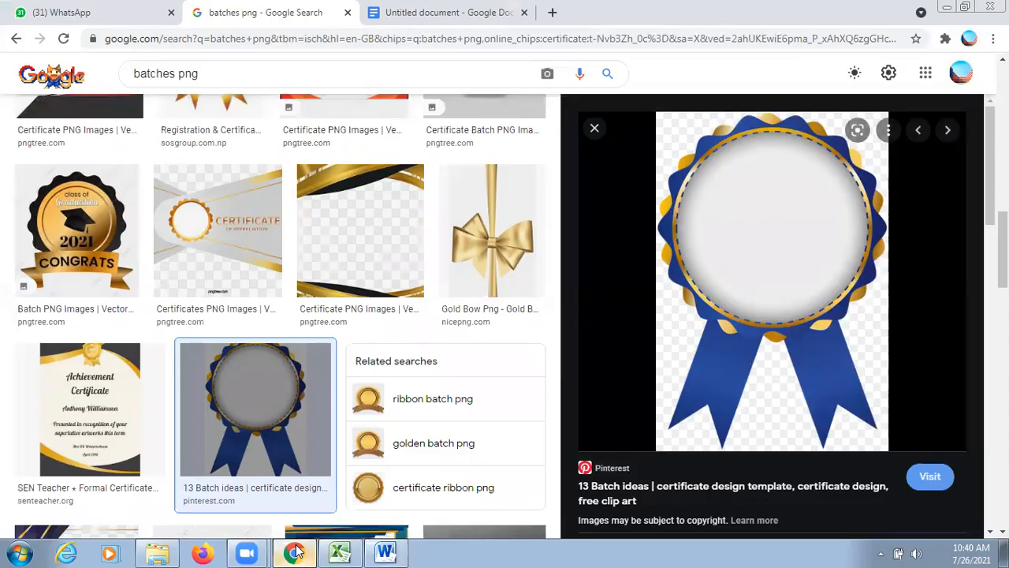
left_click(295, 552)
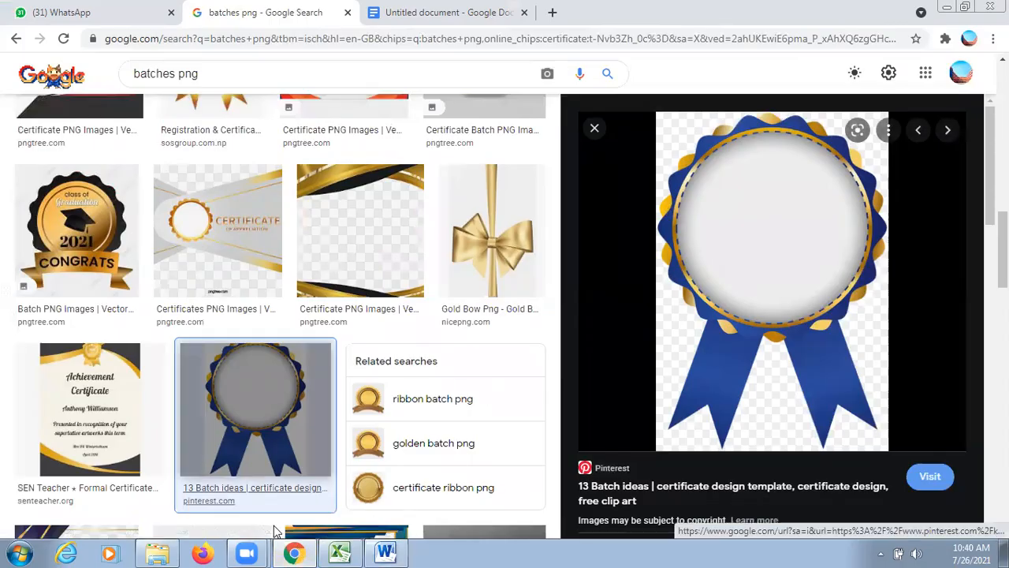
left_click(293, 552)
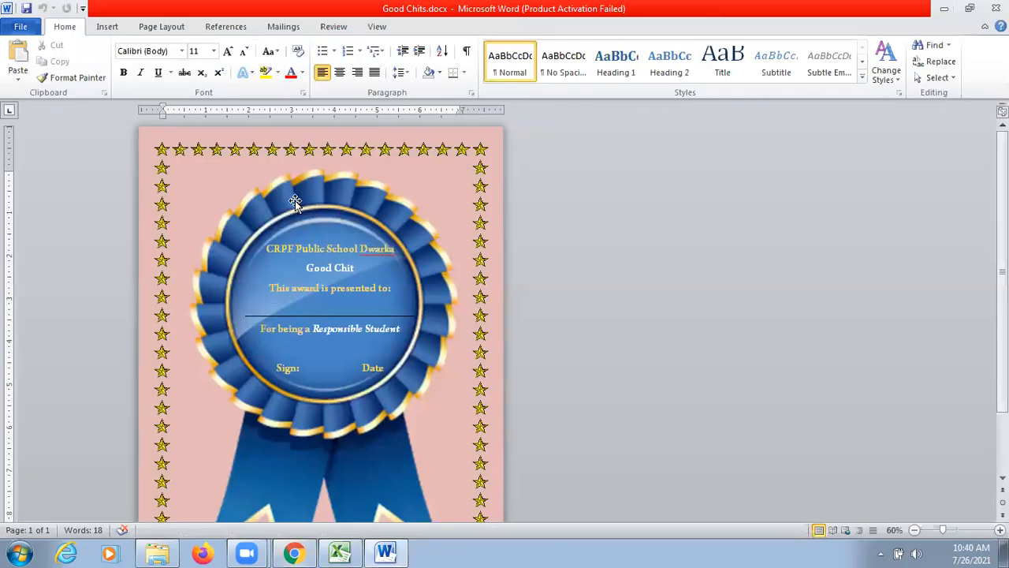
left_click(295, 552)
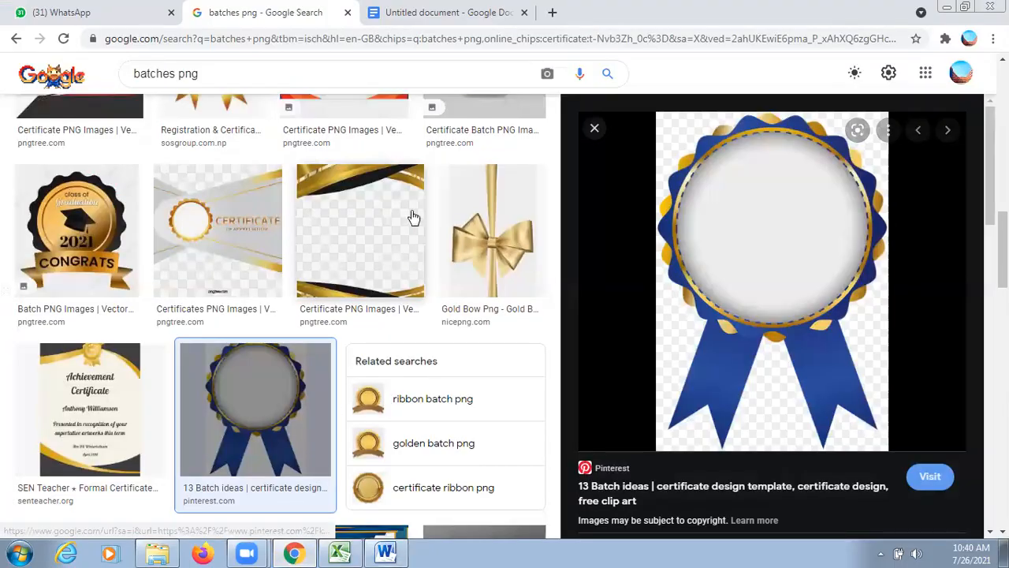
Paste the copied badge into the yellow Google Docs document and enlarge it proportionally to about 17 cm wide
left_click(513, 23)
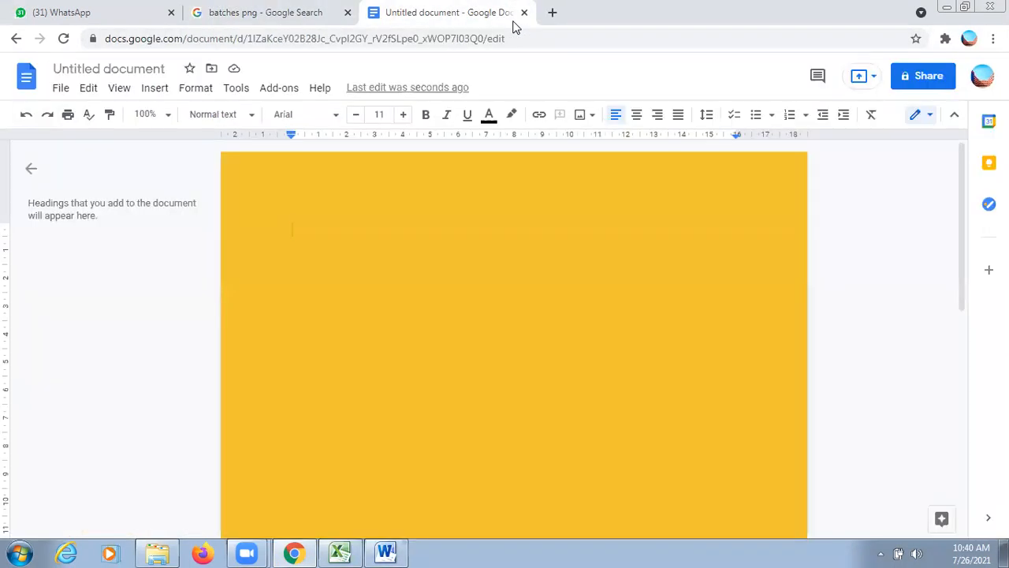
key("ctrl+v")
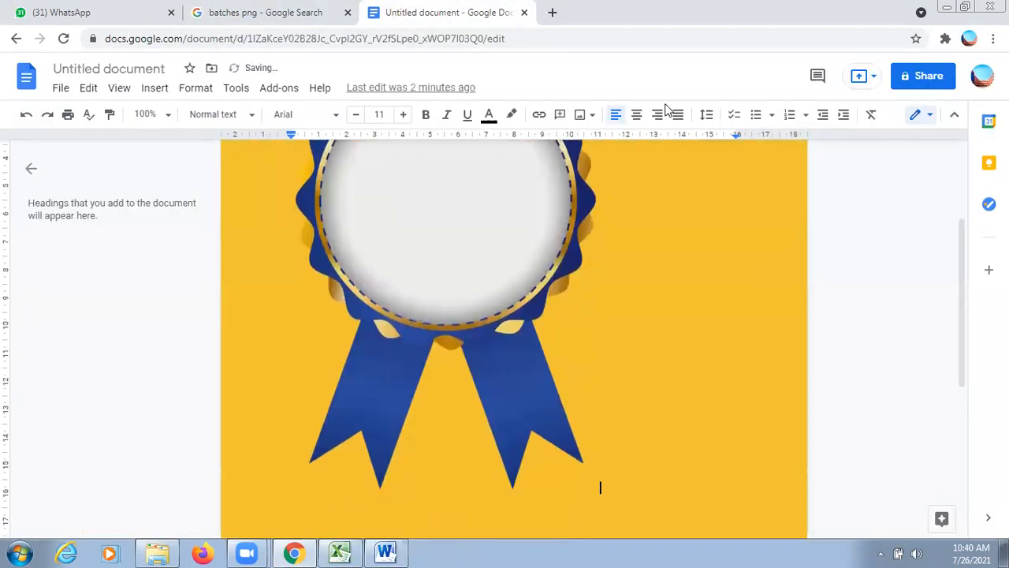
left_click(481, 271)
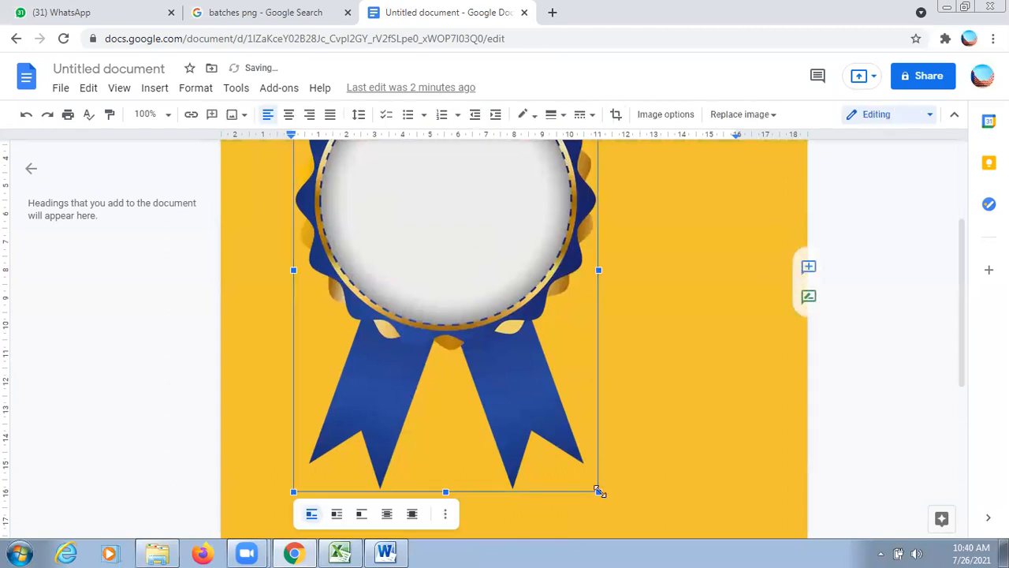
left_click_drag(600, 491, 769, 539)
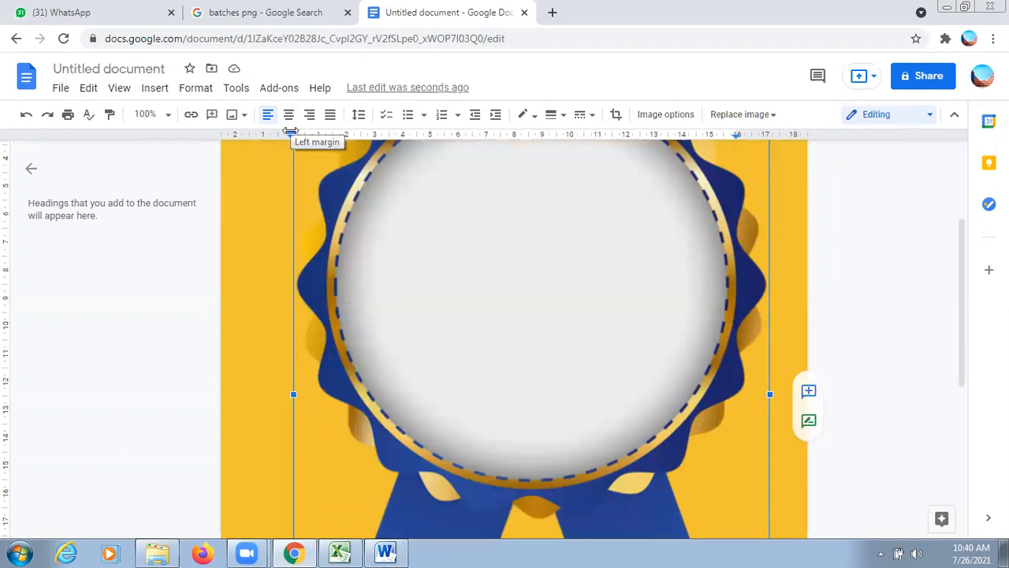
Set the badge image's text wrapping style to Behind text
right_click(425, 279)
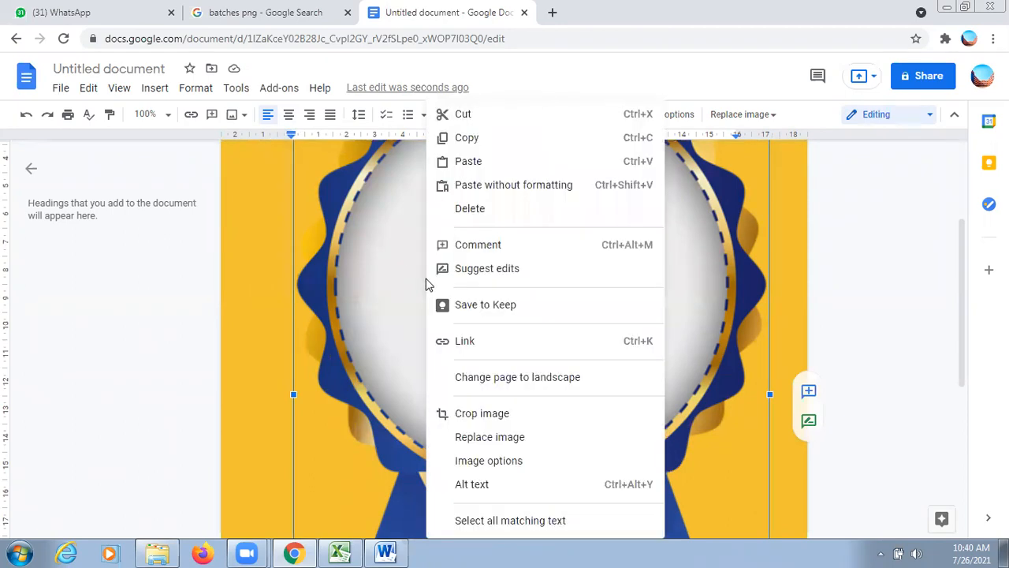
left_click(349, 270)
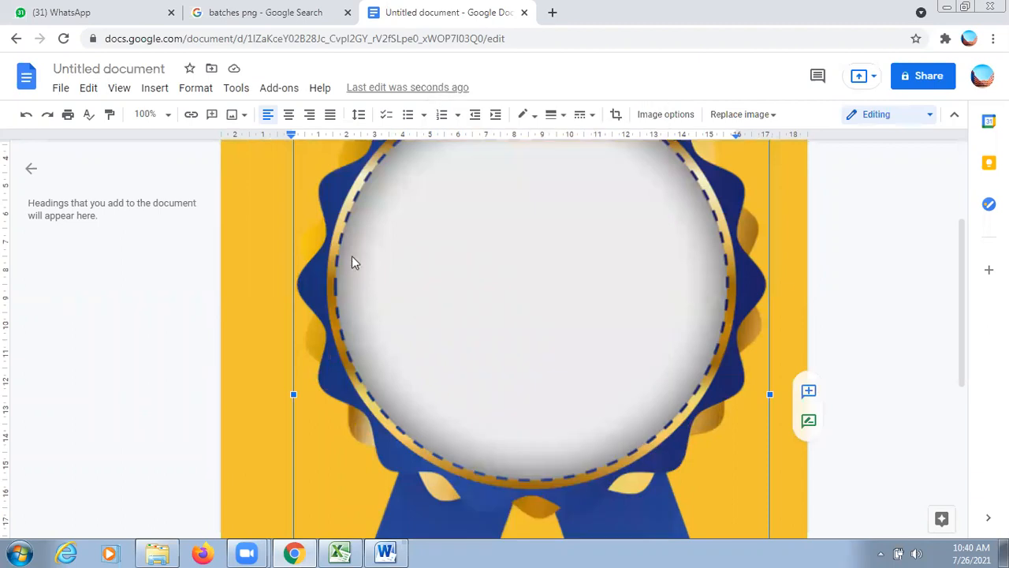
left_click(677, 121)
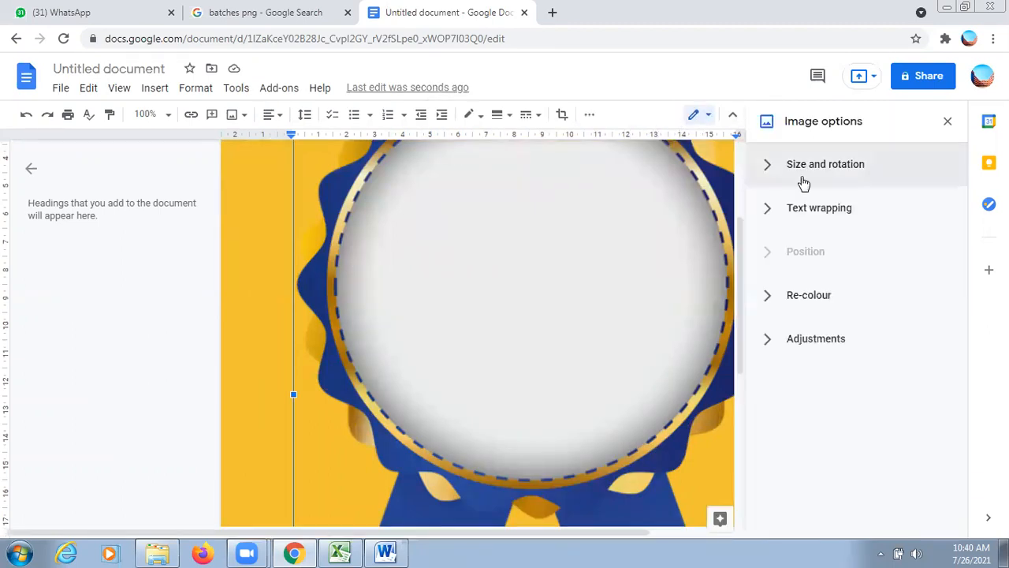
left_click(815, 211)
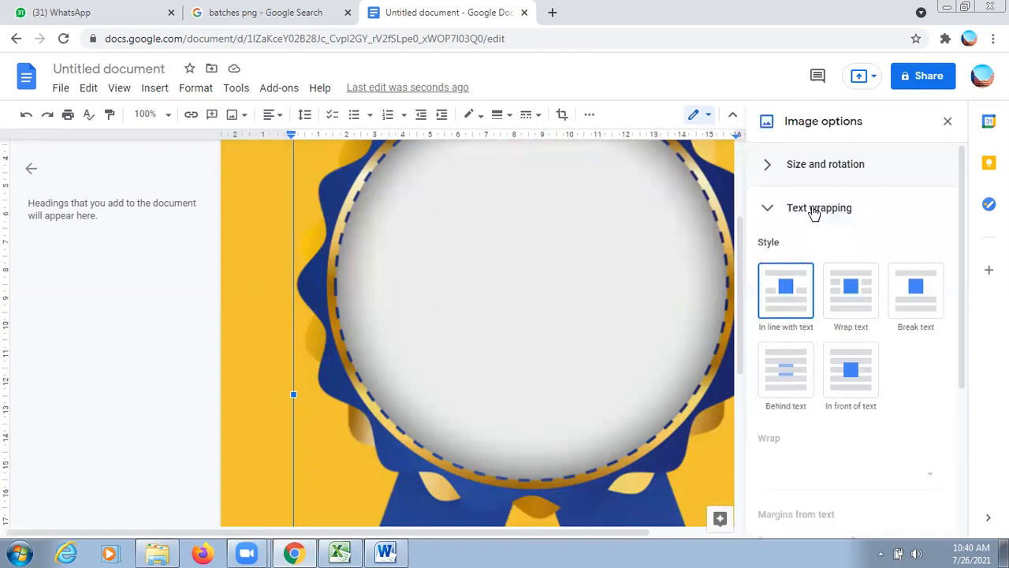
left_click(791, 378)
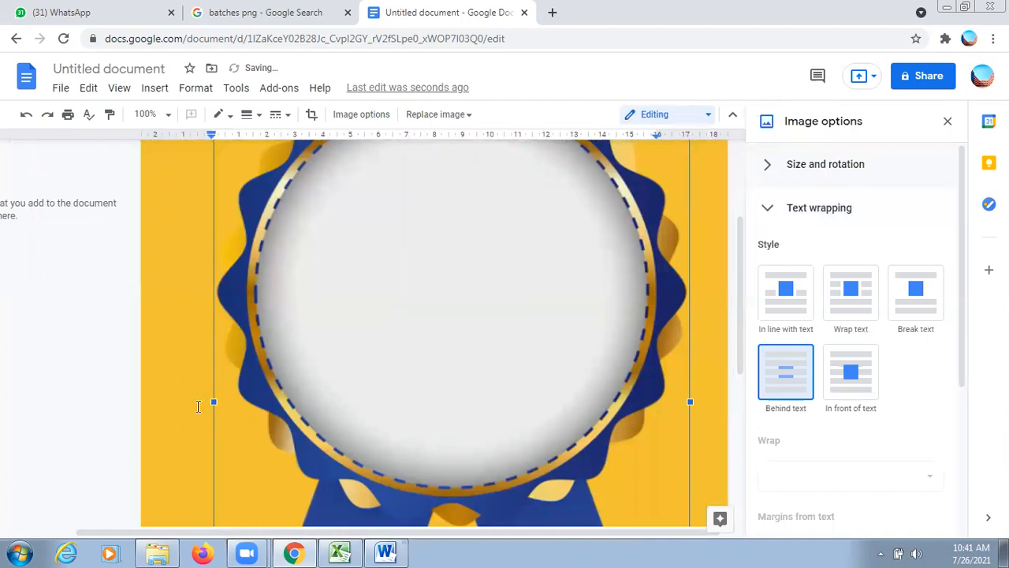
Stretch the badge horizontally to both page edges and make it slightly taller
left_click_drag(214, 401, 141, 400)
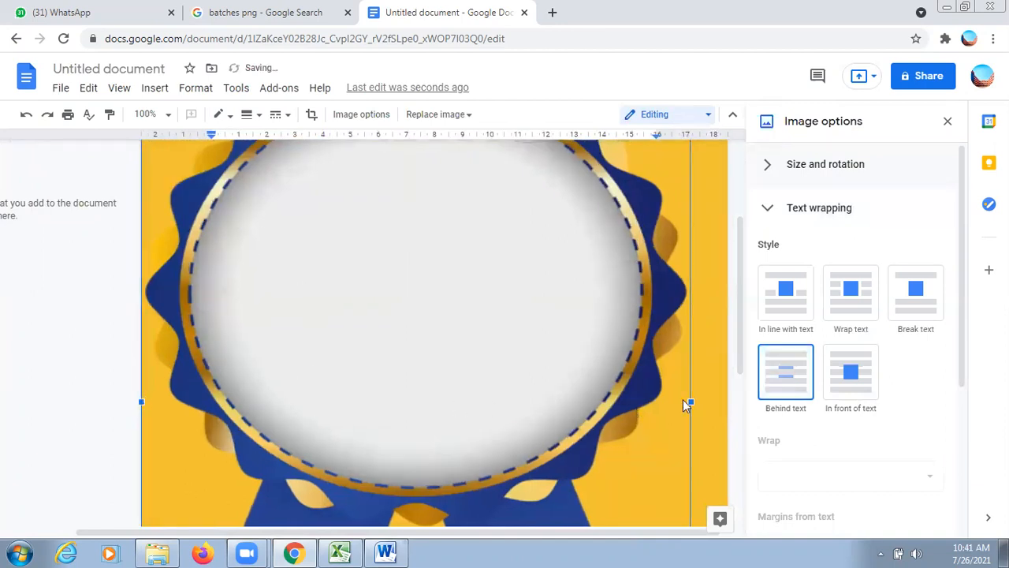
left_click_drag(691, 402, 727, 400)
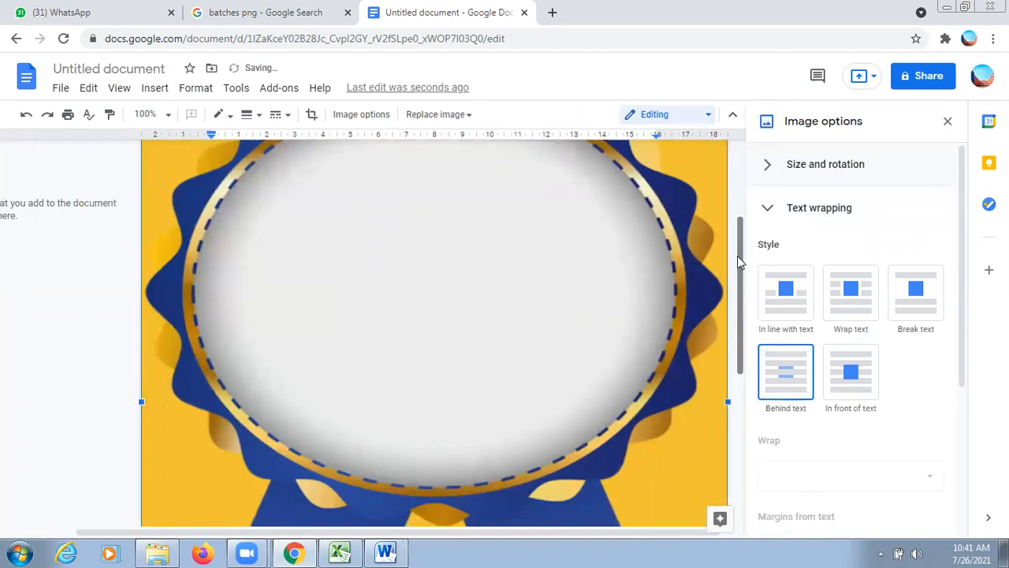
left_click_drag(737, 255, 738, 182)
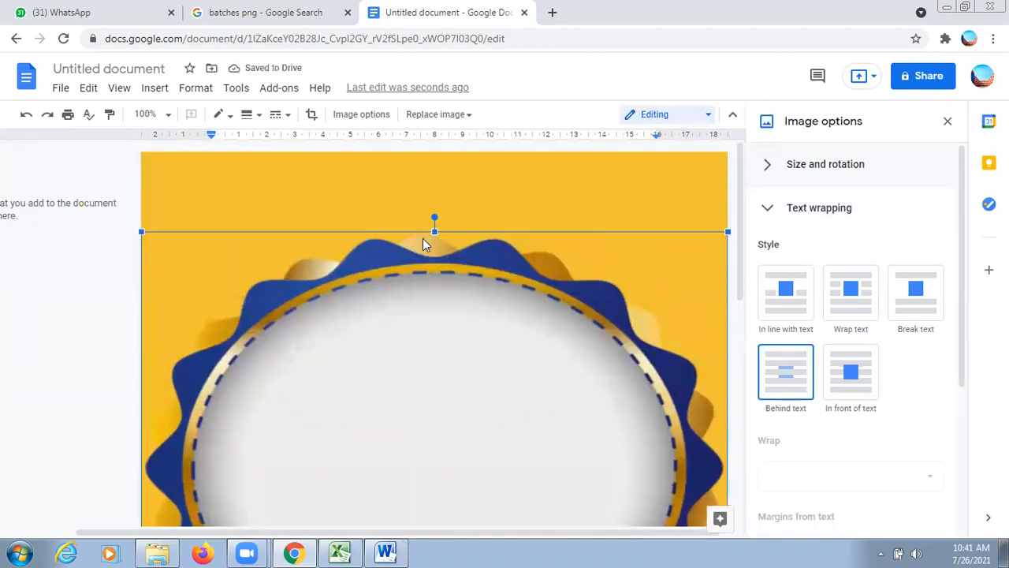
left_click_drag(435, 227, 444, 147)
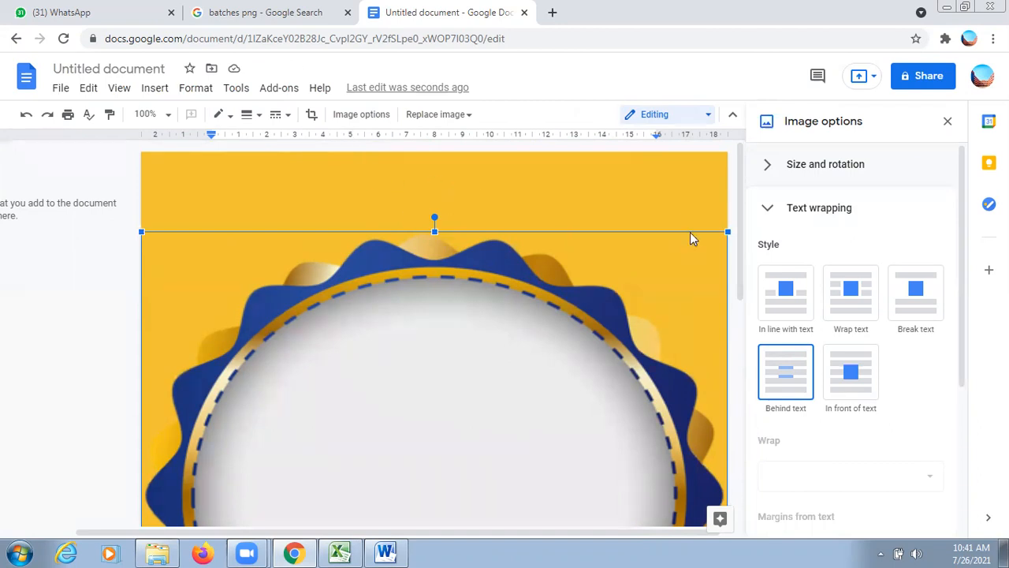
mouse_move(743, 213)
left_mouse_down()
mouse_move(753, 462)
mouse_move(732, 338)
mouse_move(739, 220)
mouse_move(745, 289)
mouse_move(744, 192)
mouse_move(757, 284)
mouse_move(757, 218)
left_mouse_up()
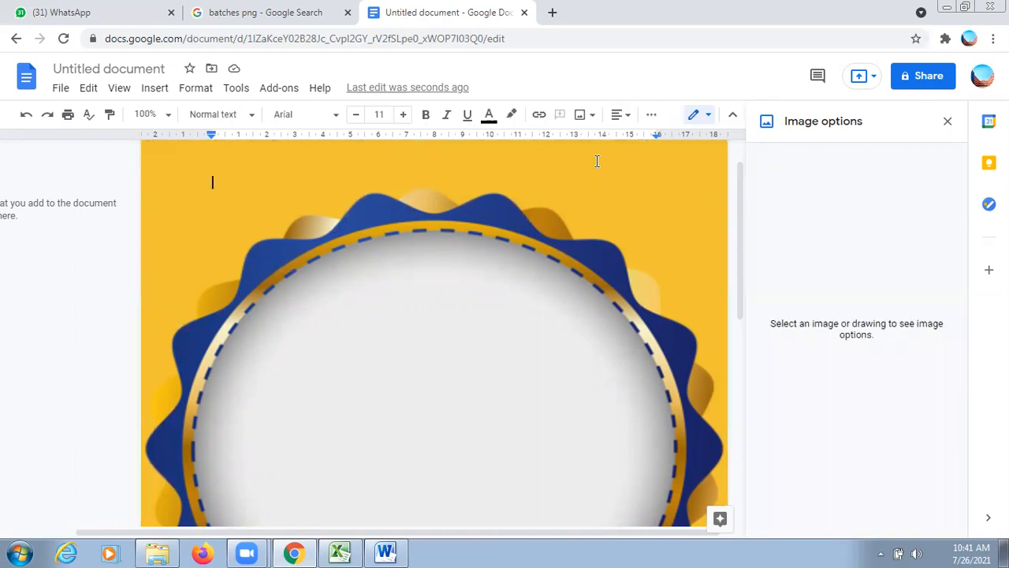
Change the whole document's page colour to a medium dusty pink
left_click(63, 89)
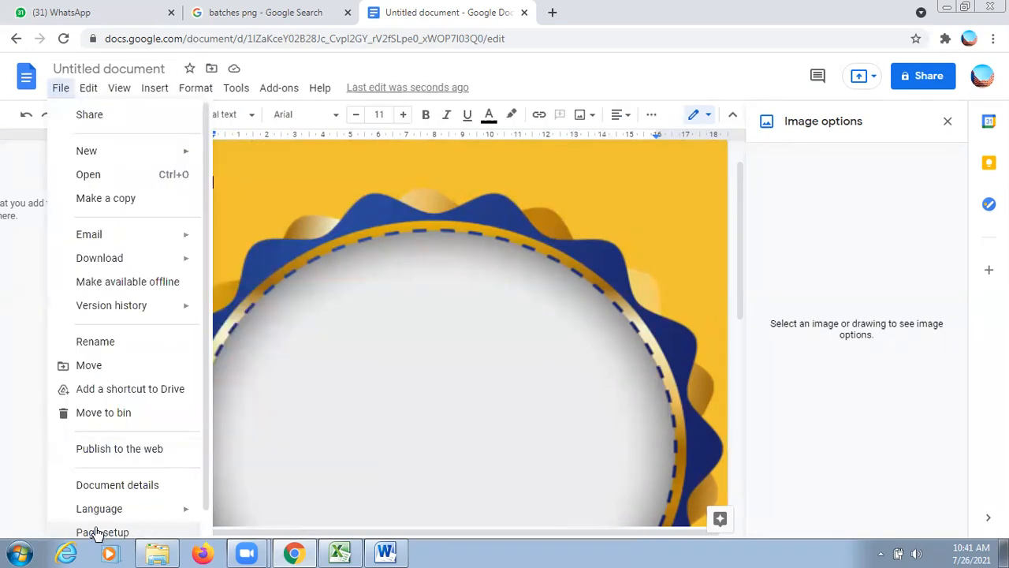
left_click(96, 532)
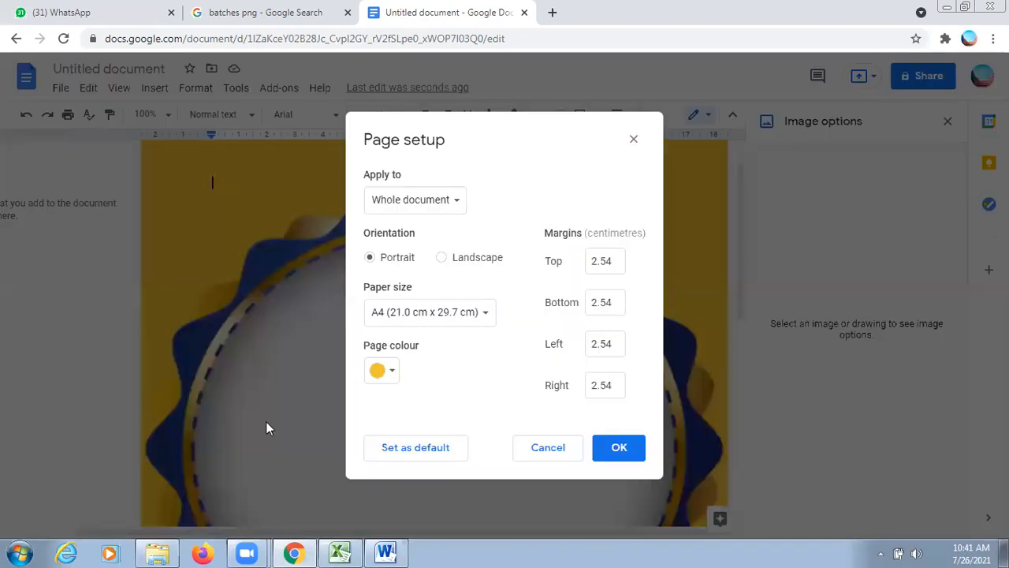
left_click(396, 369)
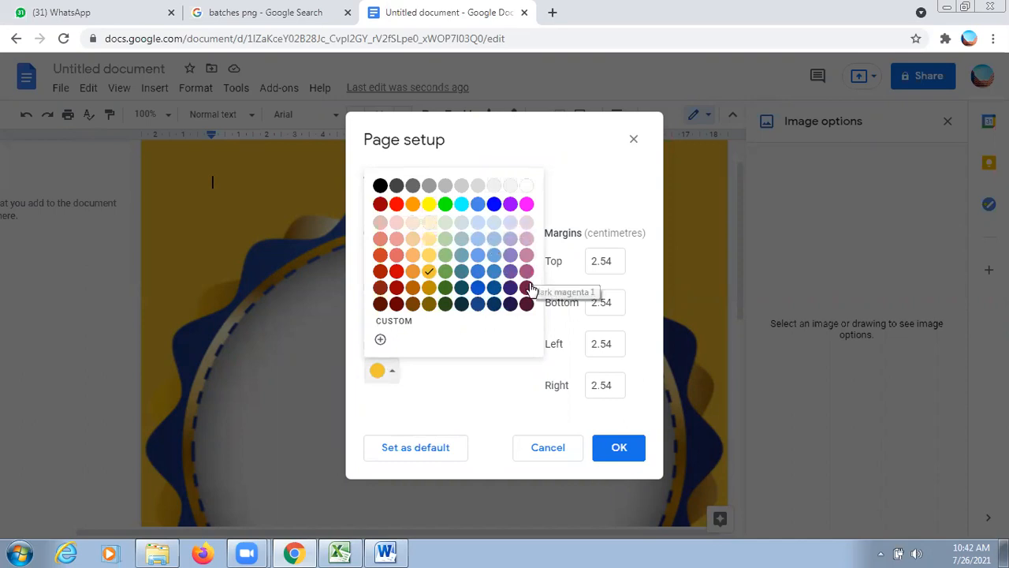
left_click(526, 256)
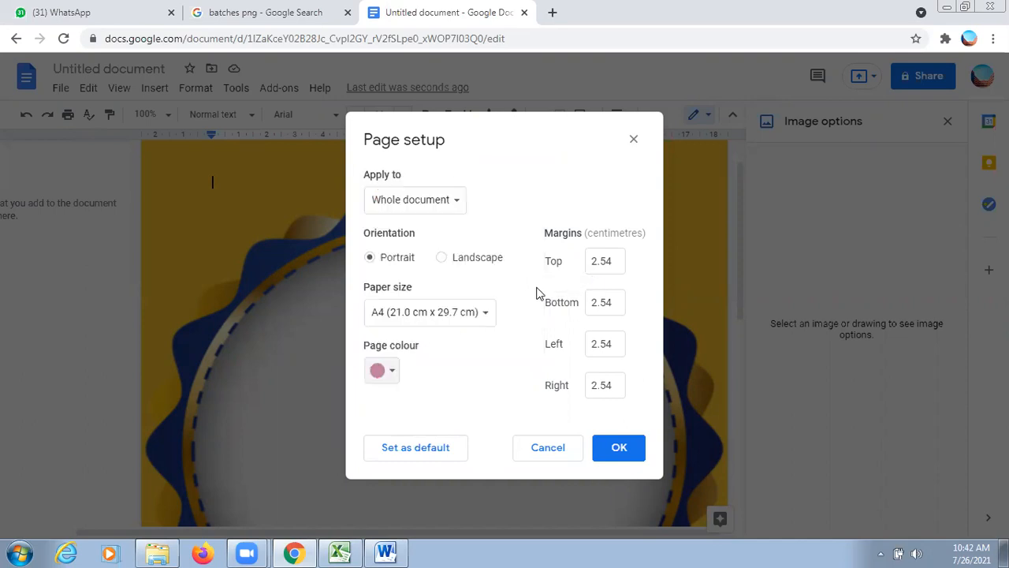
left_click(613, 445)
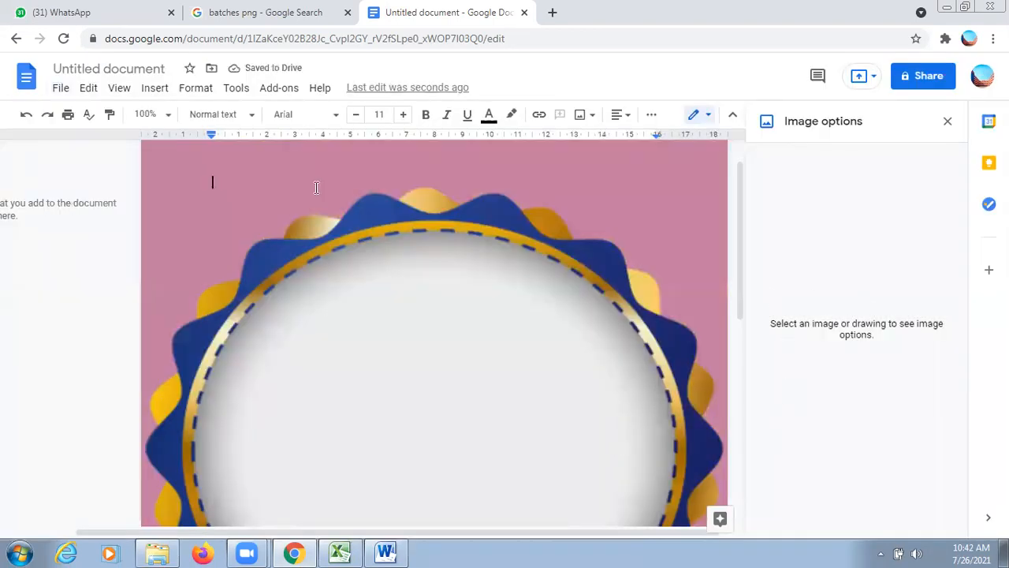
Change the whole document's page colour to the palest magenta shade
left_click(164, 116)
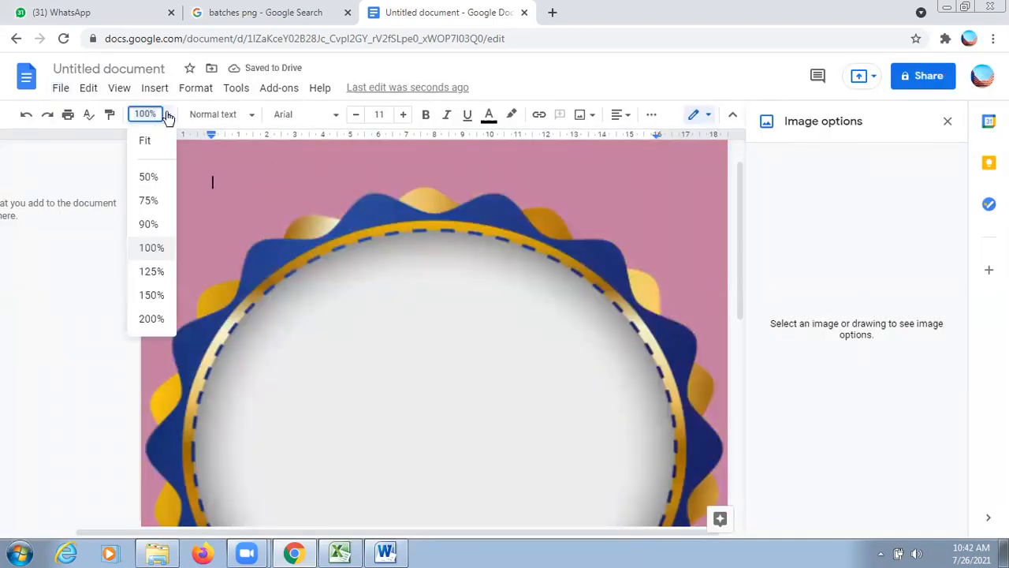
left_click(149, 179)
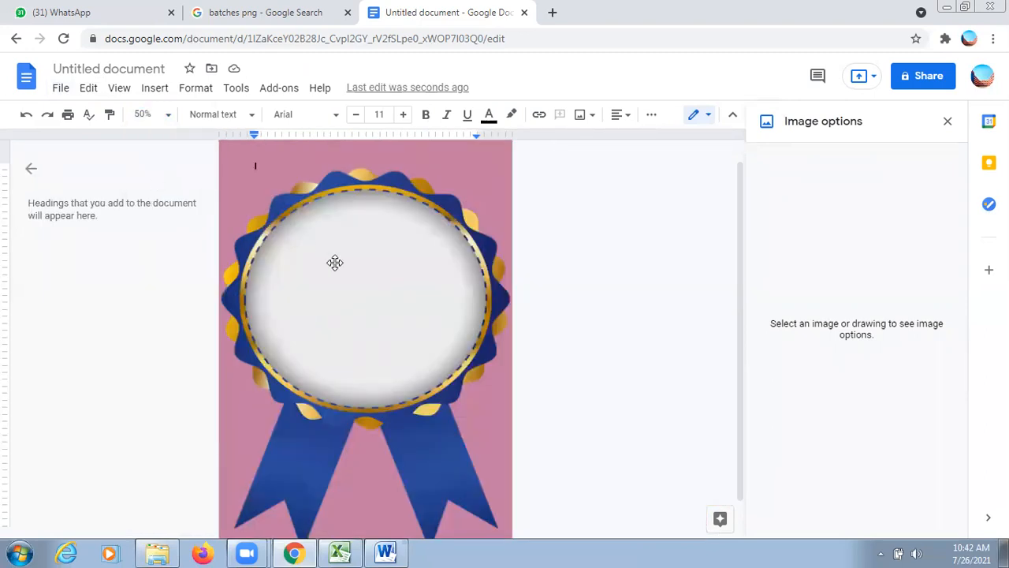
left_click(61, 89)
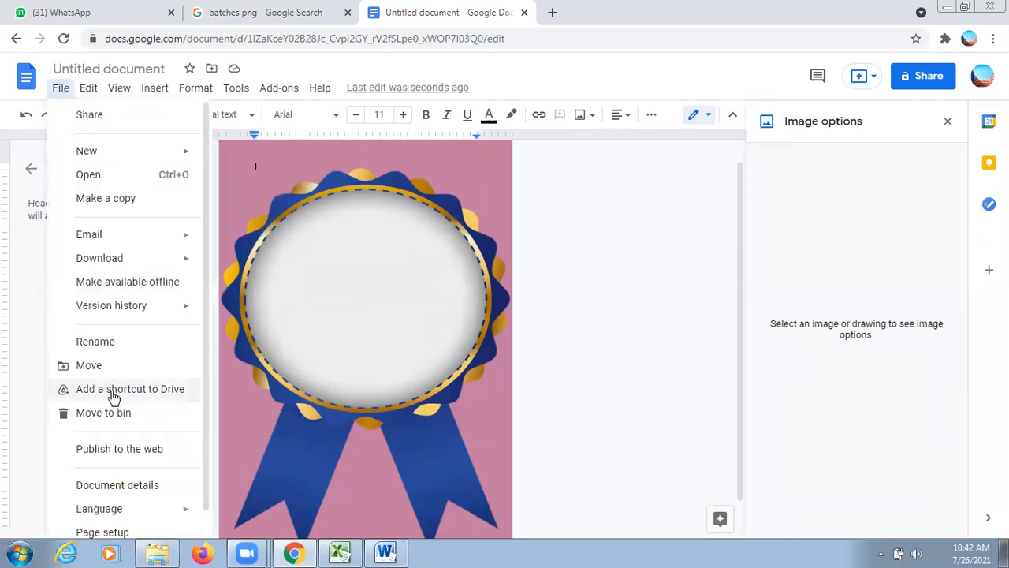
left_click(110, 534)
left_click(386, 372)
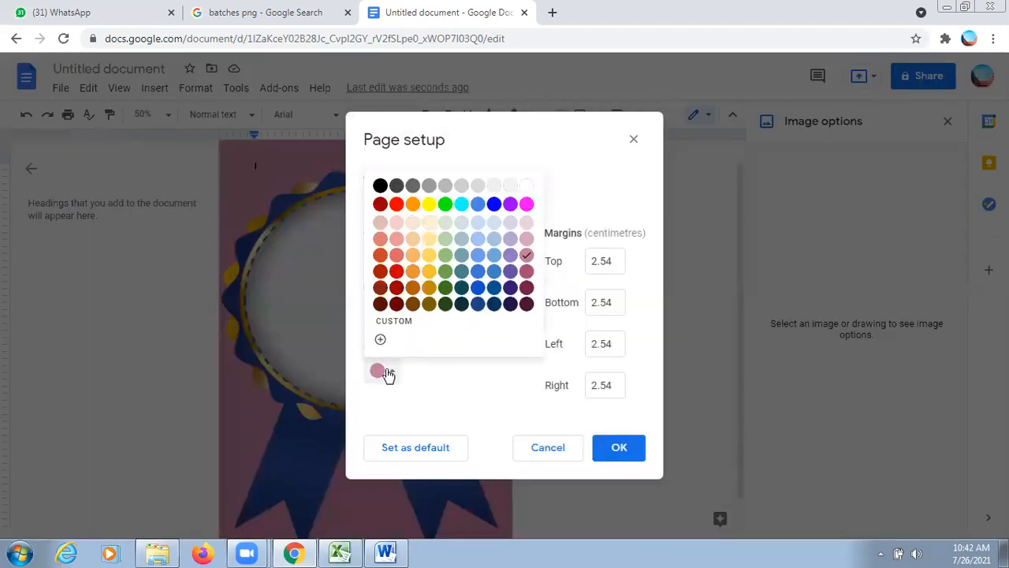
left_click(526, 225)
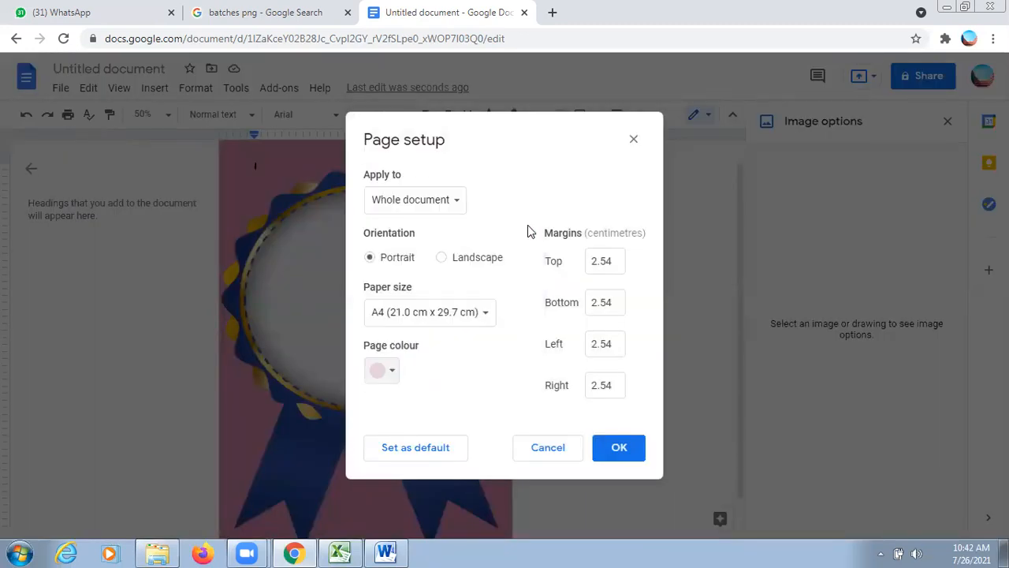
left_click(619, 447)
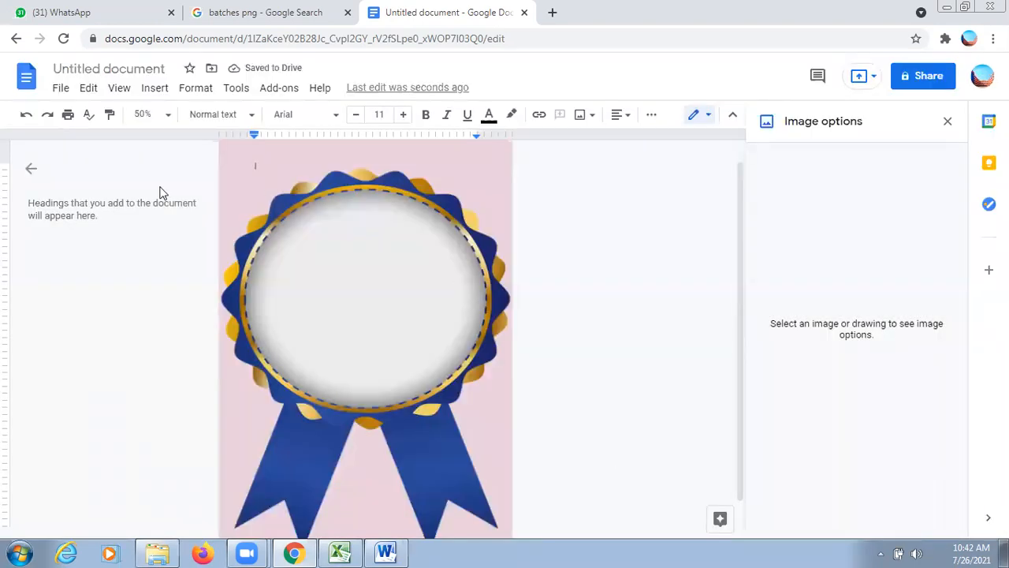
Change the whole document's page colour to the palest red shade
left_click(68, 90)
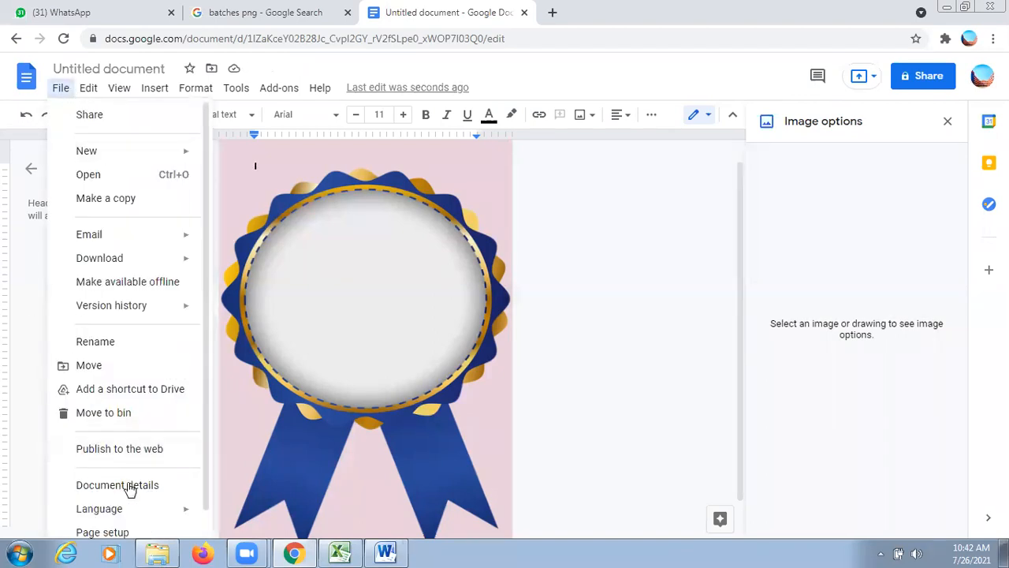
left_click(119, 534)
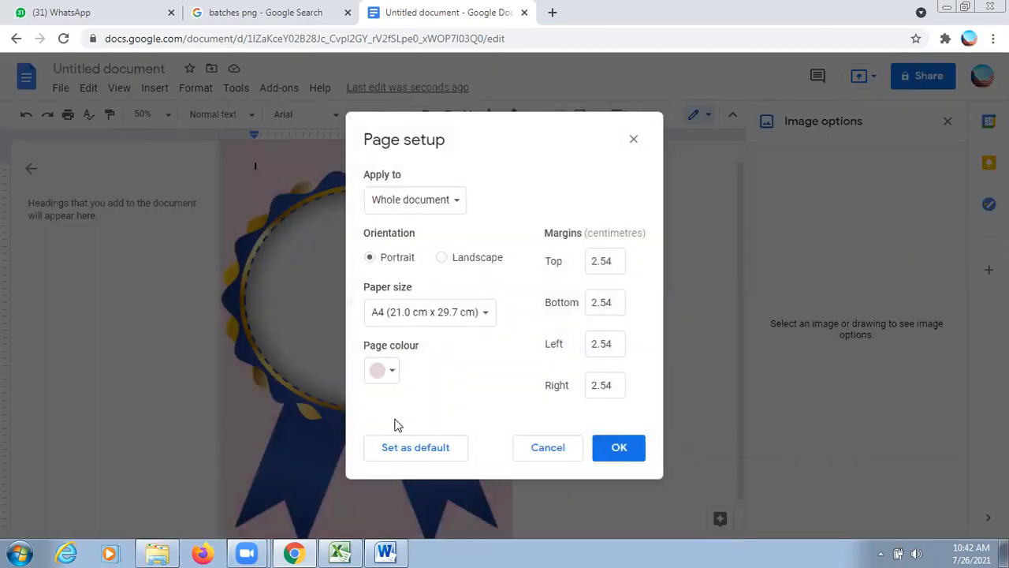
left_click(389, 370)
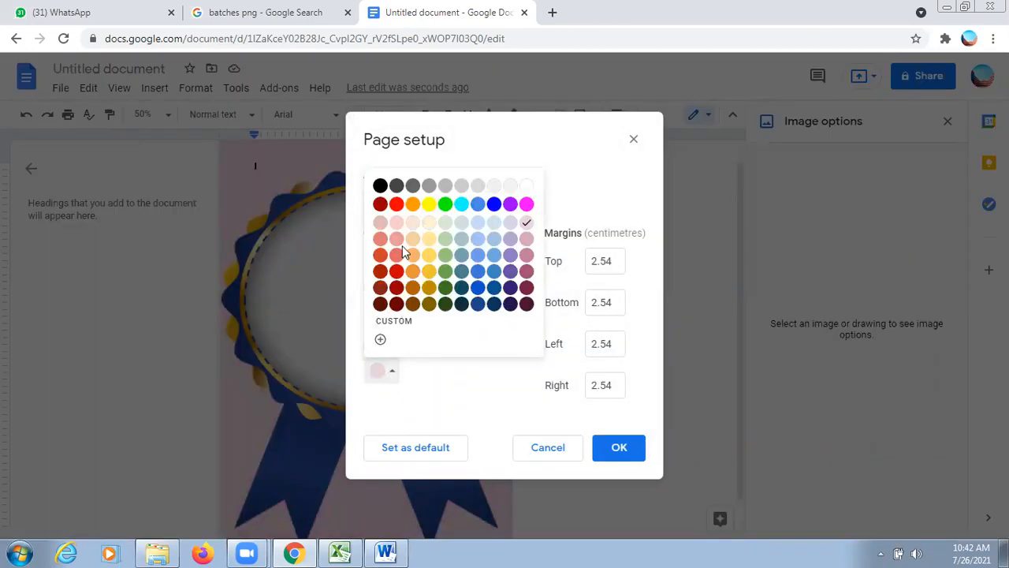
left_click(398, 225)
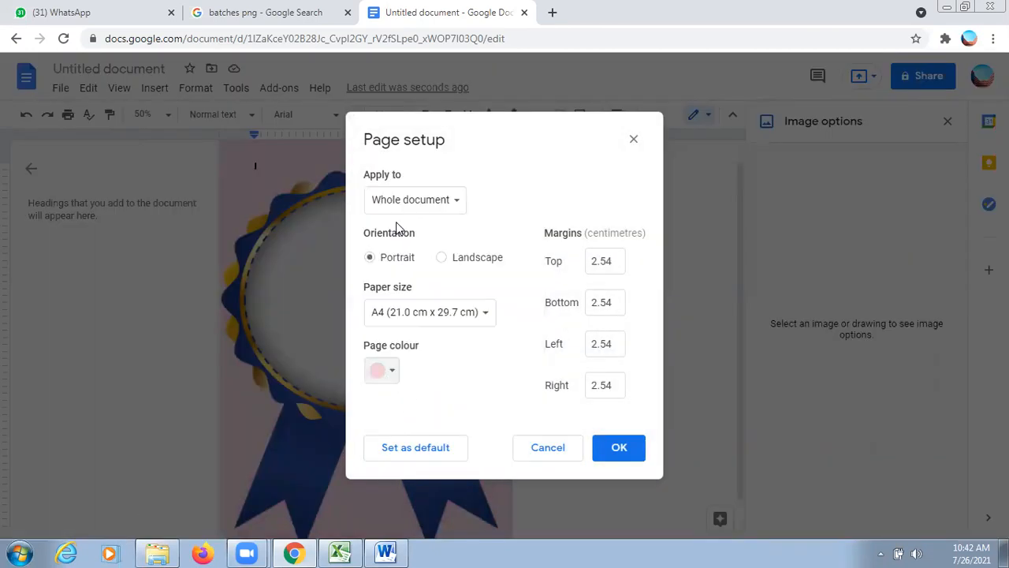
left_click(621, 451)
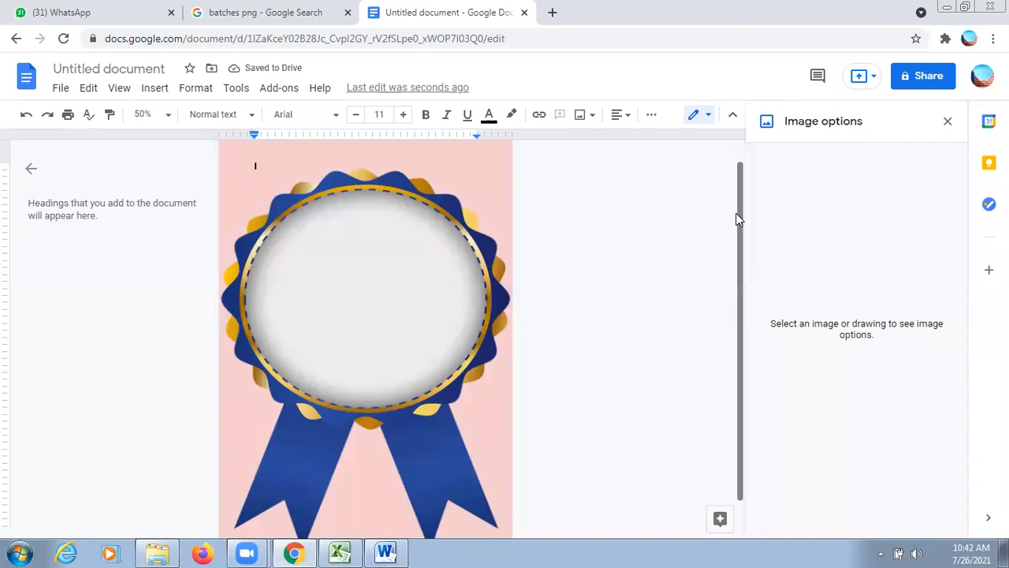
Start a new drawing for the award document and draw a text box about 8 cm wide in it
left_click(166, 115)
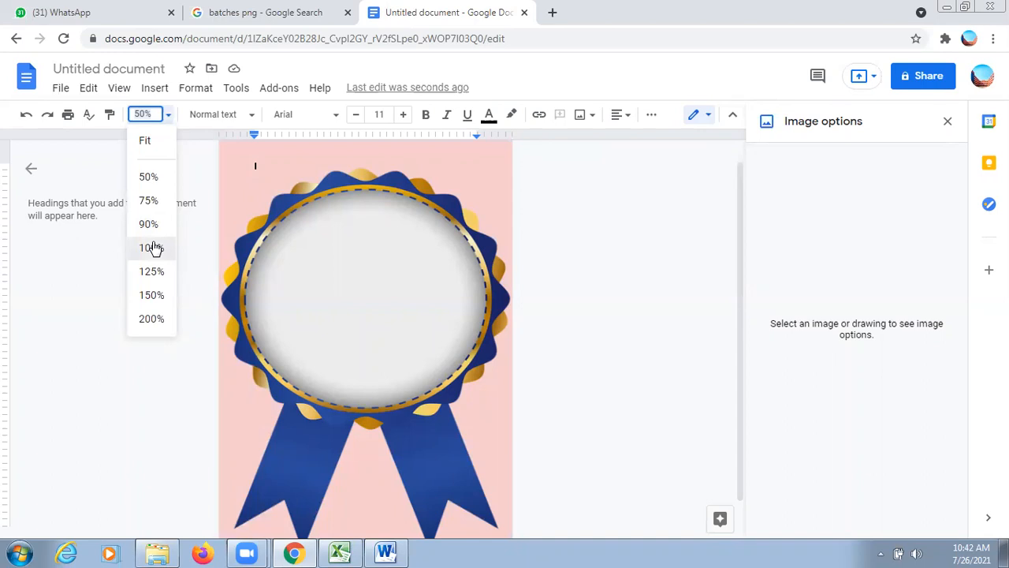
left_click(152, 248)
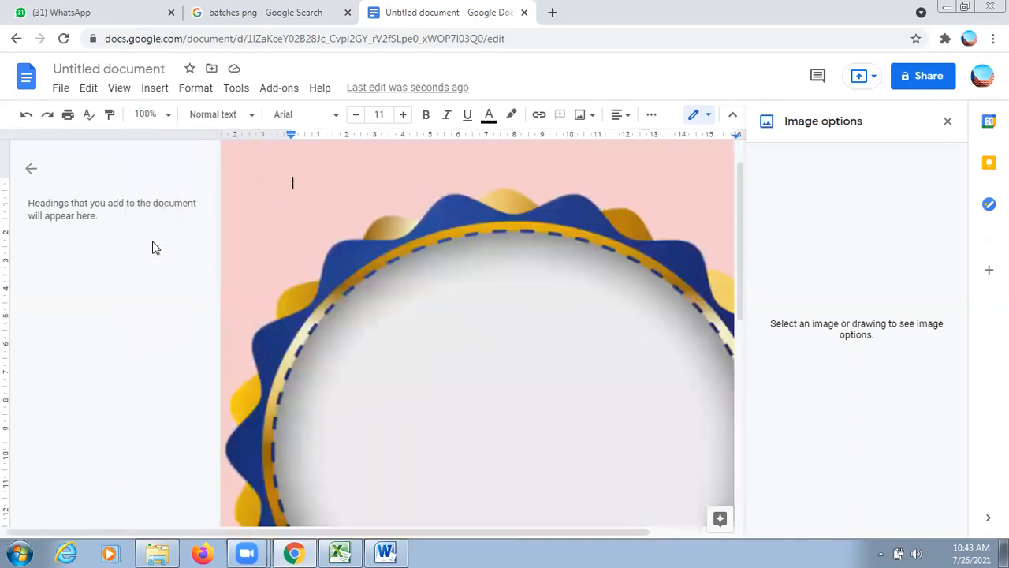
left_click(171, 119)
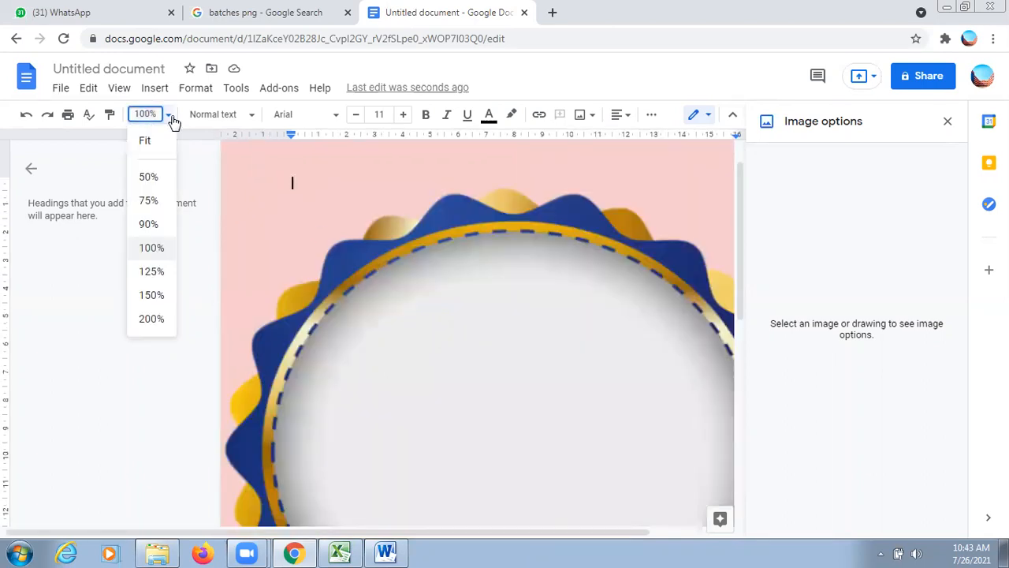
left_click(149, 201)
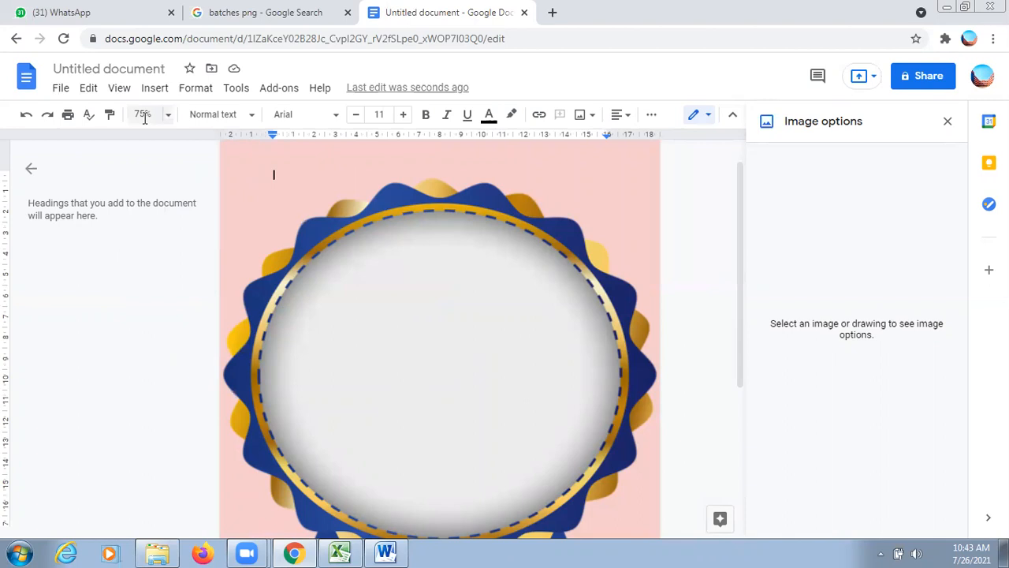
left_click(197, 88)
mouse_move(167, 93)
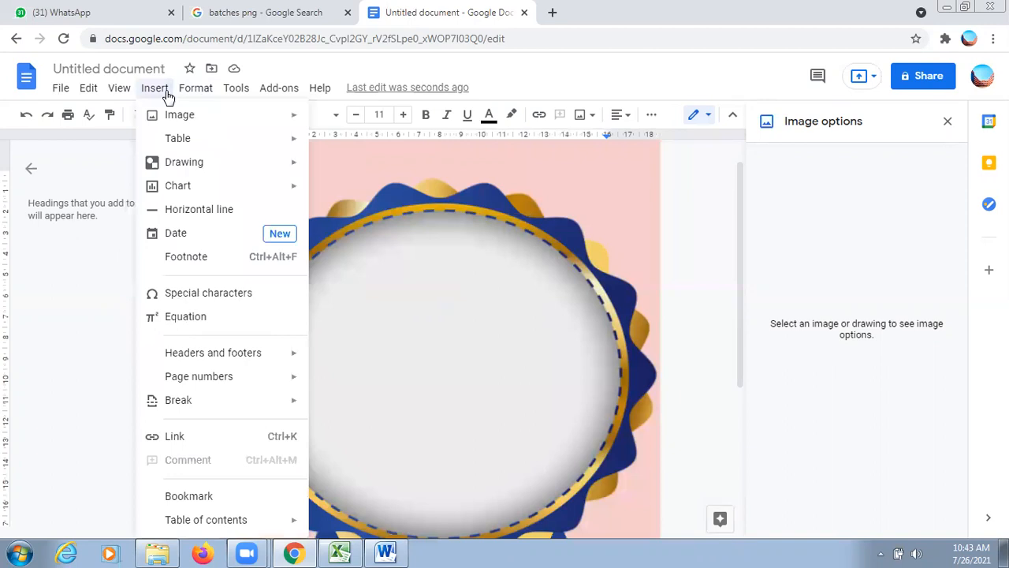
mouse_move(187, 164)
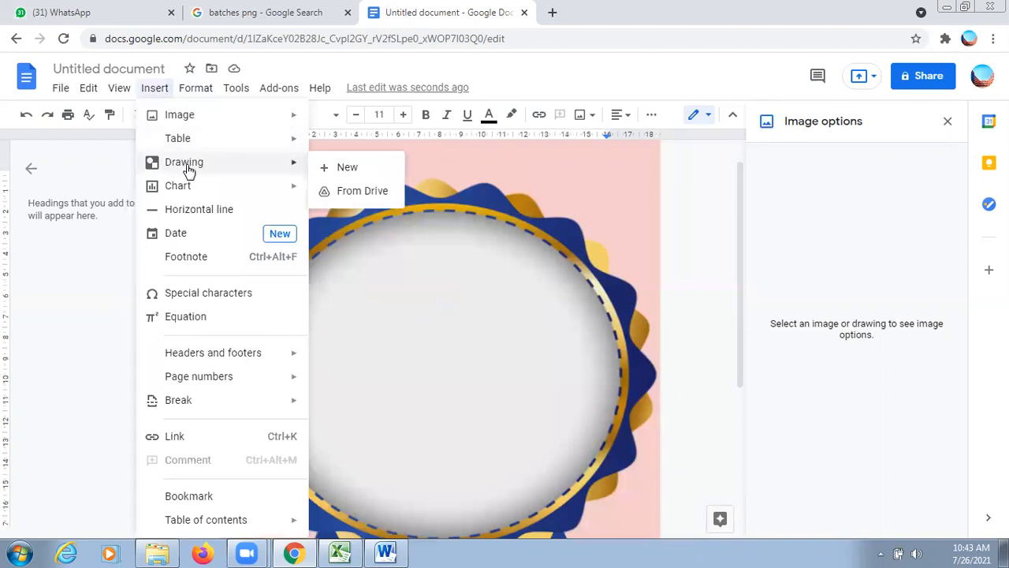
left_click(347, 169)
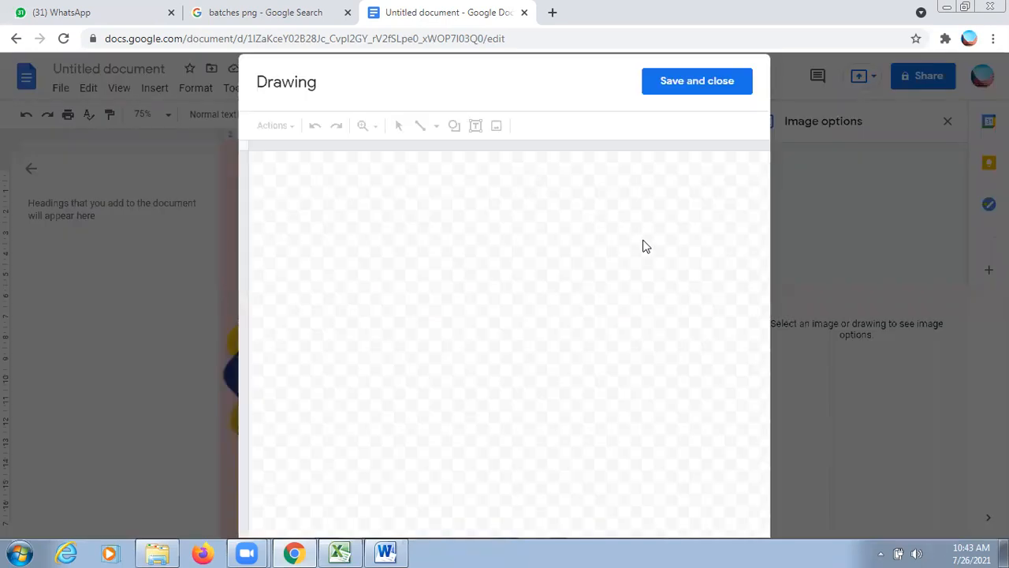
left_click(475, 126)
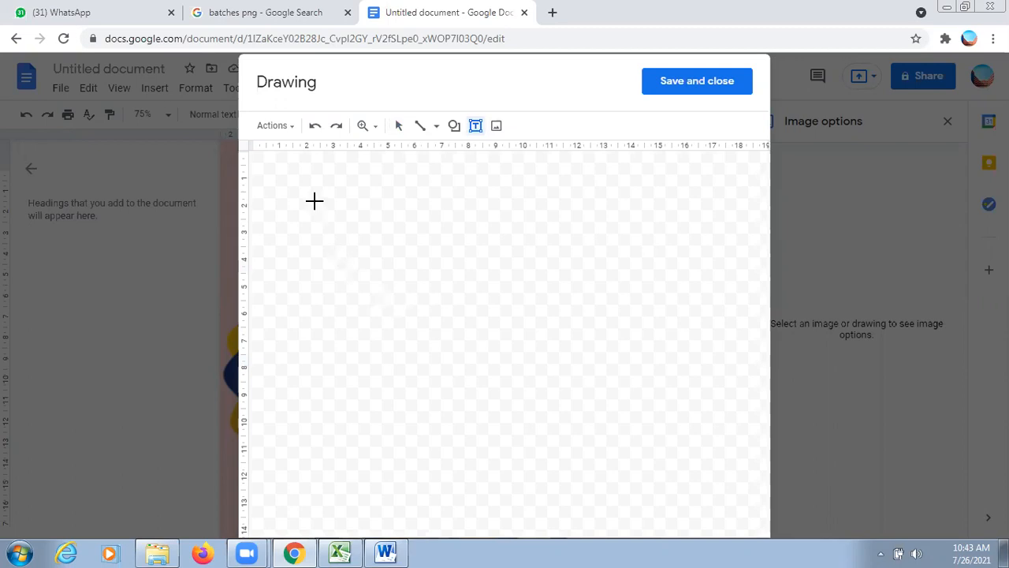
left_click_drag(309, 182, 532, 390)
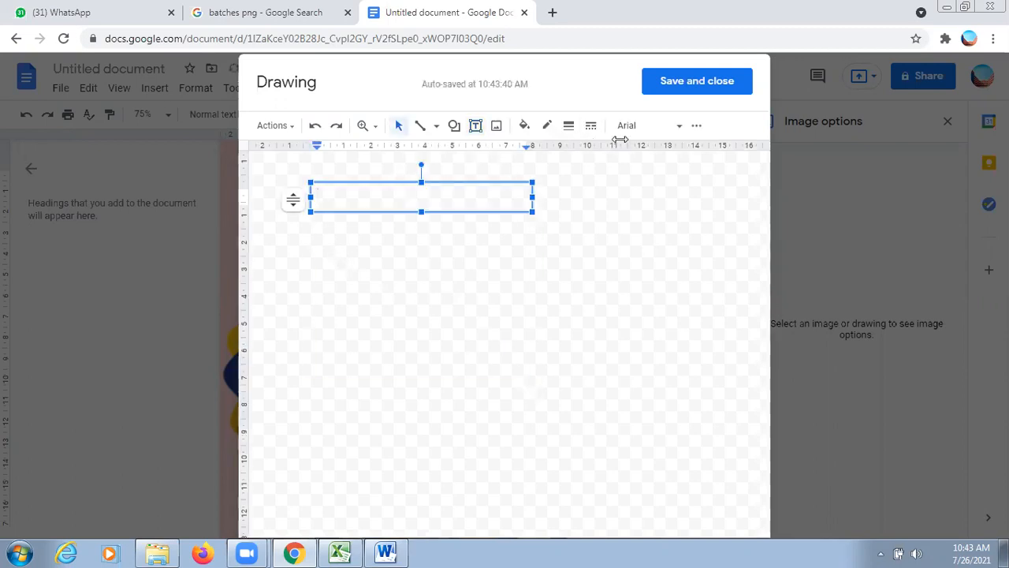
Centre the text box's text horizontally and enter the heading "CRPF Public School, Dwarka"
left_click(696, 125)
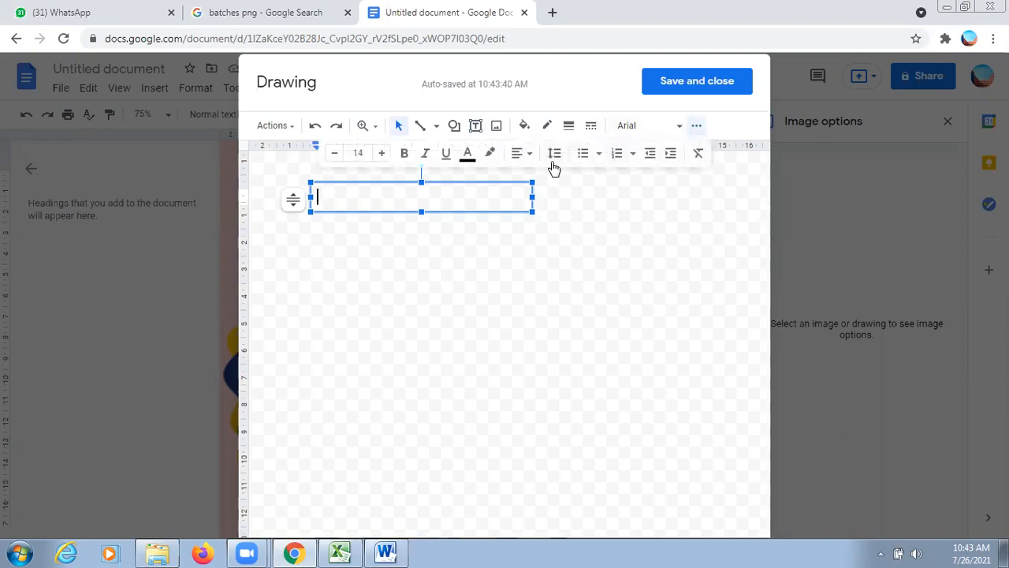
left_click(519, 158)
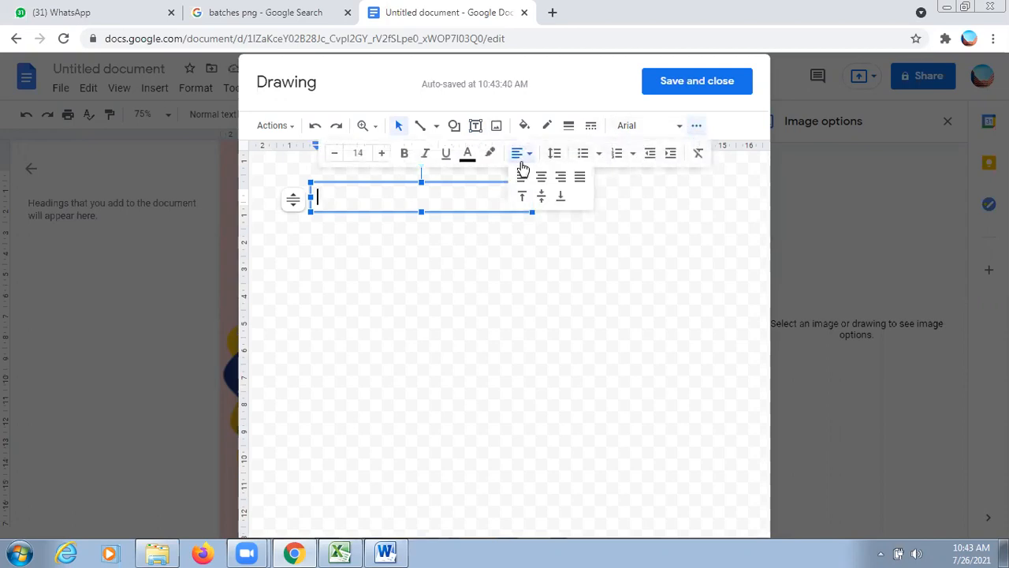
left_click(541, 176)
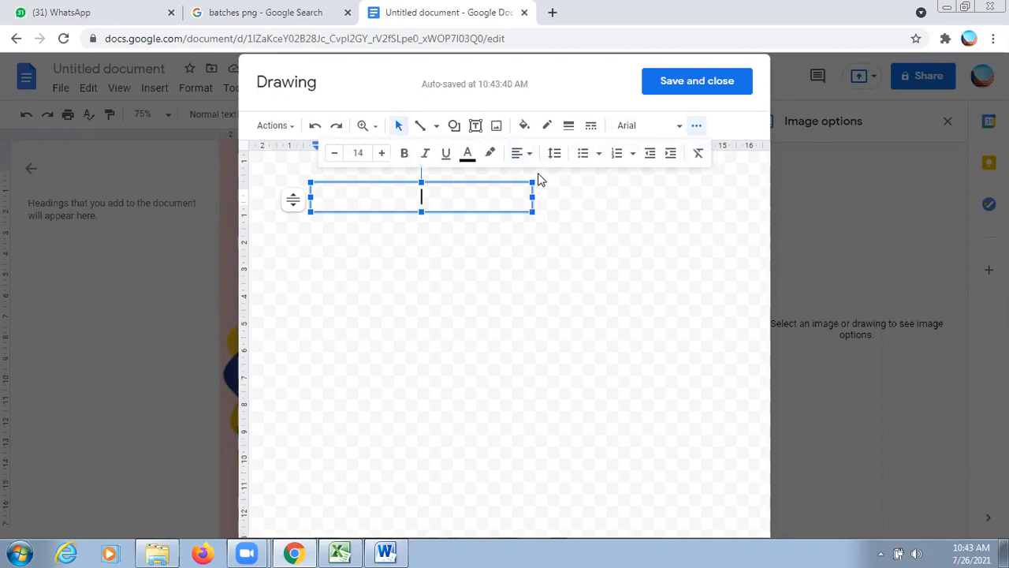
type("CRPF Pu")
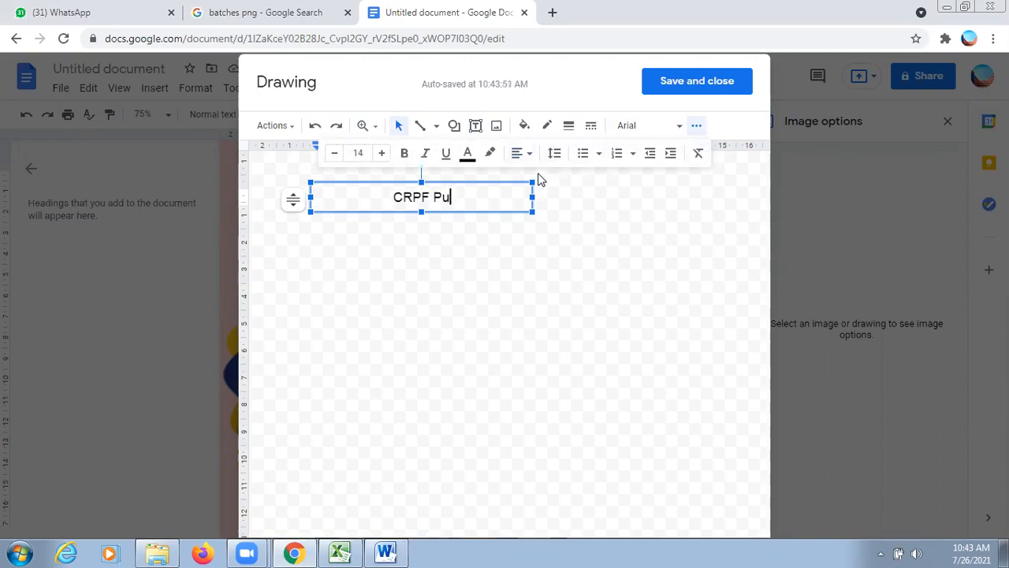
type("blic ")
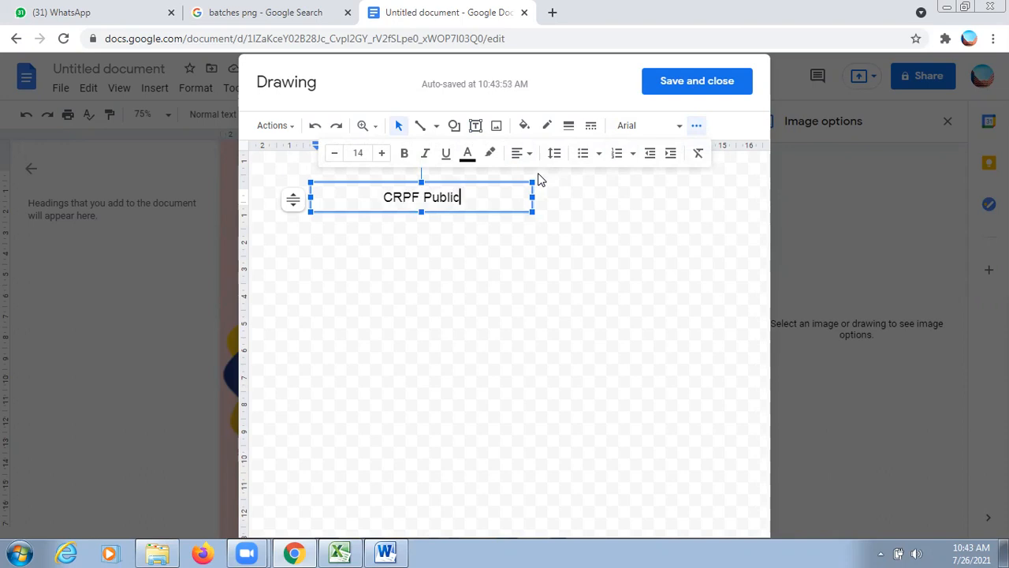
type("School")
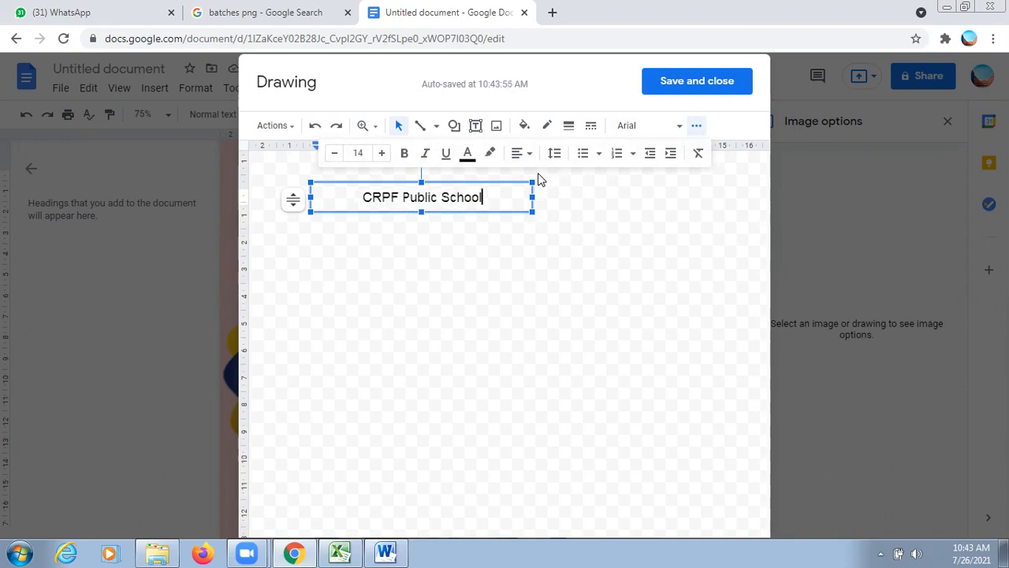
type(" , ")
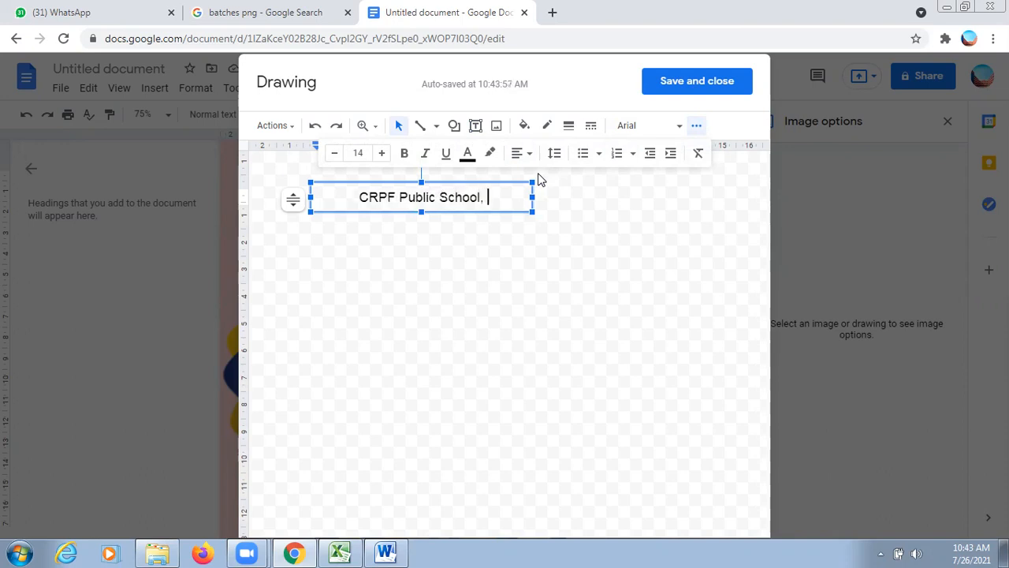
type("Dwarka")
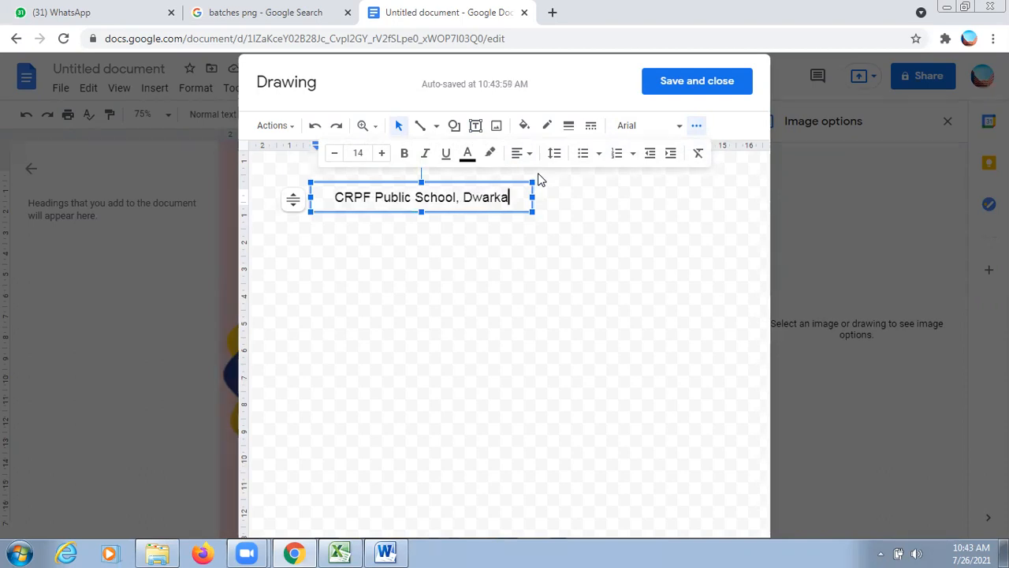
Add the centred line "Good Chit" below the school name, separated by a blank line
key("Return")
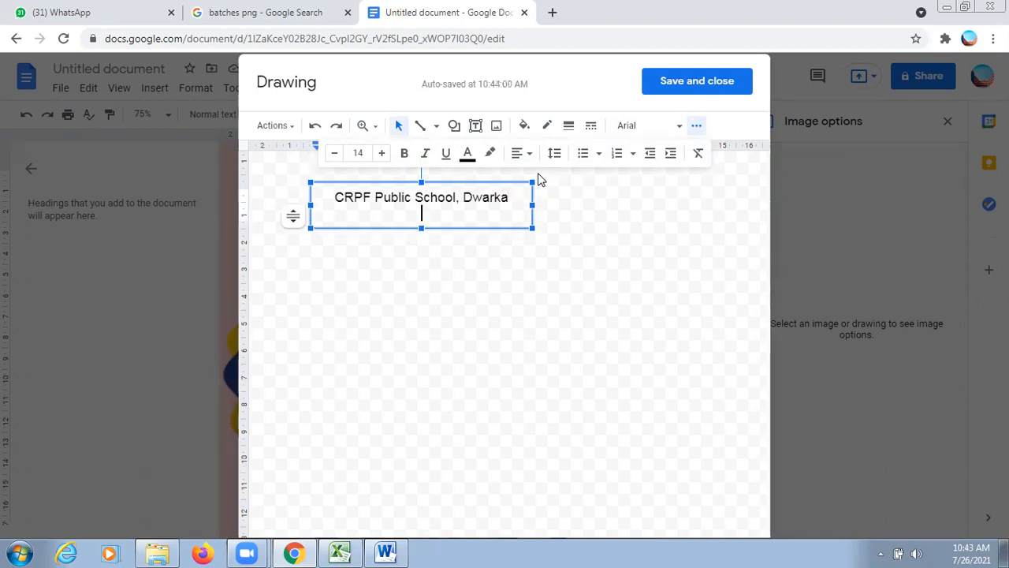
key("Return")
type("Go")
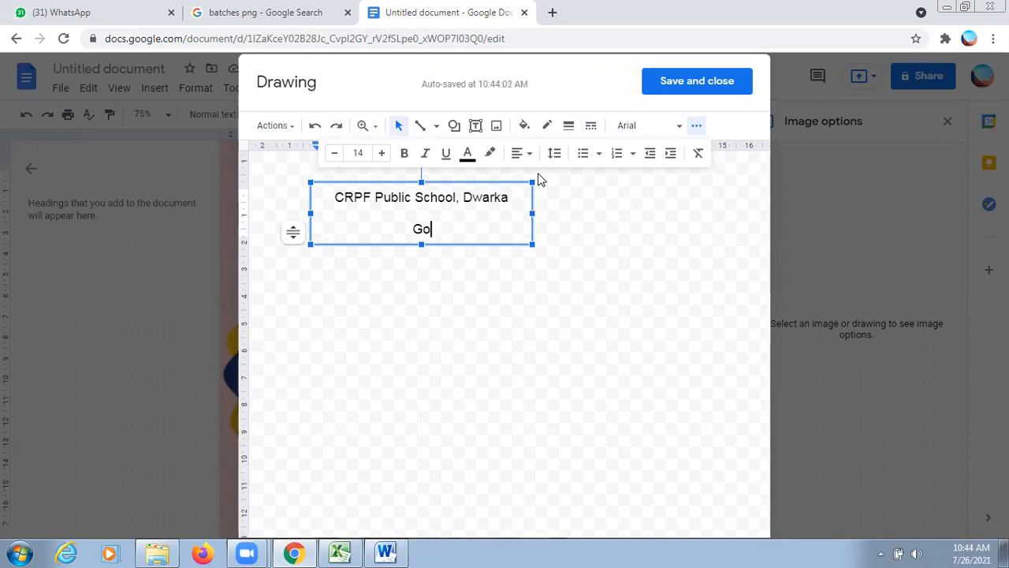
type("od Chit")
key("Return")
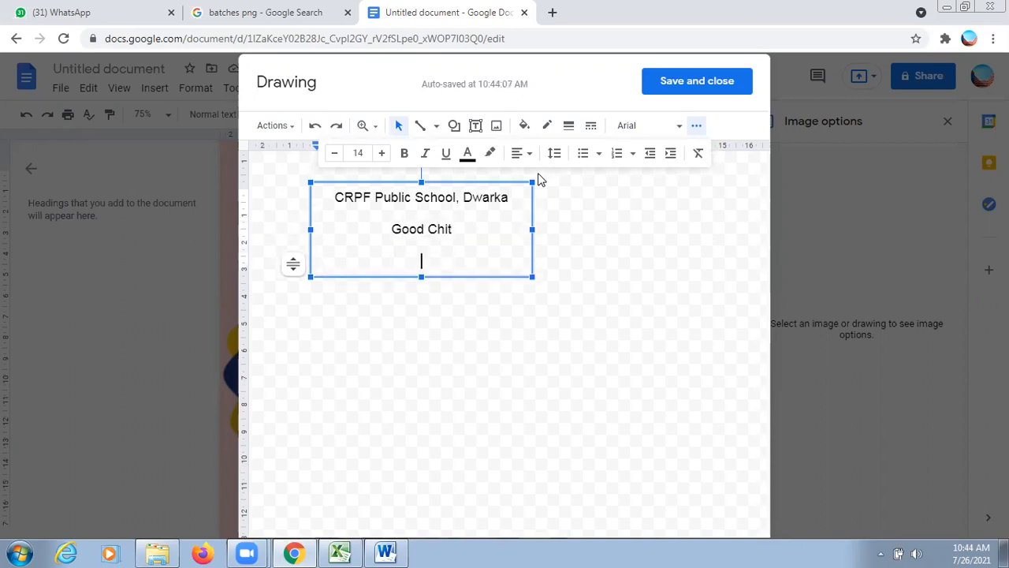
Enter the line "This award is presented to" below "Good Chit"
type("This ")
type("Av")
key("BackSpace")
key("BackSpace")
type("award is ")
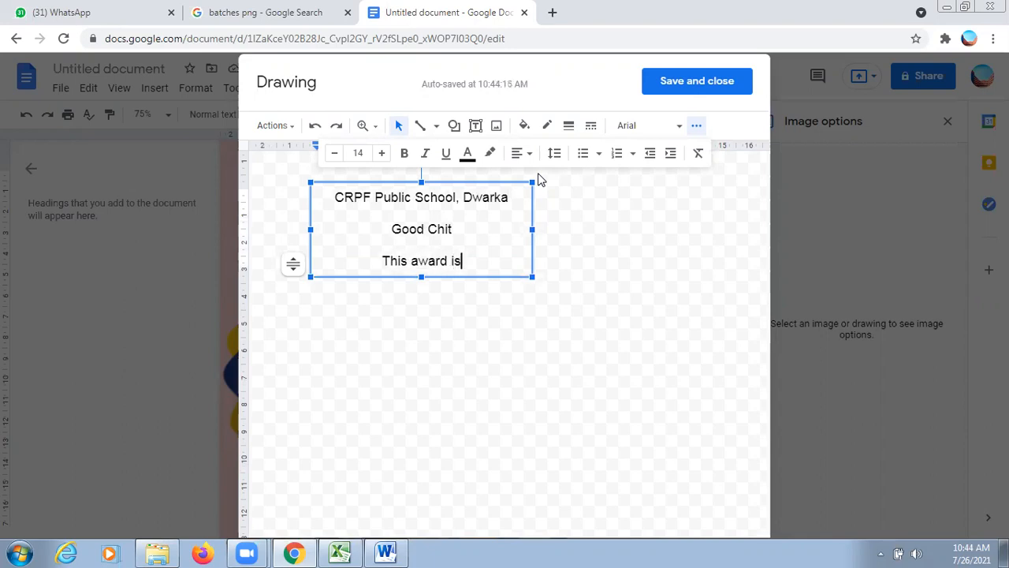
type("prese")
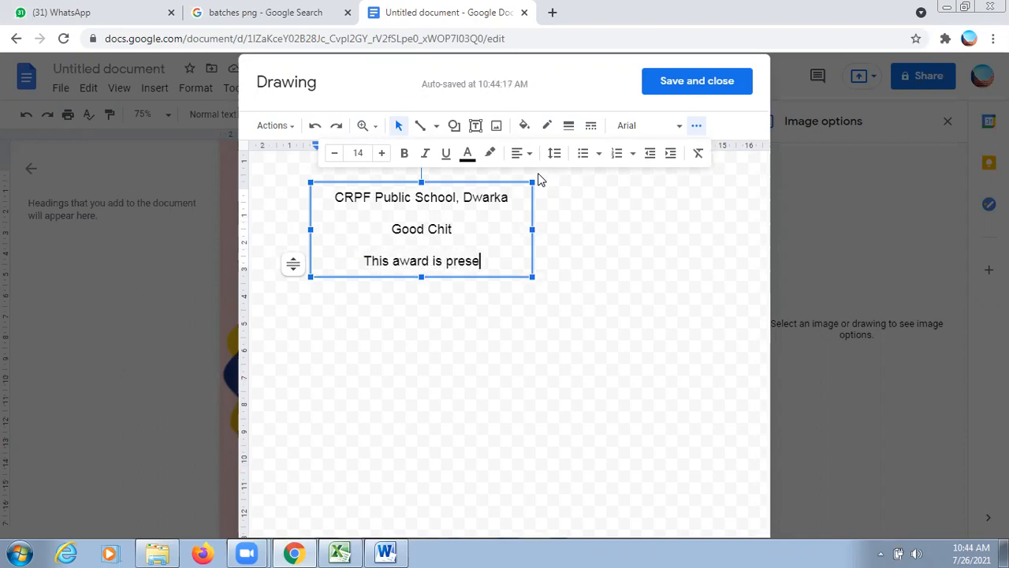
type("nted")
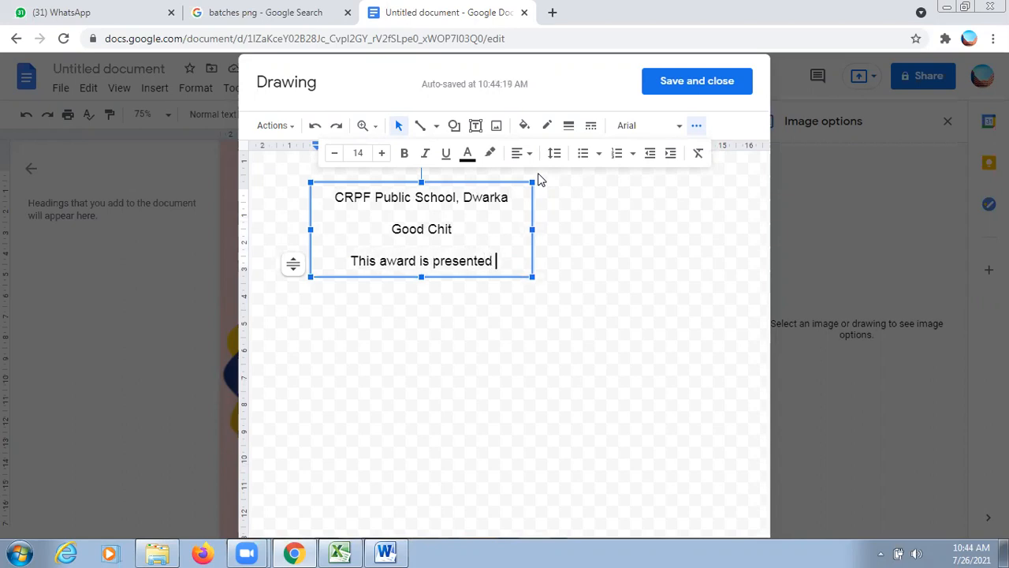
type(" to")
Add a row of underscores for the recipient's name, one blank line below "This award is presented to"
key("Return")
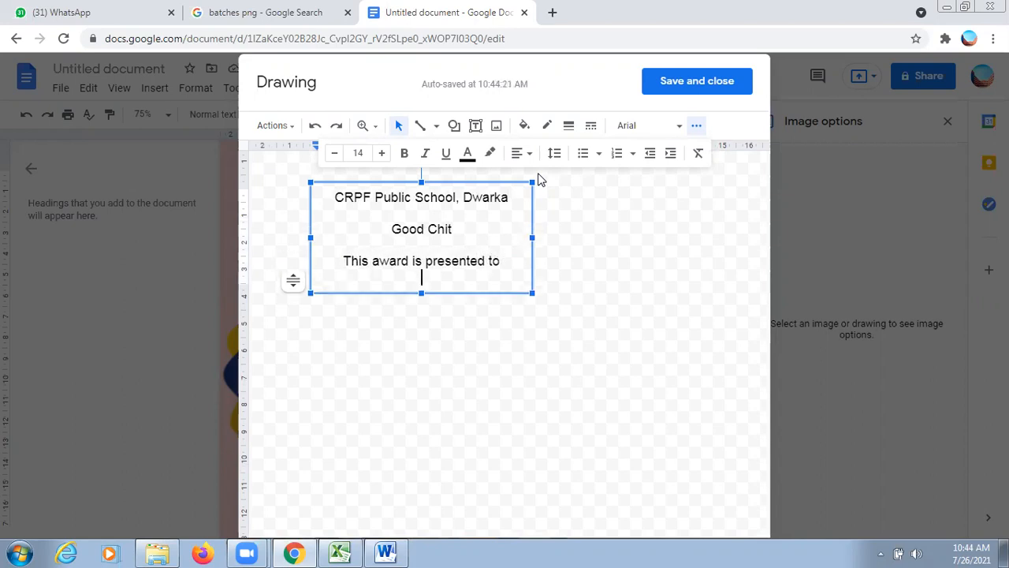
type("______________")
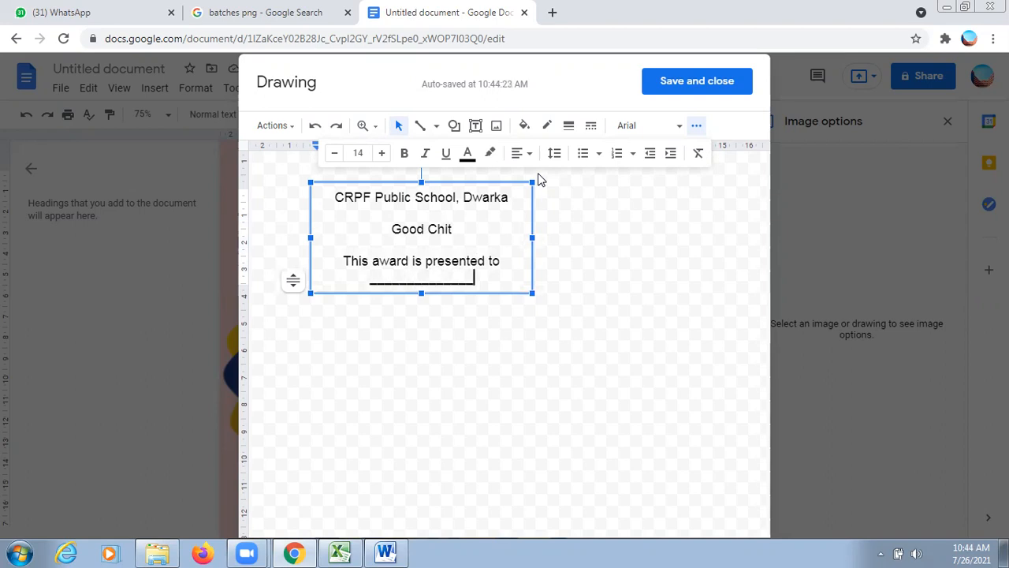
type("________")
key("Return")
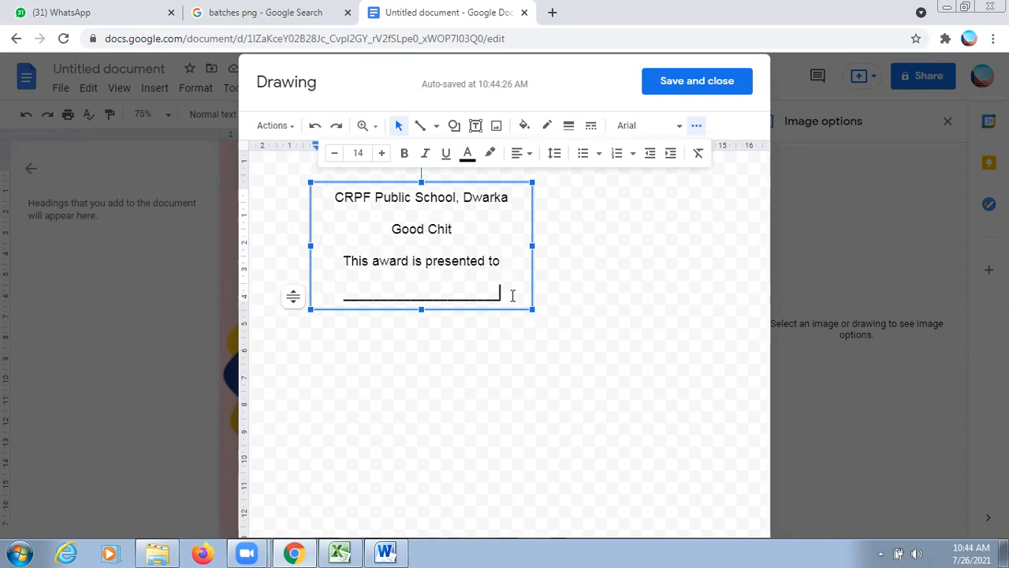
Enter "for being a Responsible Student" below the underscore line, leaving one blank line between them
key("Return")
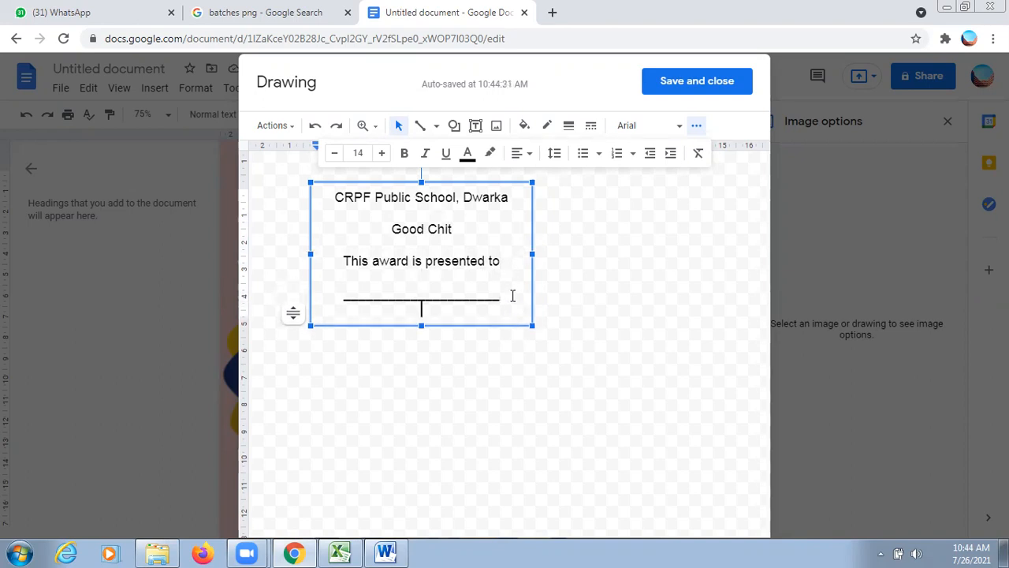
key("Return")
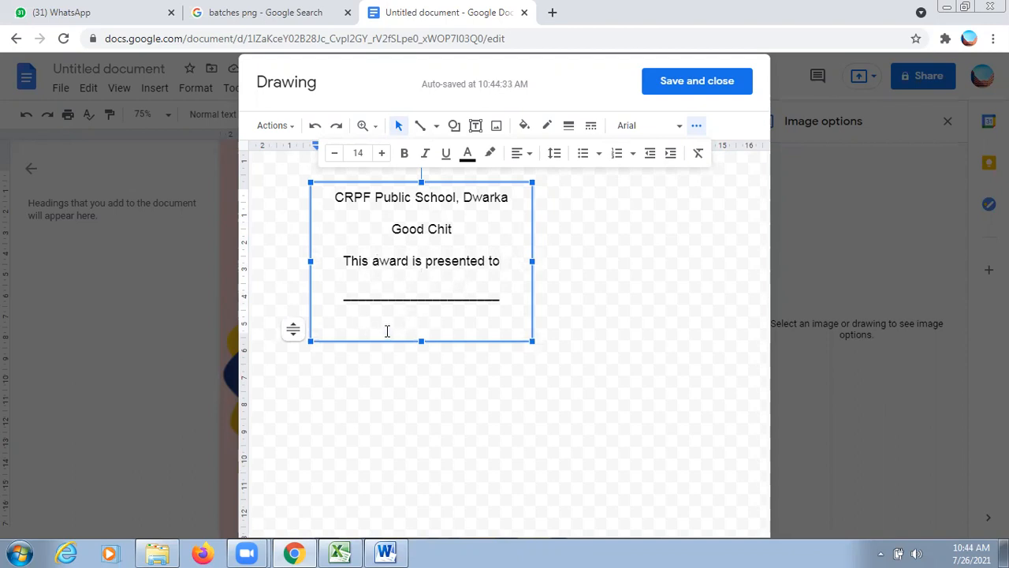
type("For")
key("BackSpace")
key("BackSpace")
key("BackSpace")
key("BackSpace")
key("BackSpace")
type("for beign")
key("BackSpace")
key("BackSpace")
type("ng a Responsible Student")
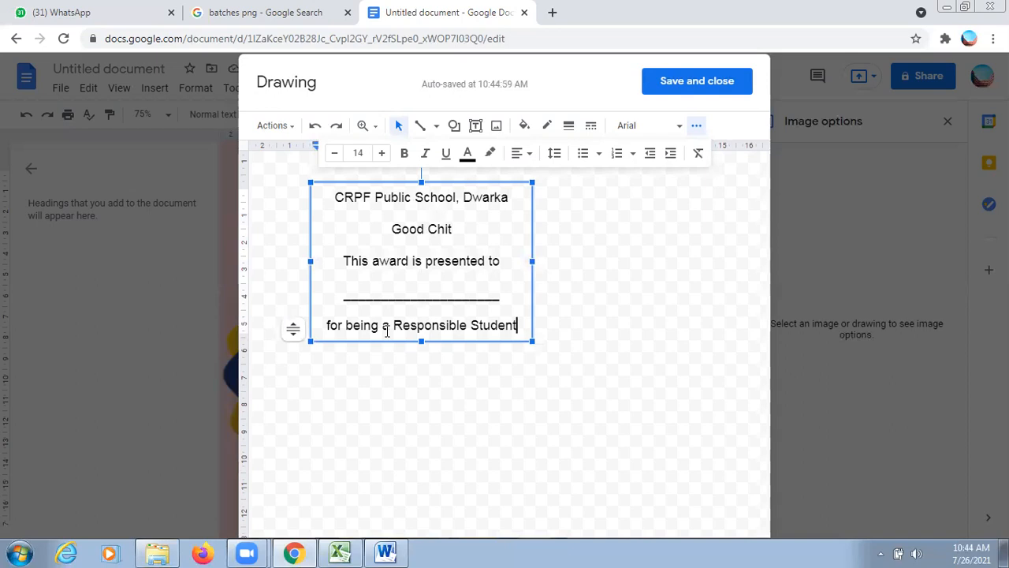
Leave blank lines after the award text and add a left-aligned line with "Sign" and "Date" spaced apart by tabs
key("Return")
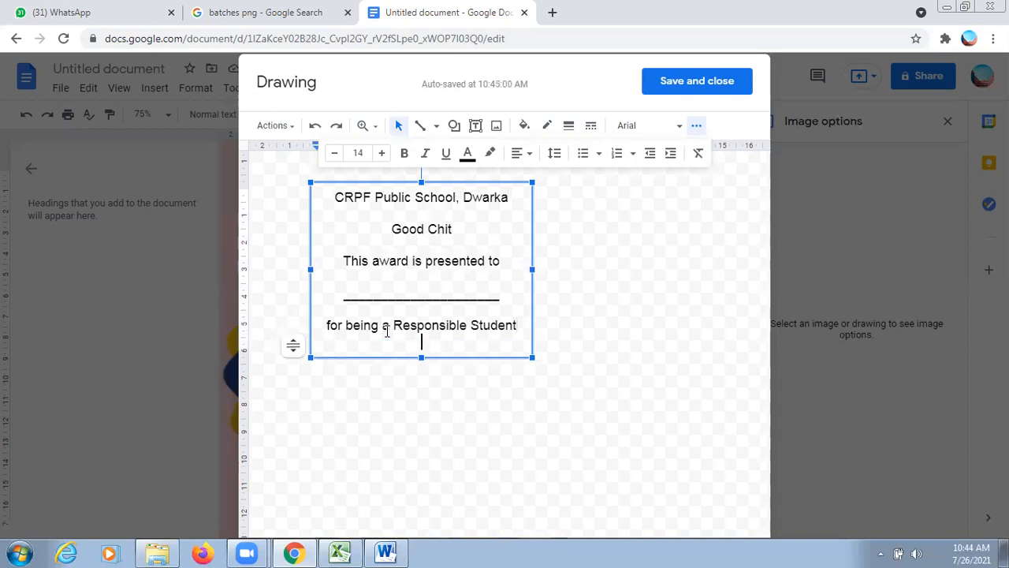
key("Return")
key("Return")
key("Return")
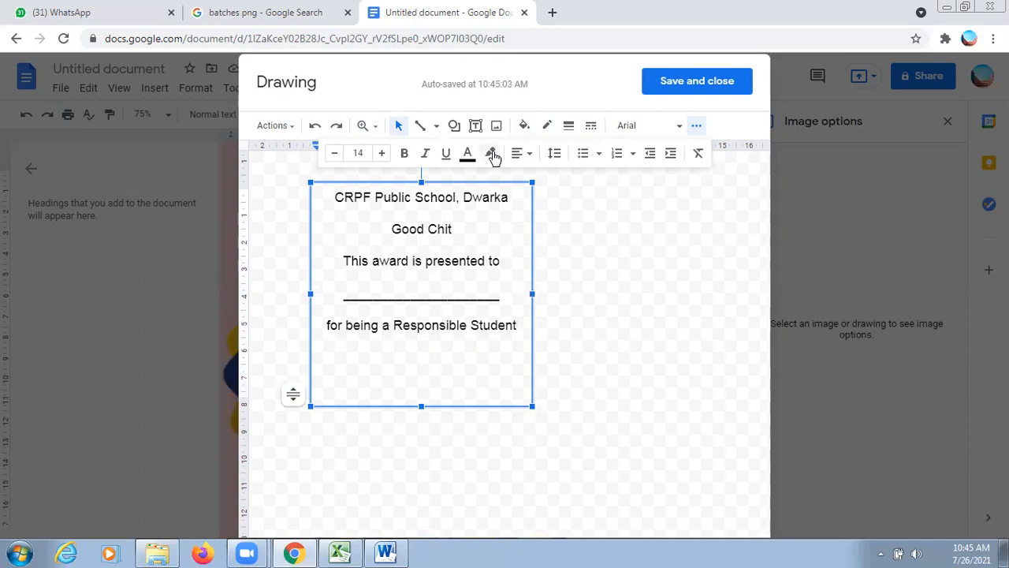
left_click(527, 155)
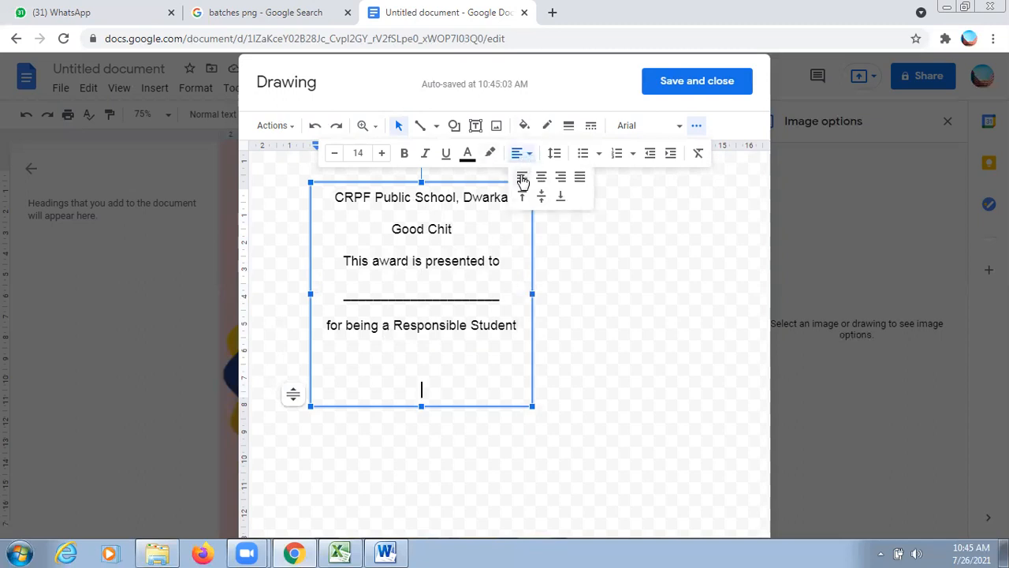
left_click(522, 177)
type("Sign")
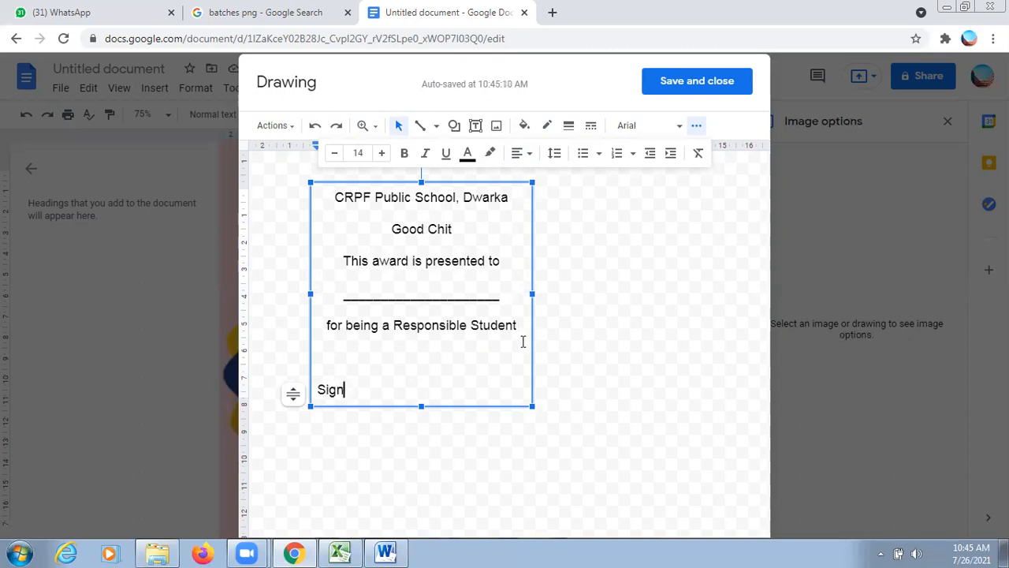
key("Tab")
key("Tab")
key("Tab")
key("Tab")
type("te")
Set all the award text to font size 16 and widen the text box to about 12 cm
left_click_drag(329, 197, 463, 295)
right_click(463, 296)
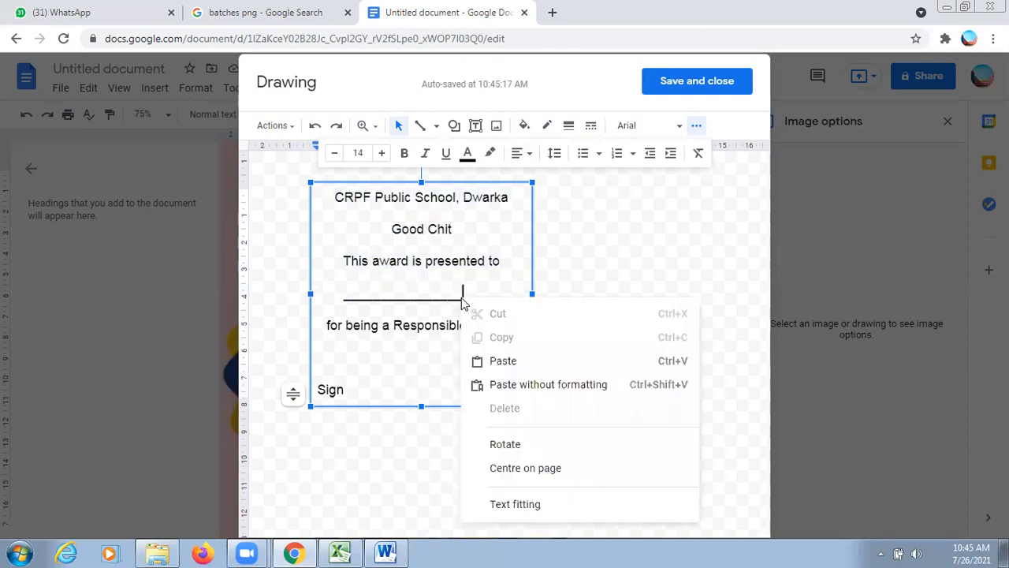
left_click_drag(335, 195, 525, 409)
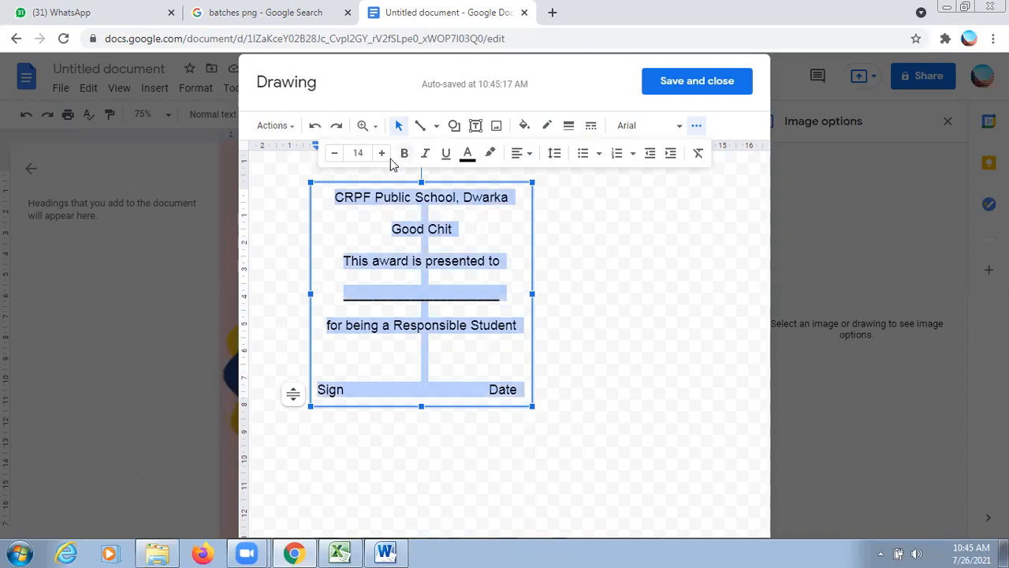
left_click(382, 154)
left_click(383, 154)
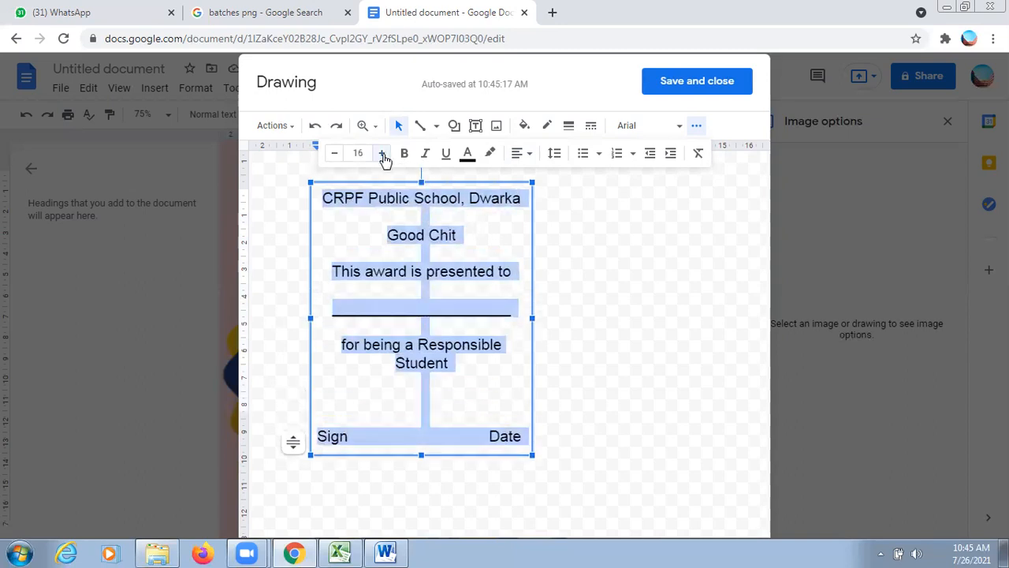
left_click_drag(533, 316, 631, 315)
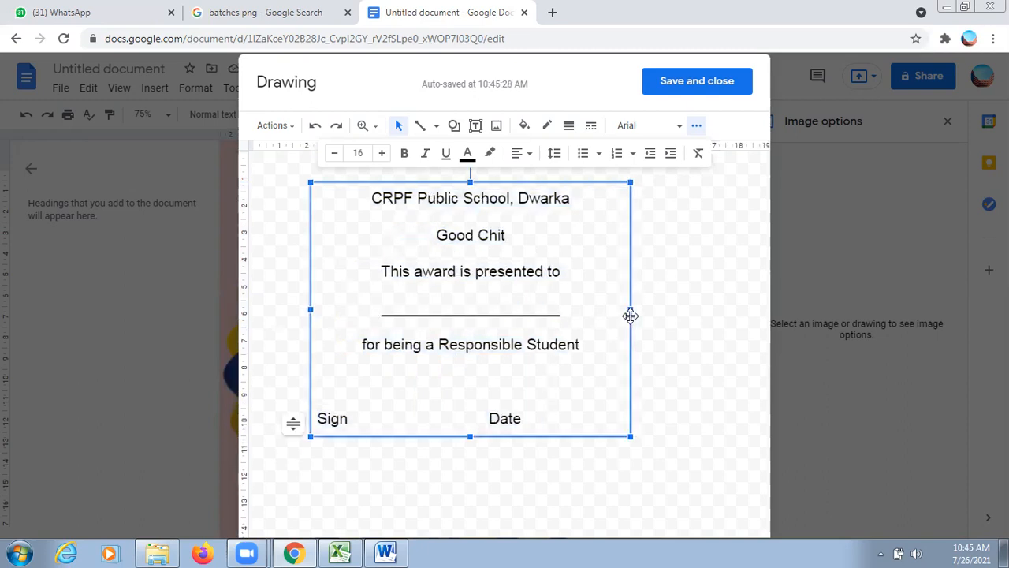
left_click_drag(470, 436, 477, 473)
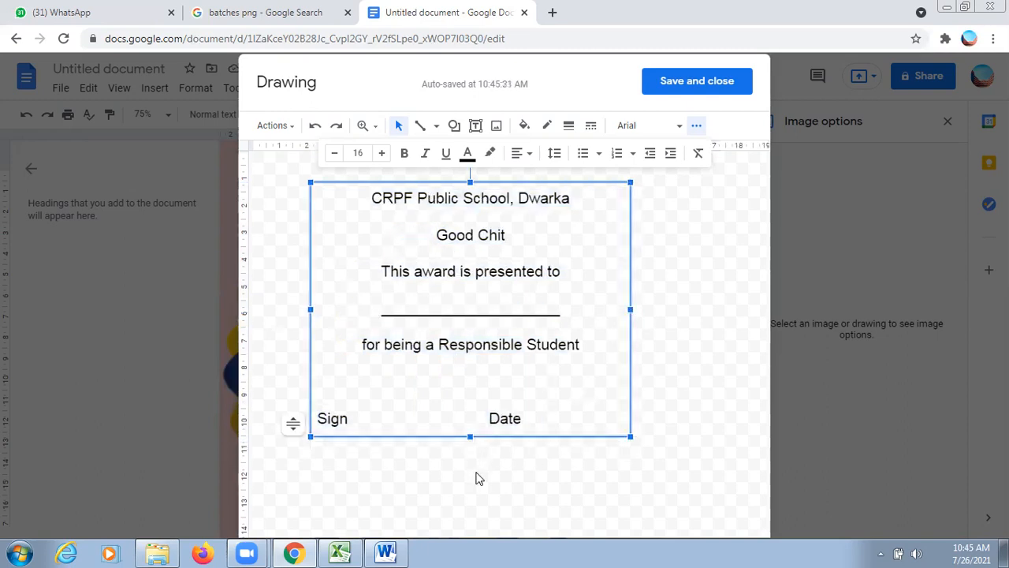
Shift "Date" towards the text box's right edge with extra tabs, keeping it on the same line as "Sign"
left_click(488, 418)
key("Tab")
key("Tab")
key("Return")
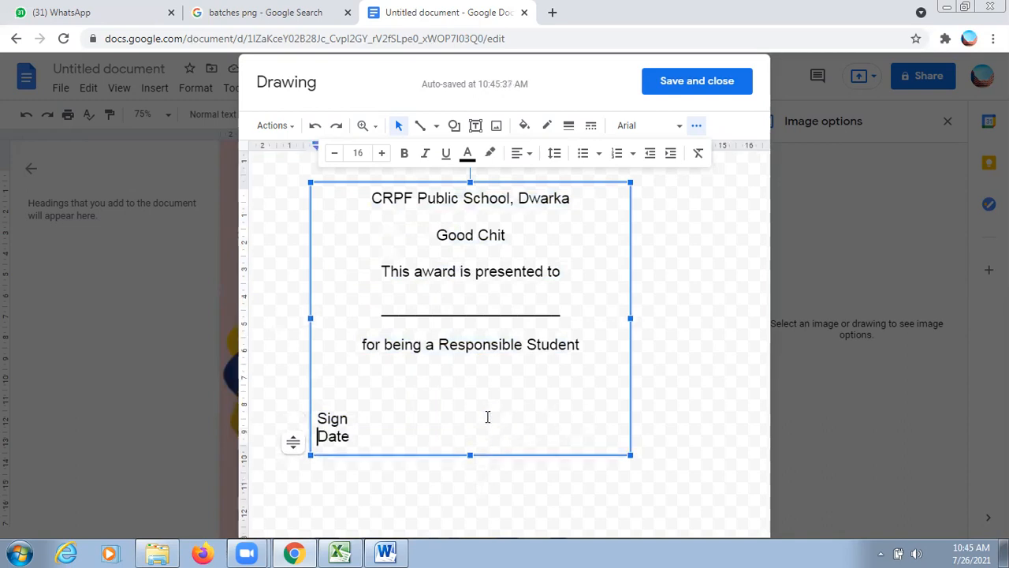
key("BackSpace")
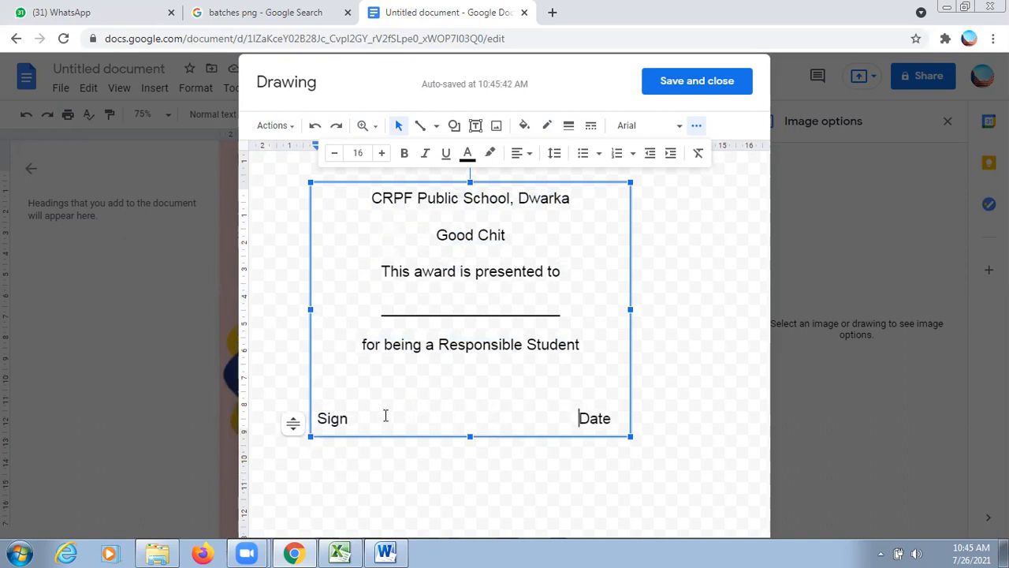
Indent "Sign" from the text box's left edge and bring "Date" back onto the same line
left_click(322, 418)
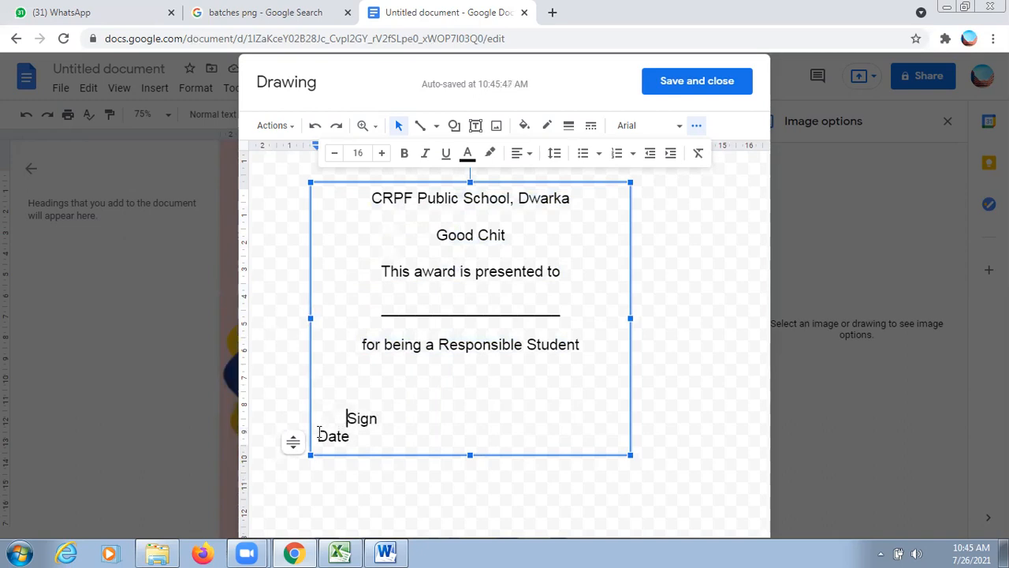
key("BackSpace")
key("BackSpace")
key("BackSpace")
key("BackSpace")
key("BackSpace")
key("BackSpace")
key("BackSpace")
key("BackSpace")
key("BackSpace")
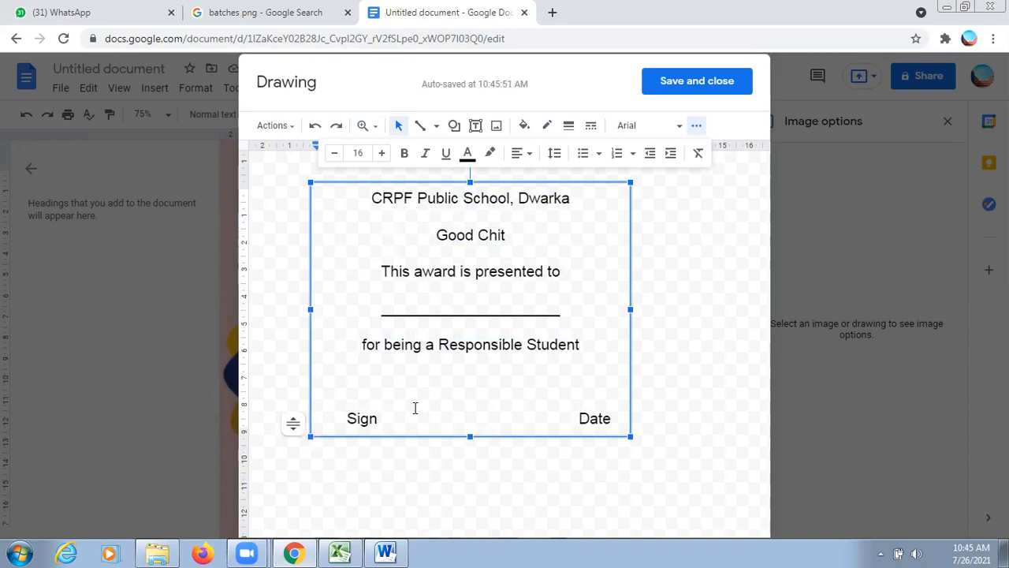
Reduce the spacing before "Date" so it sits further in from the text box's right edge
key("BackSpace")
key("BackSpace")
key("BackSpace")
key("BackSpace")
key("BackSpace")
key("BackSpace")
key("BackSpace")
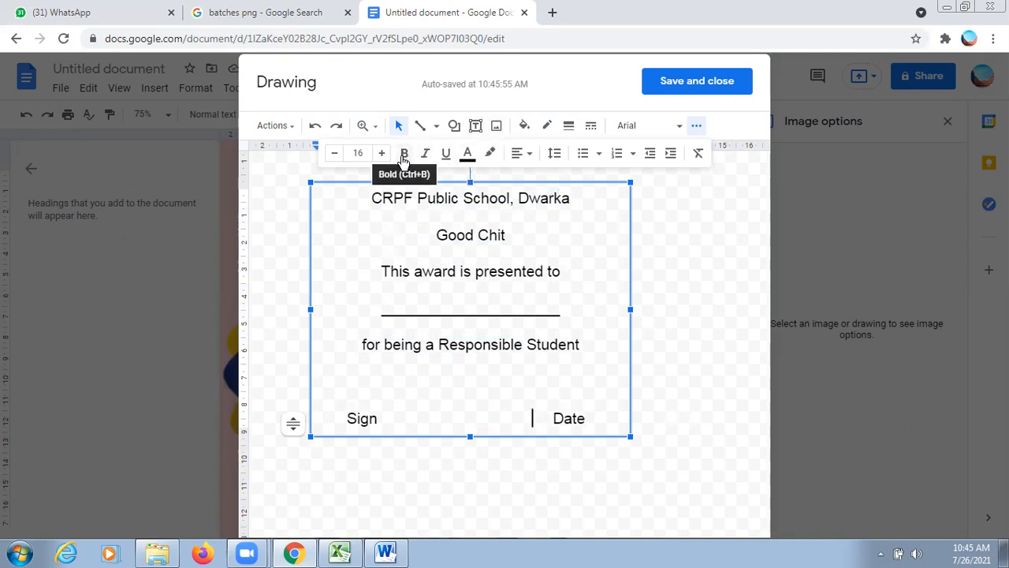
Make all the award text in the text box bold and set its font to Lobster
left_click_drag(368, 198, 560, 447)
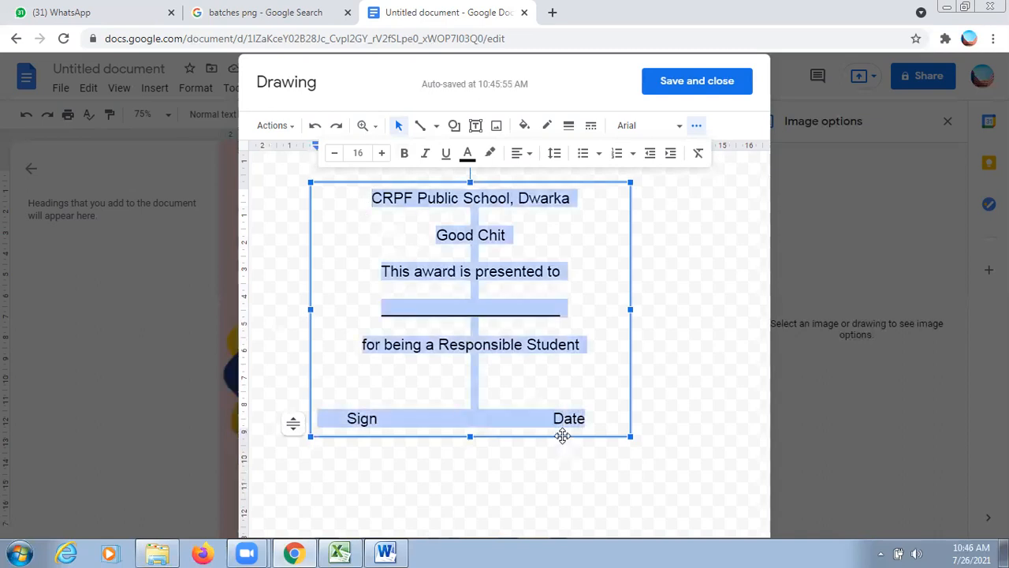
left_click(404, 154)
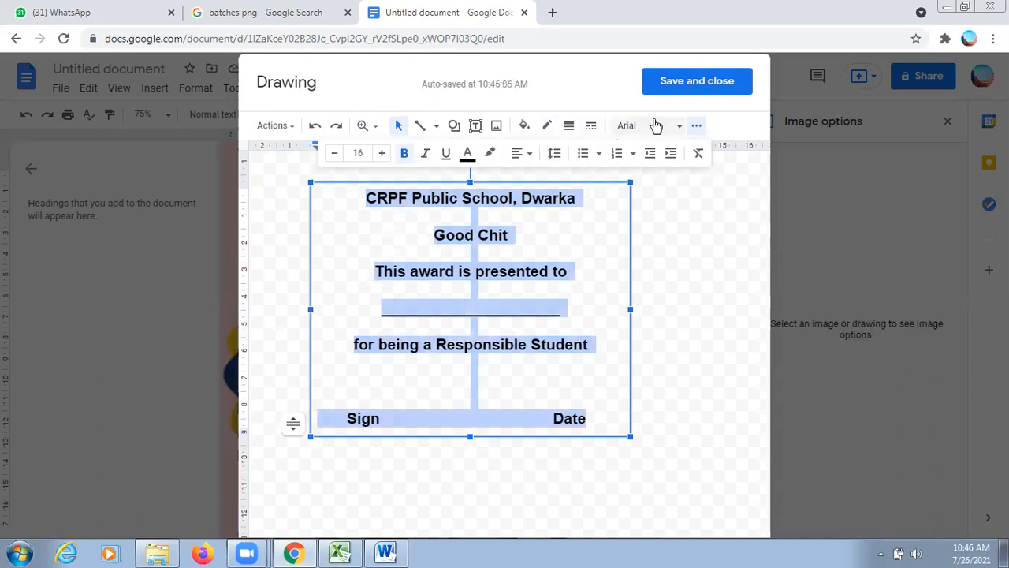
left_click(679, 127)
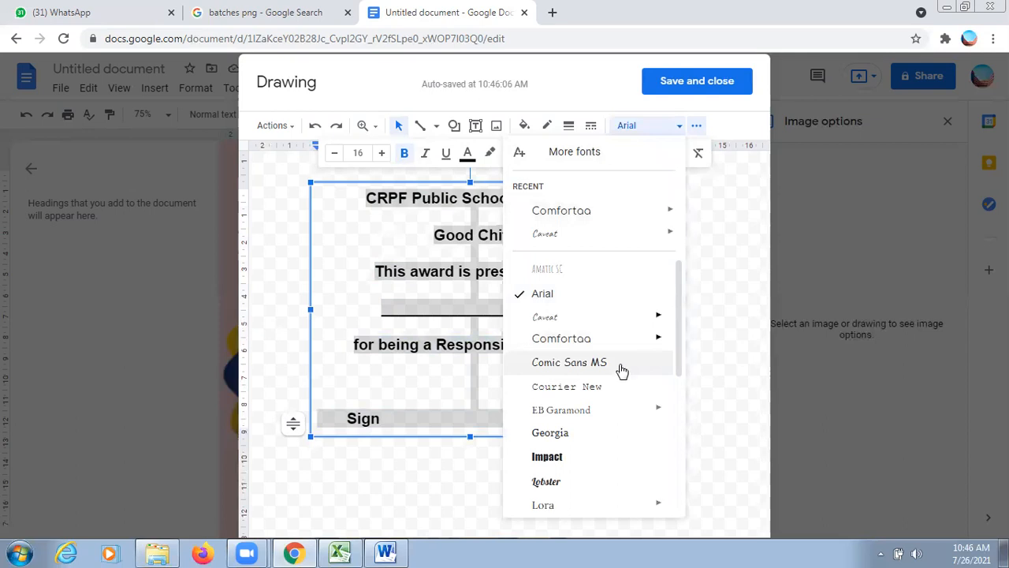
left_click(578, 485)
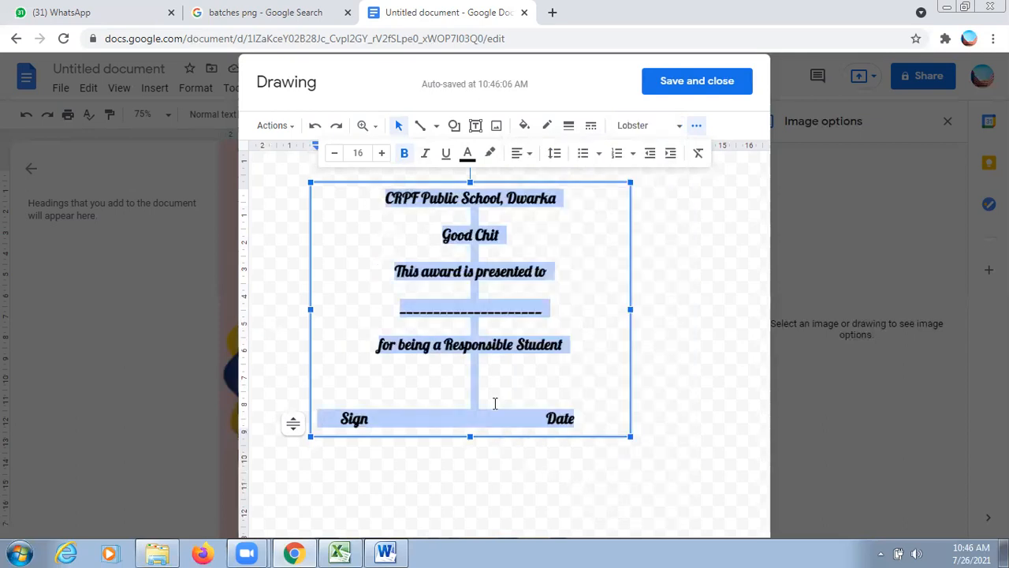
Indent "Sign" slightly further from the text box's left edge, keeping it on the same line as "Date"
left_click(339, 414)
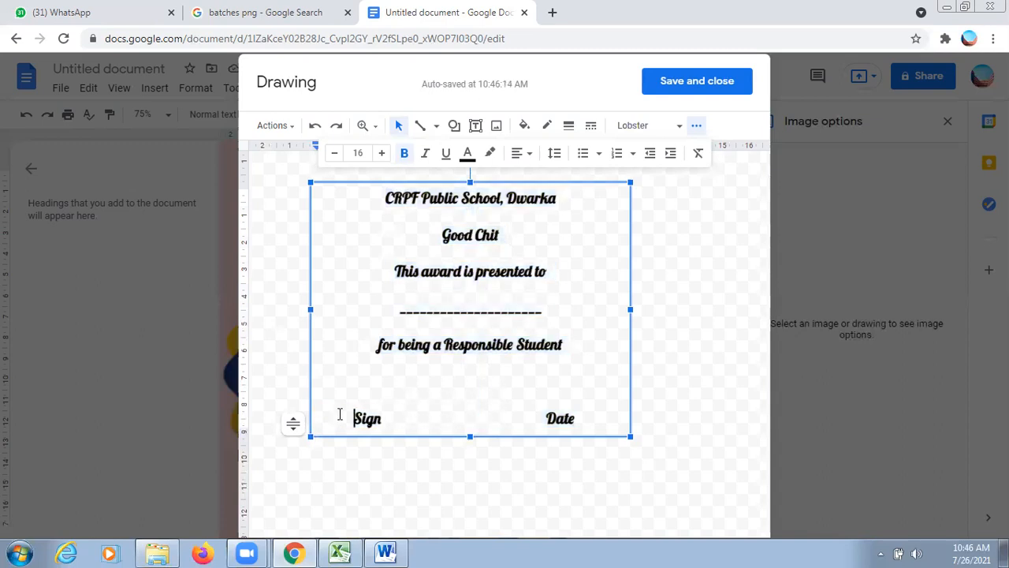
key("BackSpace")
key("BackSpace")
left_click(698, 128)
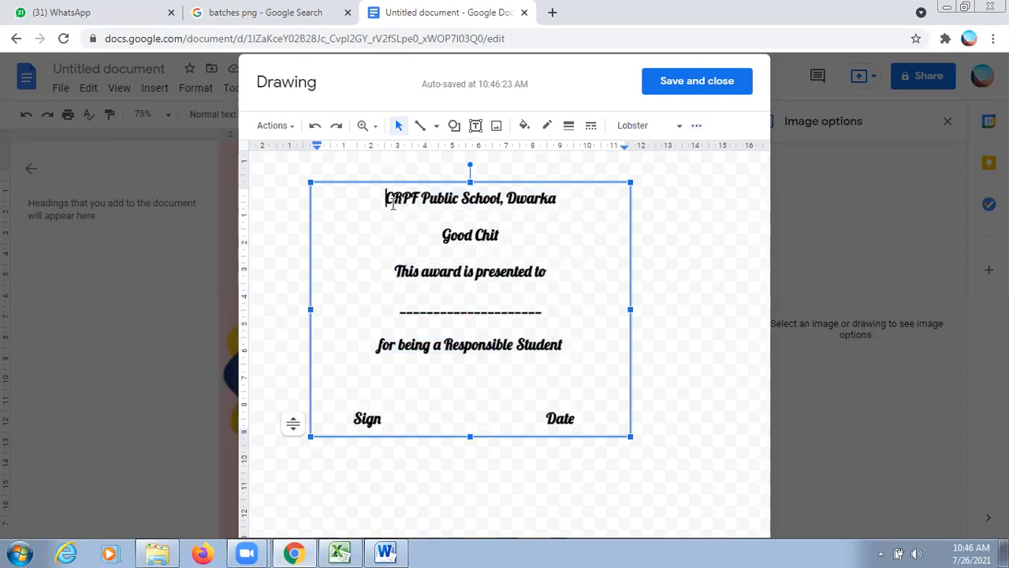
Save the award text drawing and close it to return to the document
left_click_drag(386, 197, 553, 393)
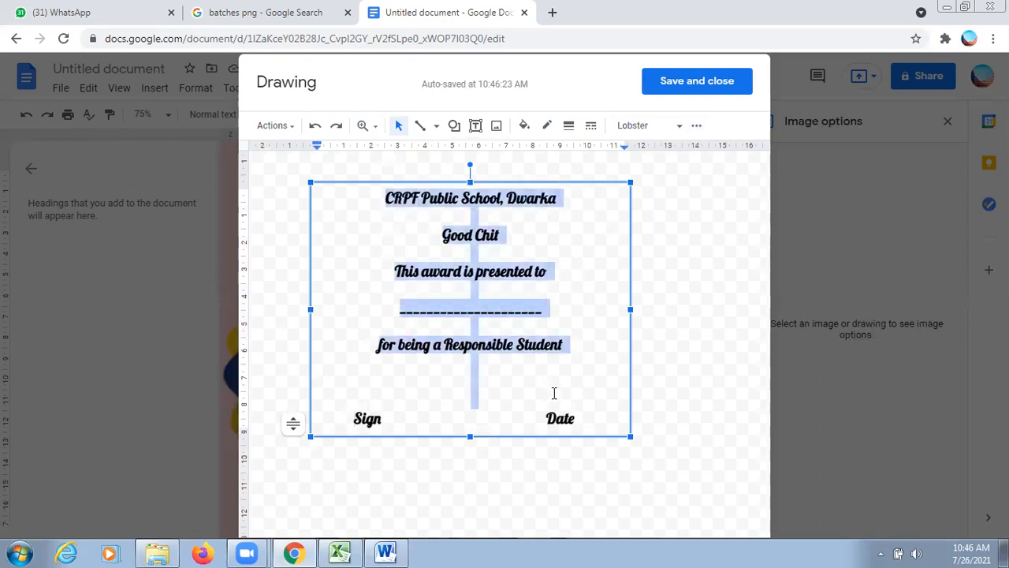
left_click(741, 389)
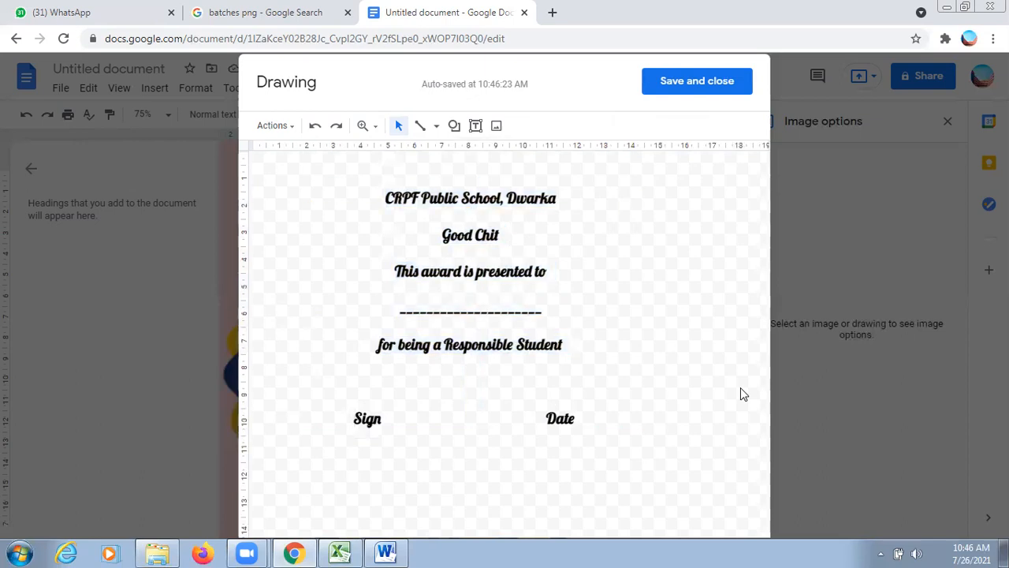
left_click(471, 228)
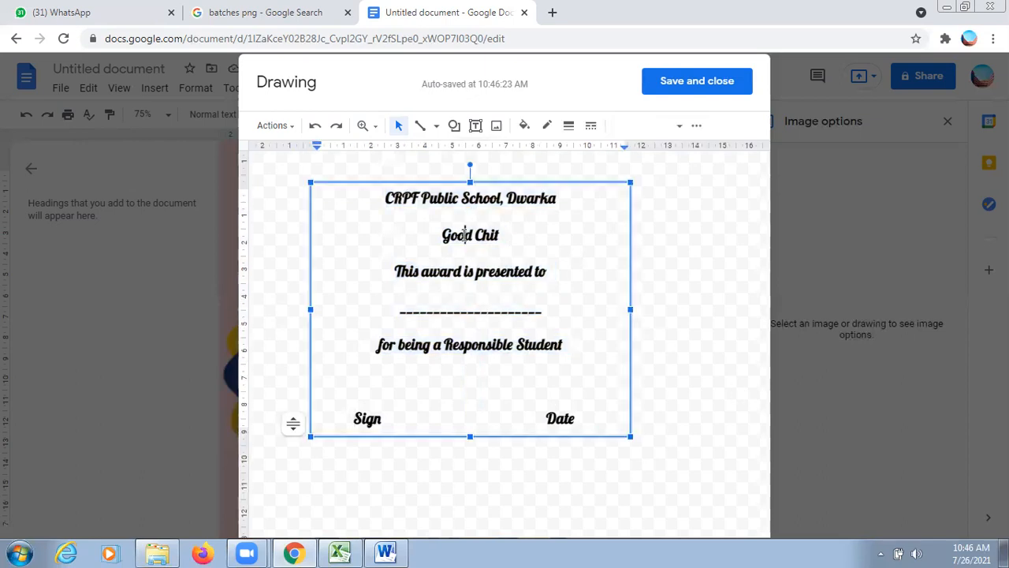
left_click(700, 82)
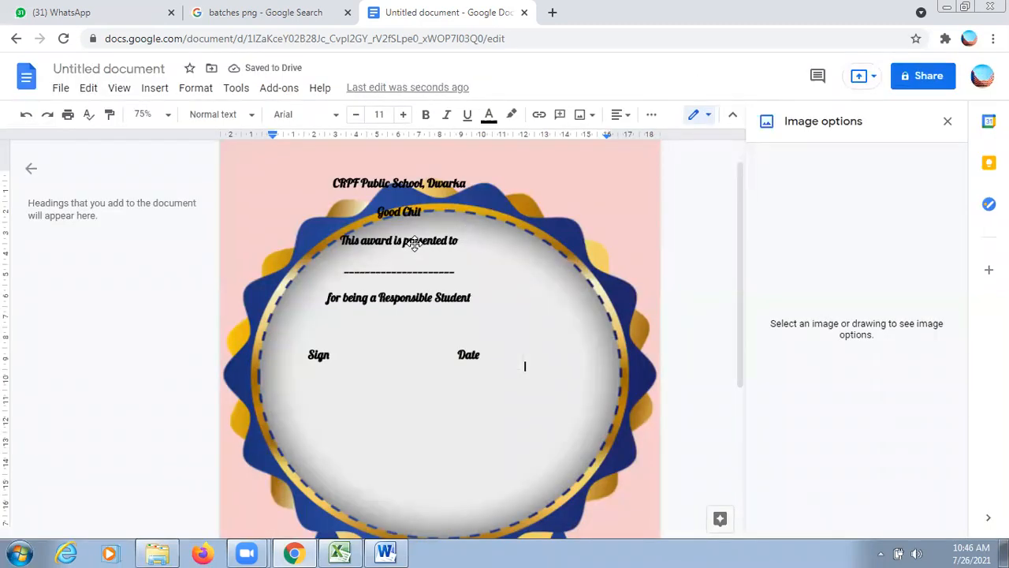
Set the award text drawing's text wrapping to In front of text
left_click(414, 243)
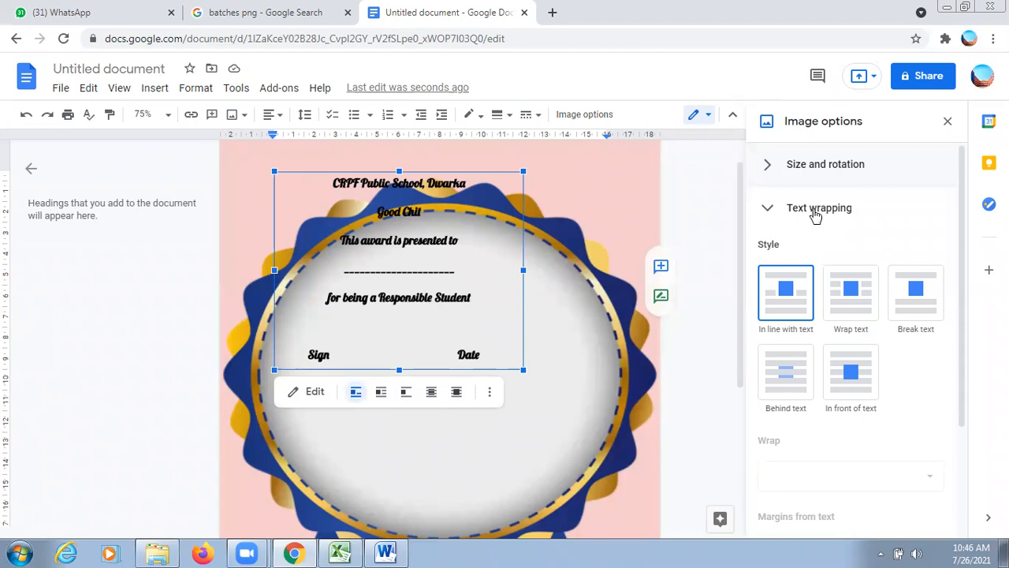
left_click(948, 121)
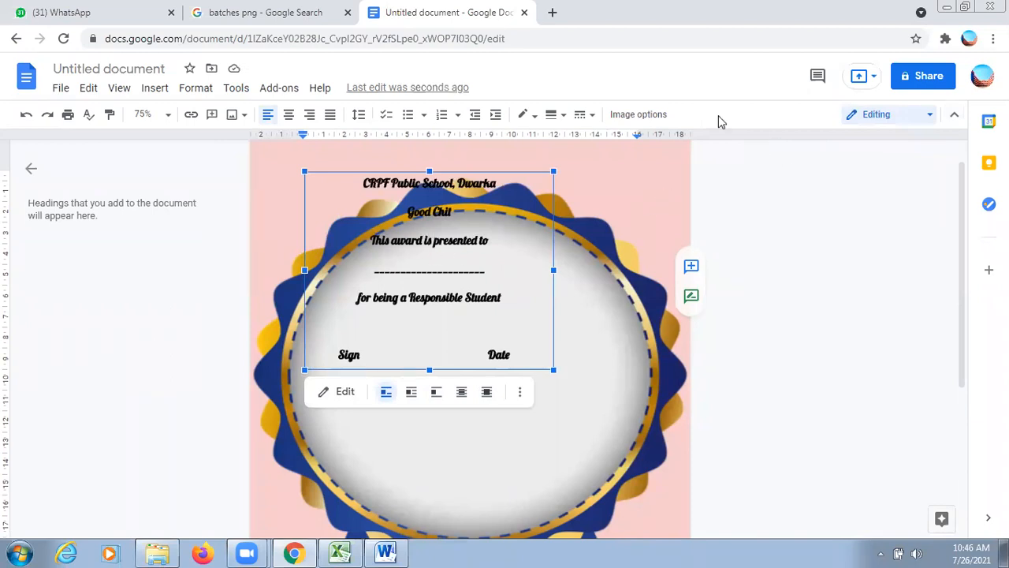
left_click(639, 115)
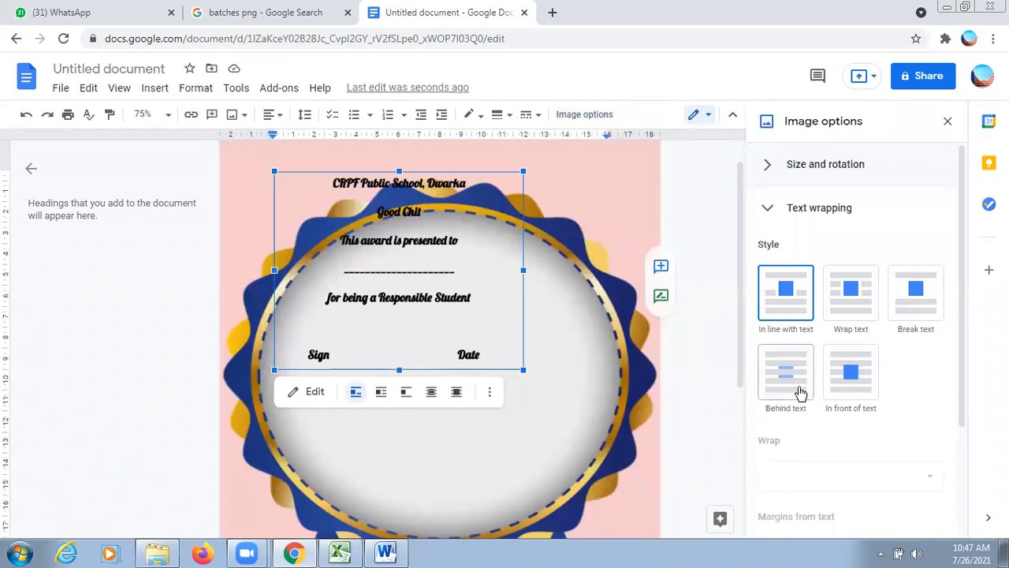
left_click(849, 392)
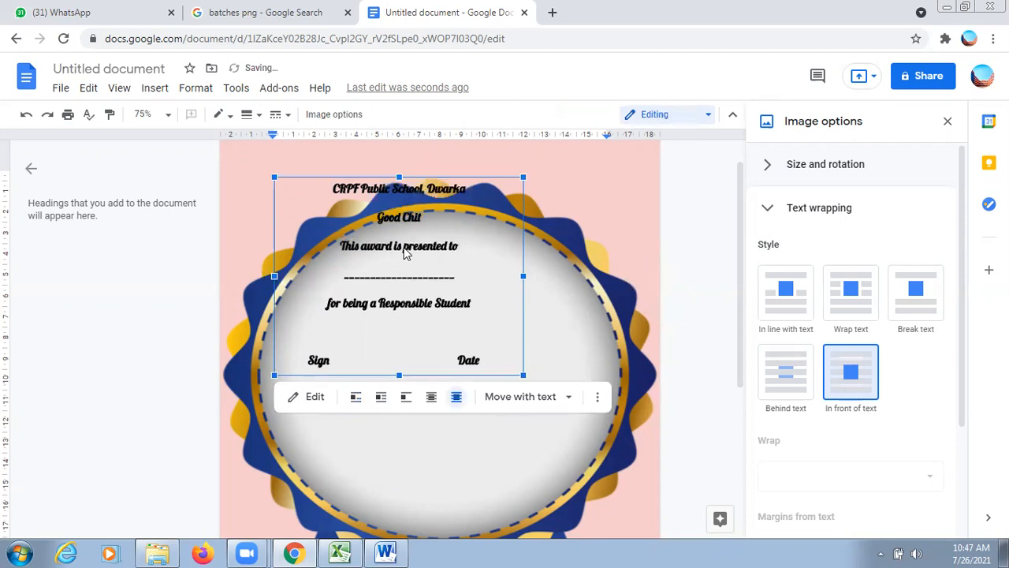
Move the award text drawing into the middle of the ribbon badge and enlarge it from its lower corners
left_click_drag(404, 251, 488, 387)
left_click_drag(563, 444, 587, 463)
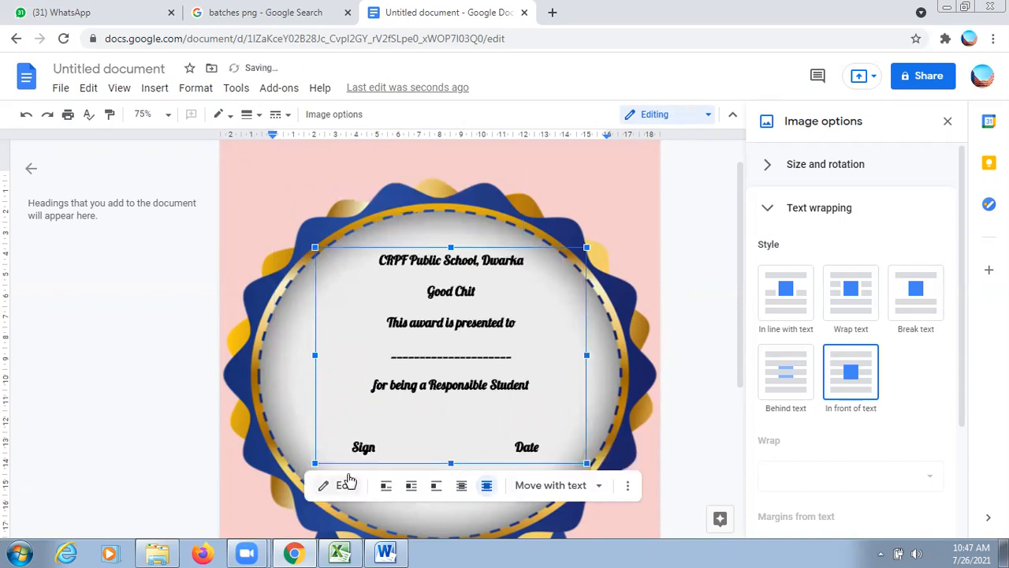
left_click_drag(314, 464, 290, 473)
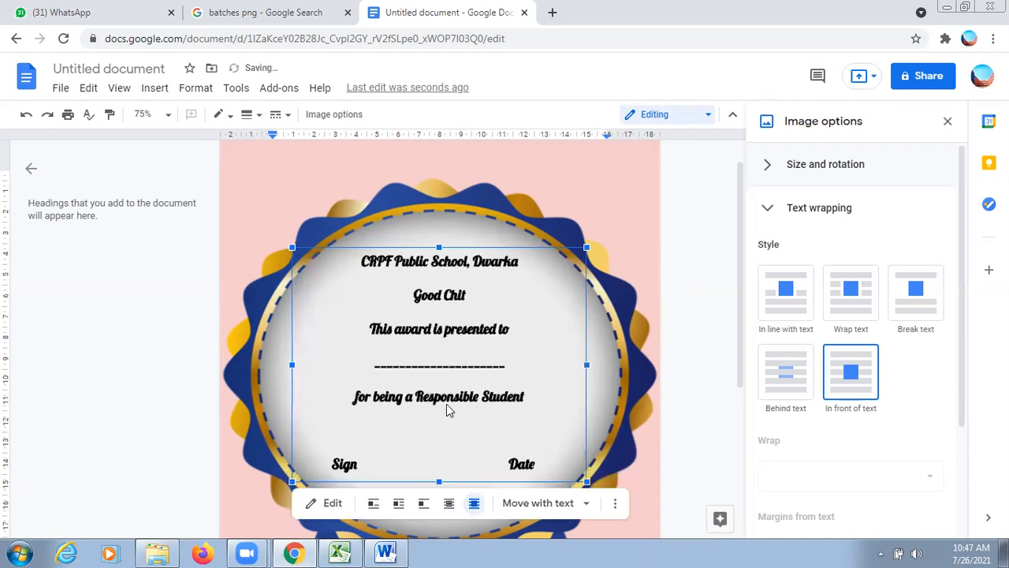
Stretch the award text drawing to span the badge's inner circle in width and most of its height, then deselect it
left_click_drag(586, 365, 624, 364)
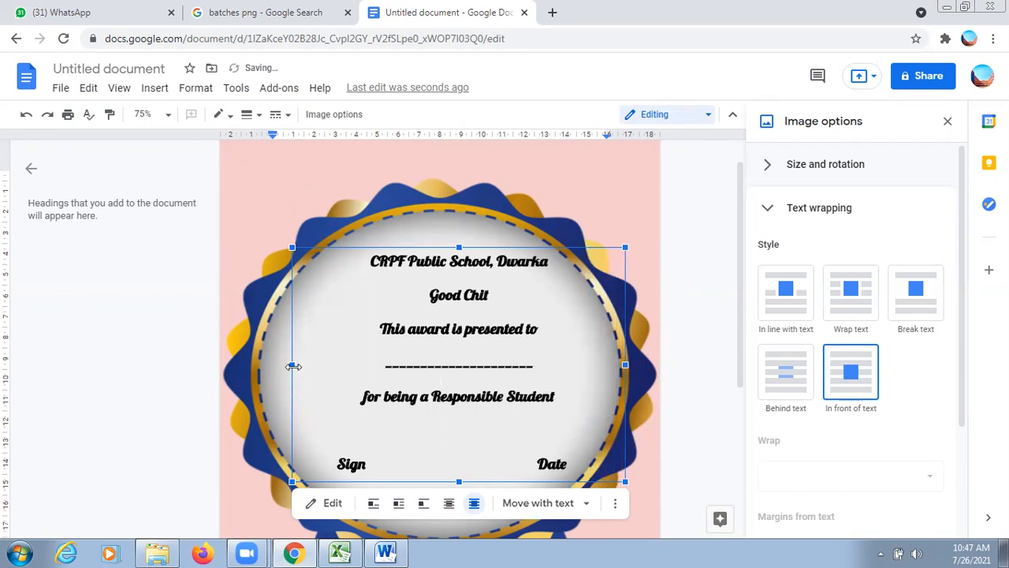
left_click_drag(292, 365, 258, 366)
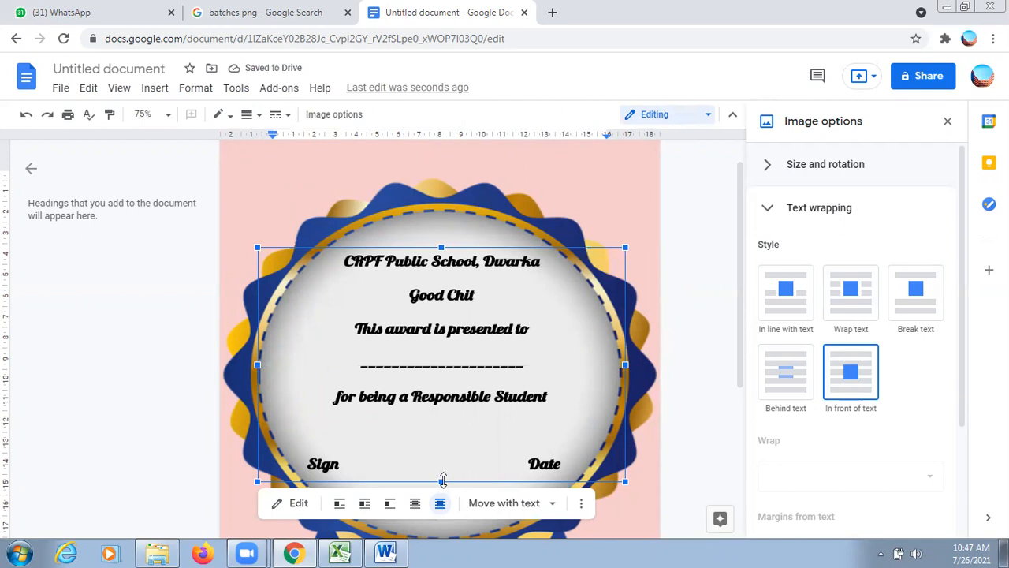
left_click_drag(442, 482, 451, 517)
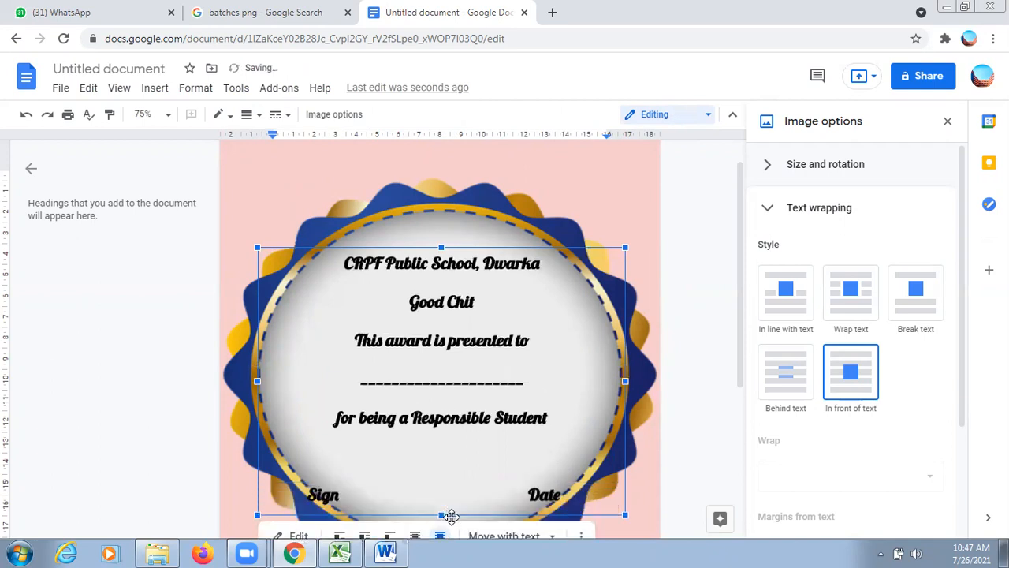
left_click_drag(442, 247, 442, 227)
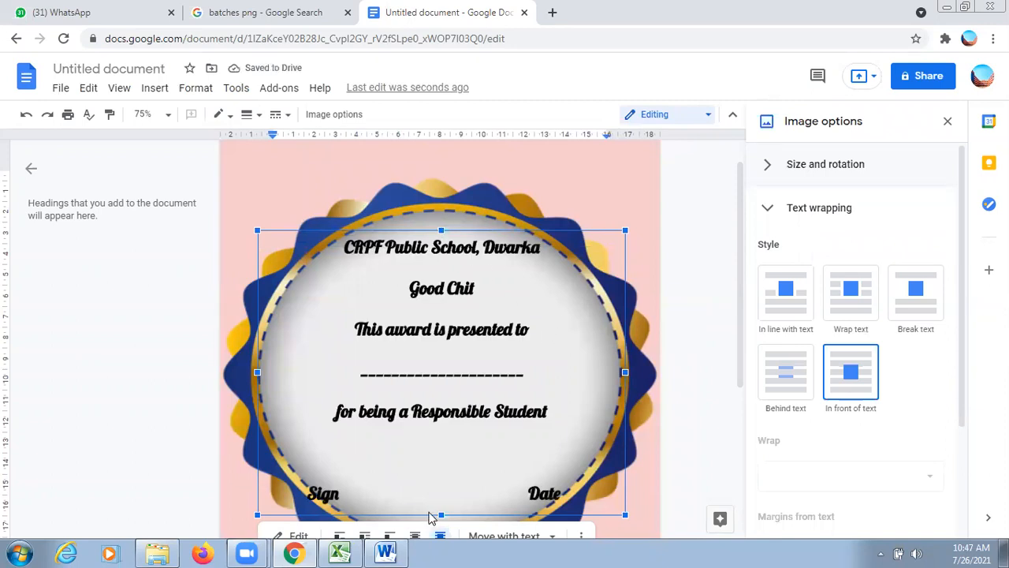
left_click_drag(441, 511, 443, 498)
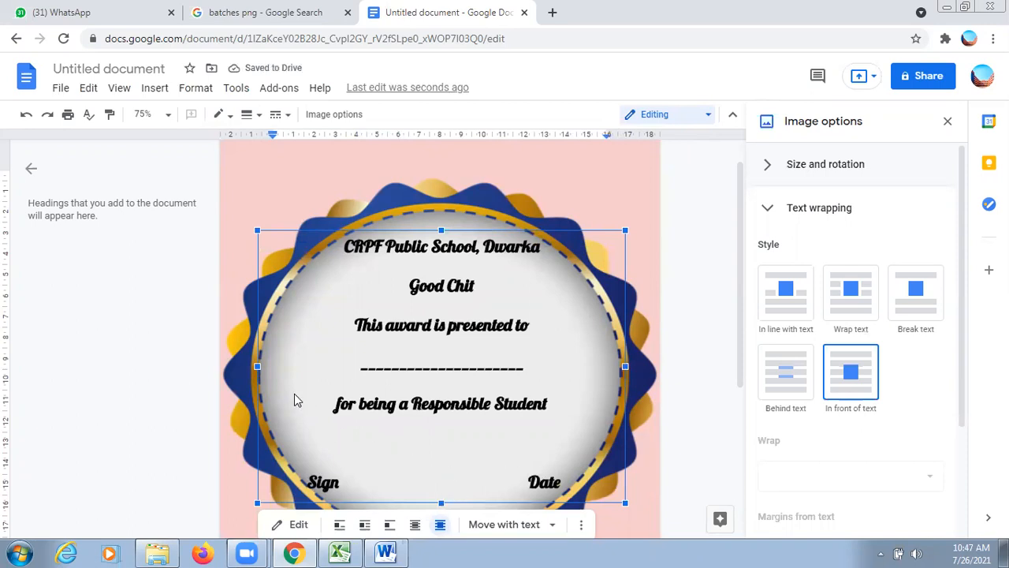
left_click_drag(257, 365, 261, 365)
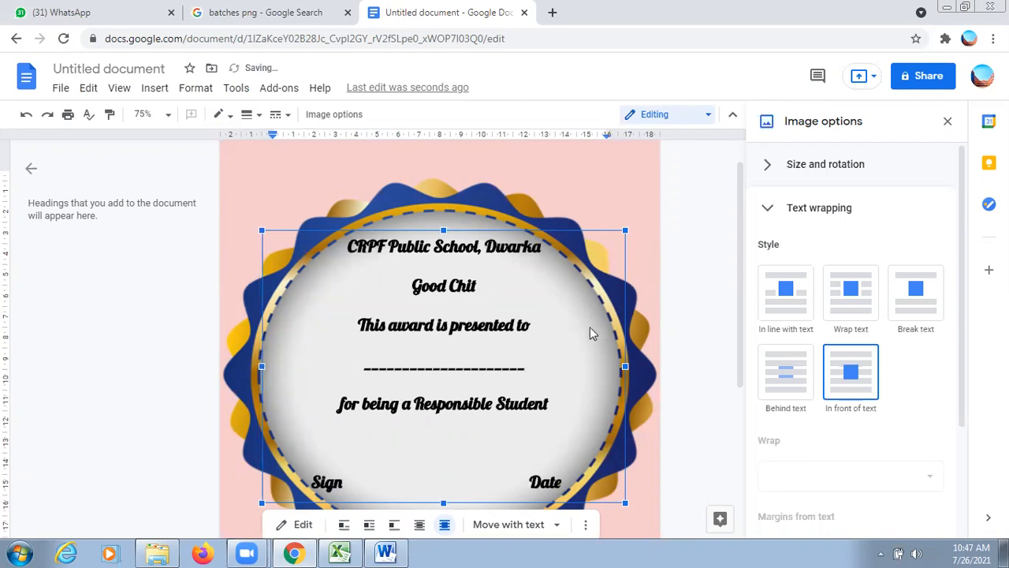
left_click(675, 241)
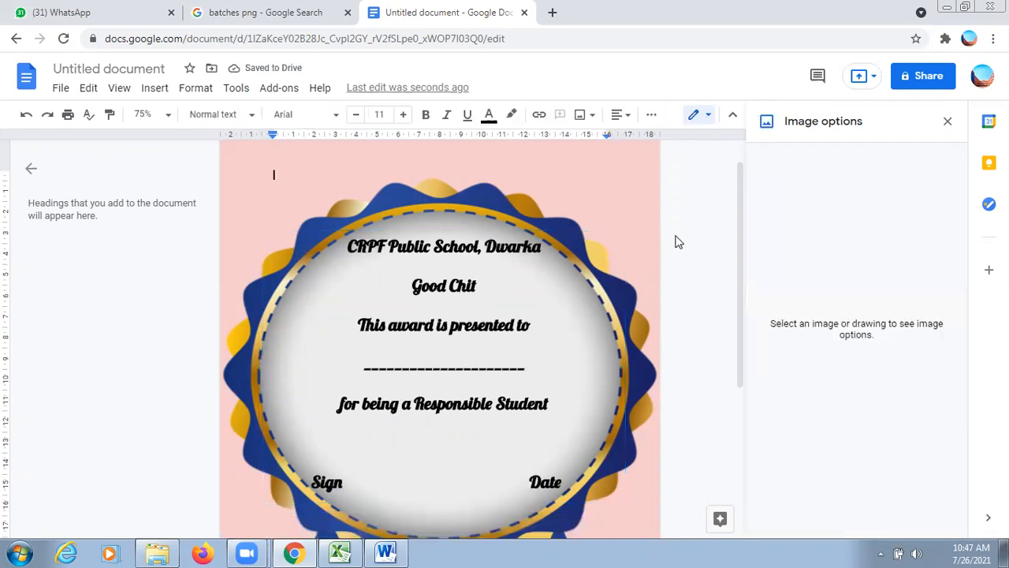
left_click_drag(740, 247, 761, 236)
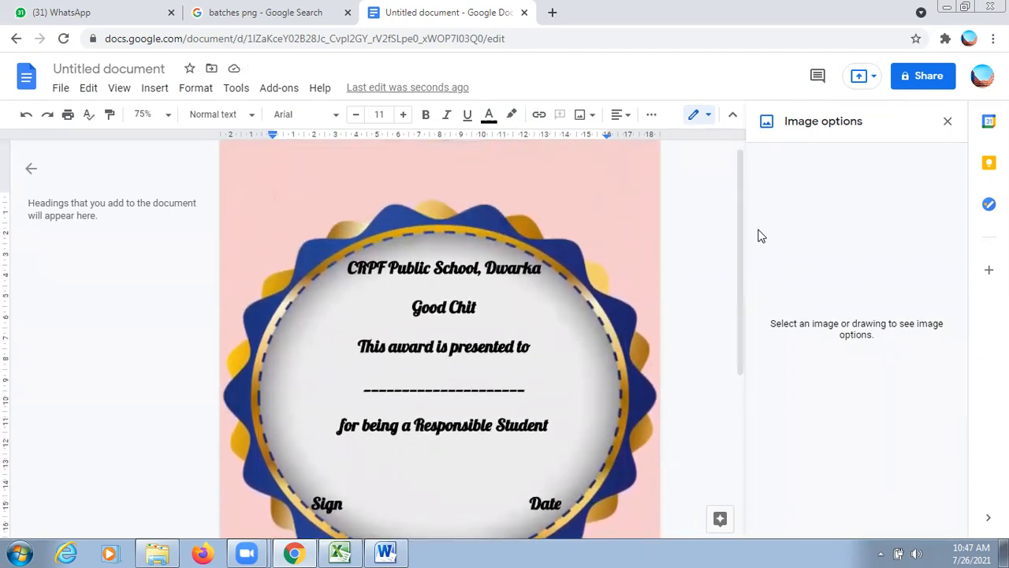
left_click(367, 270)
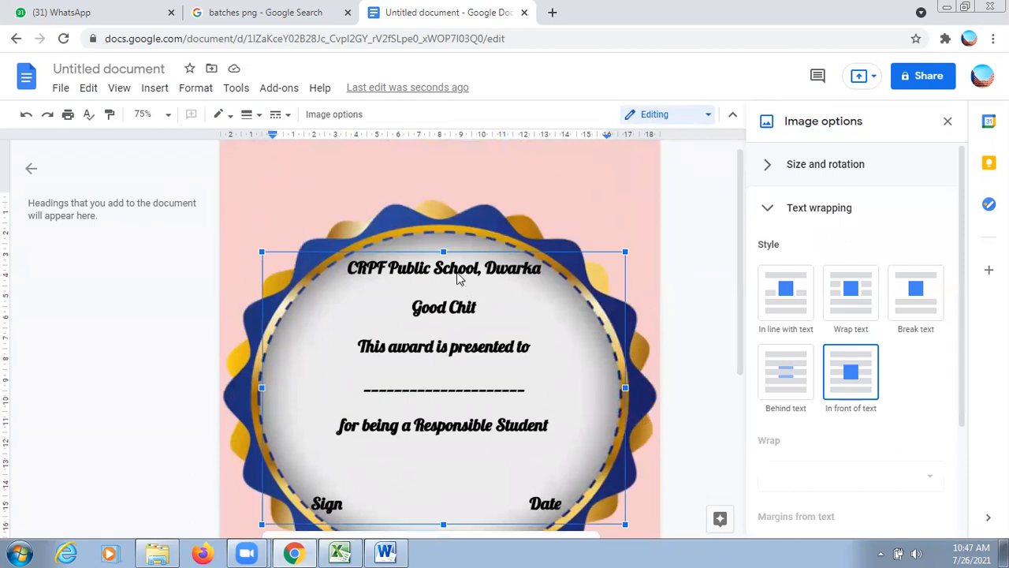
left_click(653, 116)
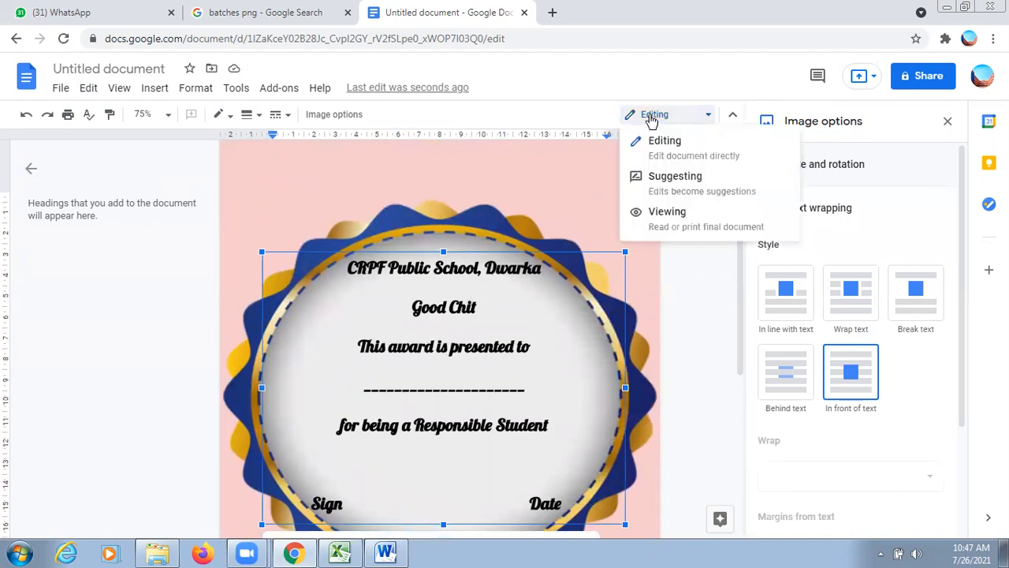
left_click(665, 145)
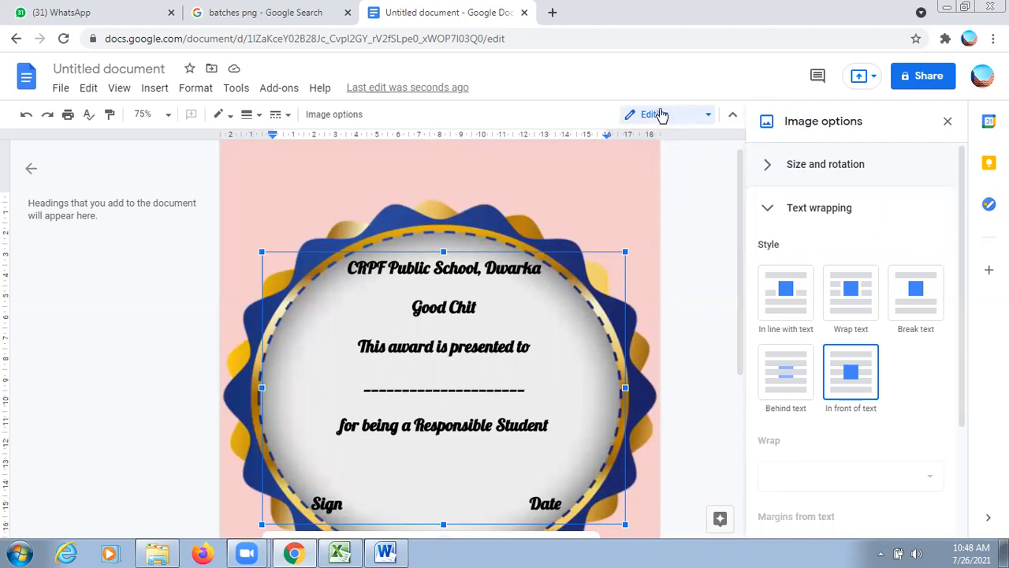
left_click(660, 116)
left_click(675, 145)
right_click(491, 276)
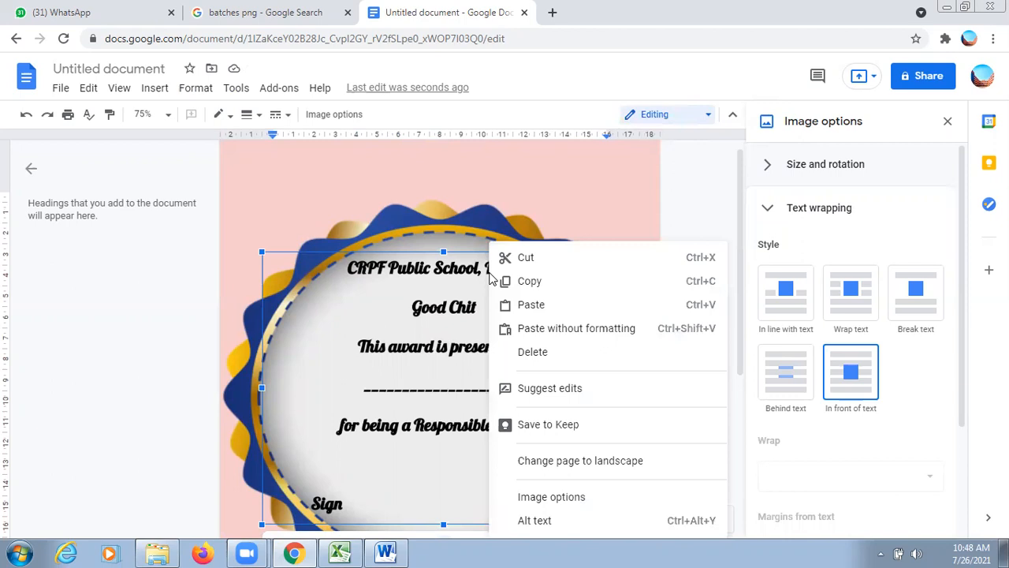
left_click(426, 285)
right_click(426, 285)
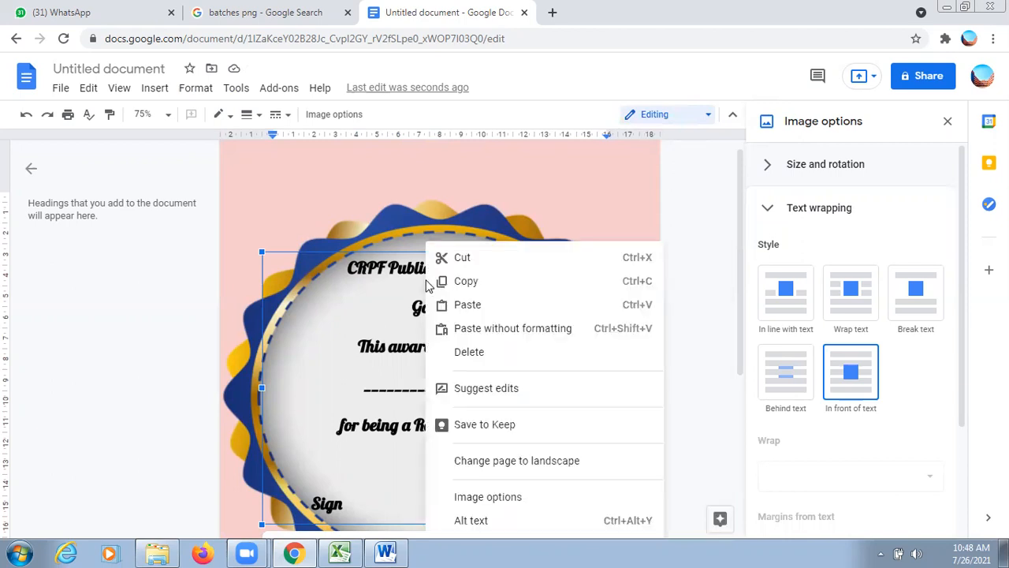
Reopen the award text drawing for editing and colour all of its text in the darkest purple
double_click(409, 279)
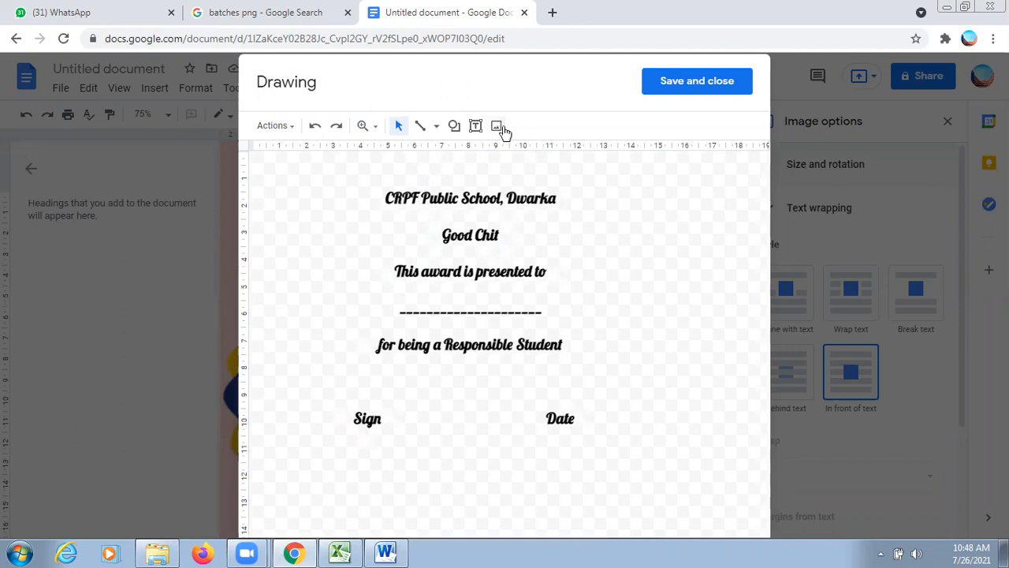
left_click(403, 202)
left_click_drag(386, 198, 809, 282)
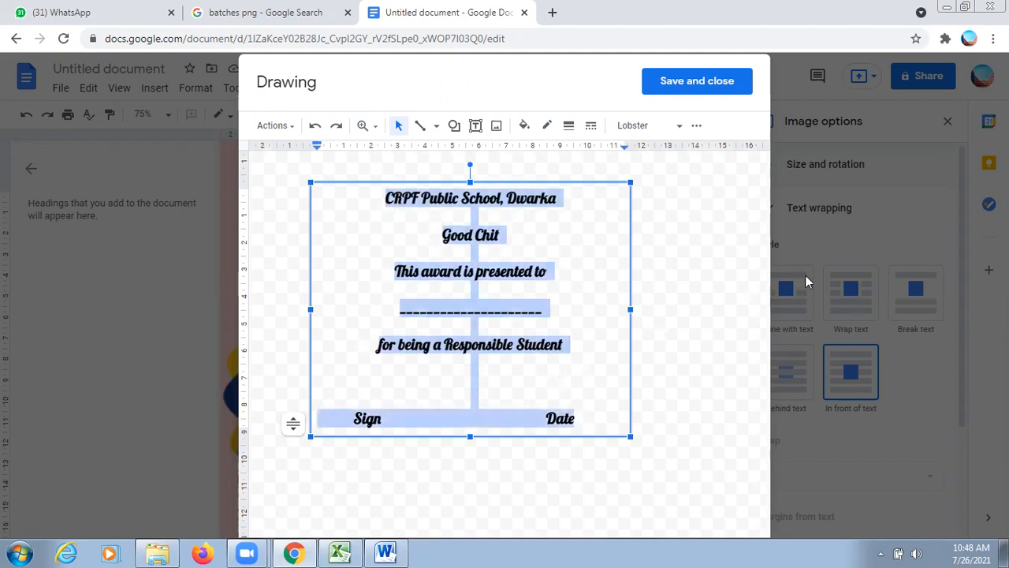
left_click(697, 127)
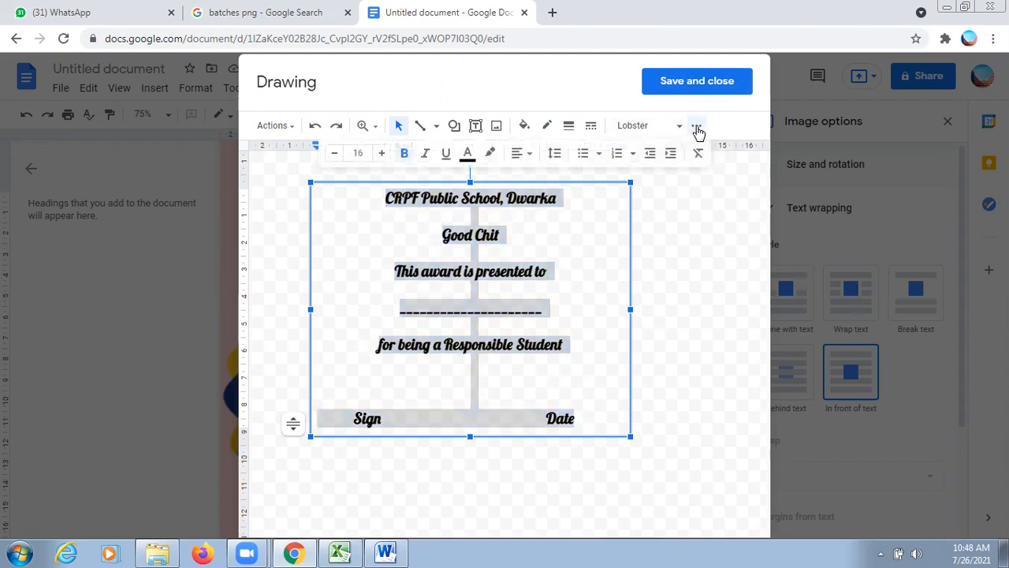
left_click(467, 161)
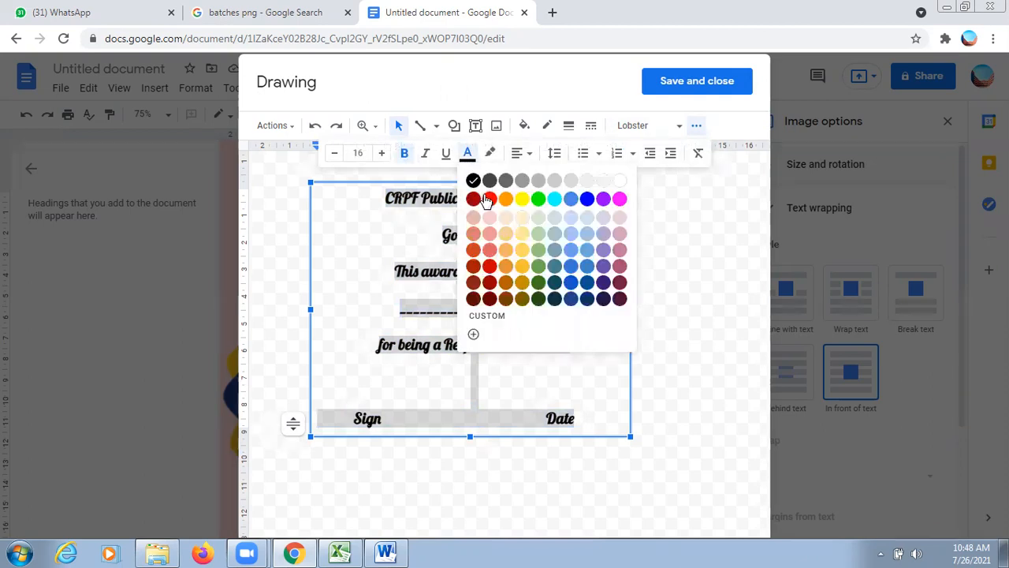
left_click(604, 300)
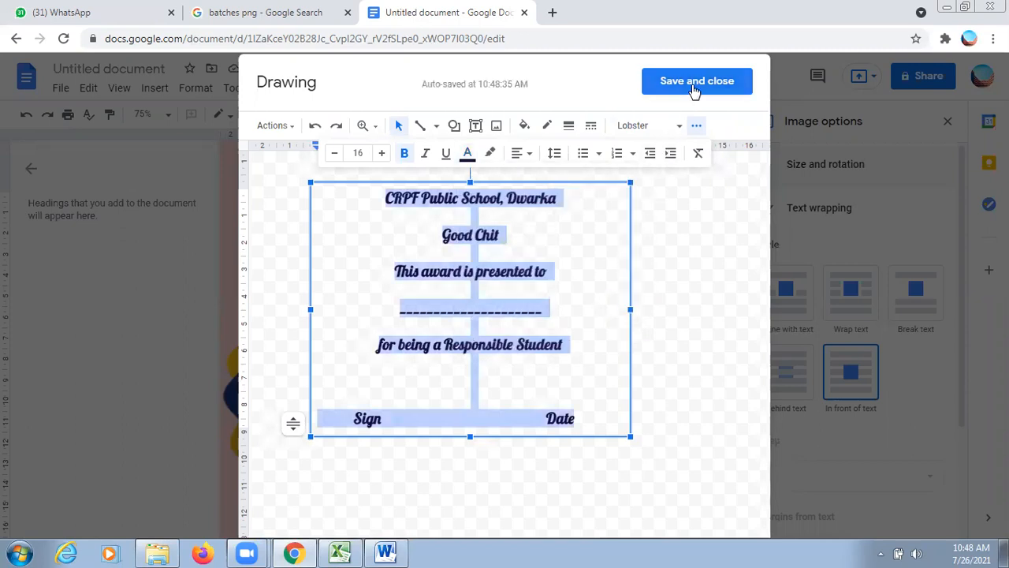
Recolour all of the award text in the darkest magenta and save the drawing back to the document
left_click(468, 153)
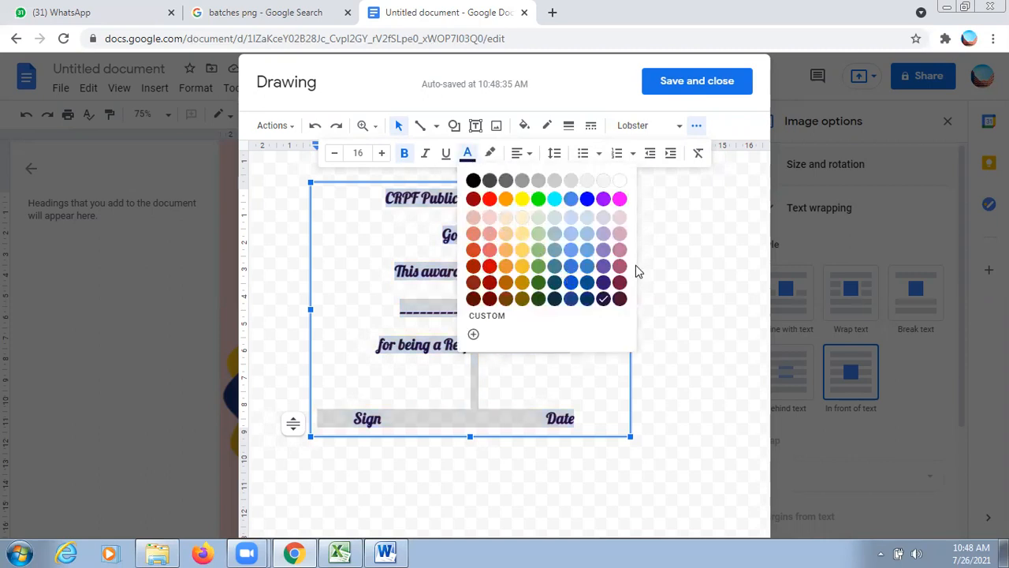
key("Escape")
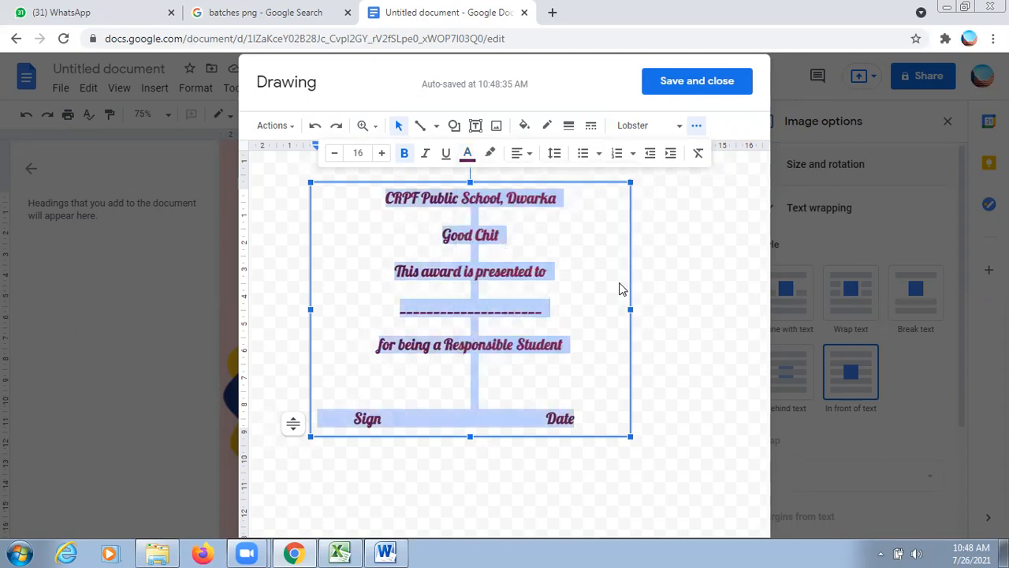
left_click(694, 86)
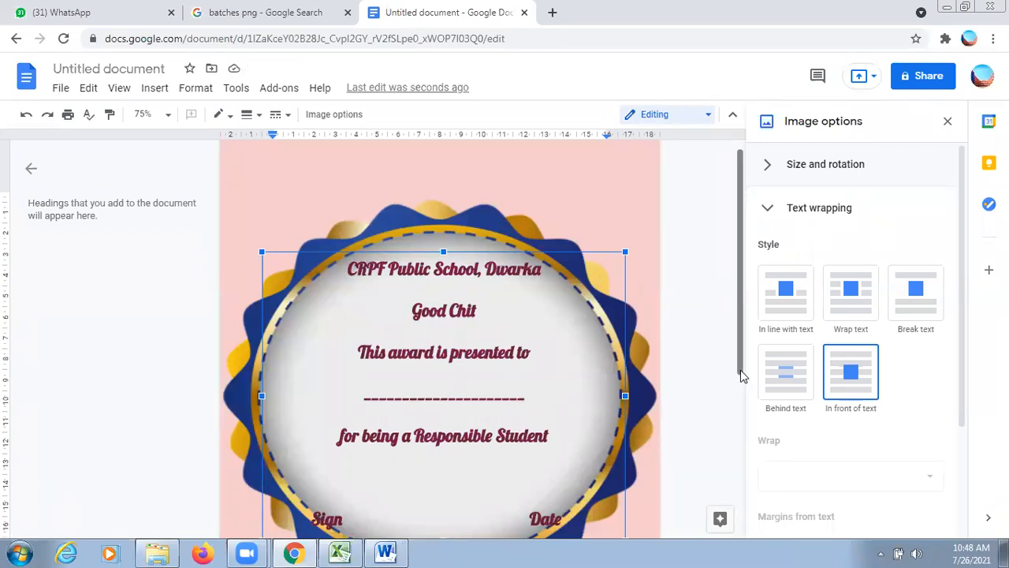
Narrow the award text drawing from both sides so it sits centred inside the badge's inner circle, and deselect it
left_click_drag(743, 371, 749, 398)
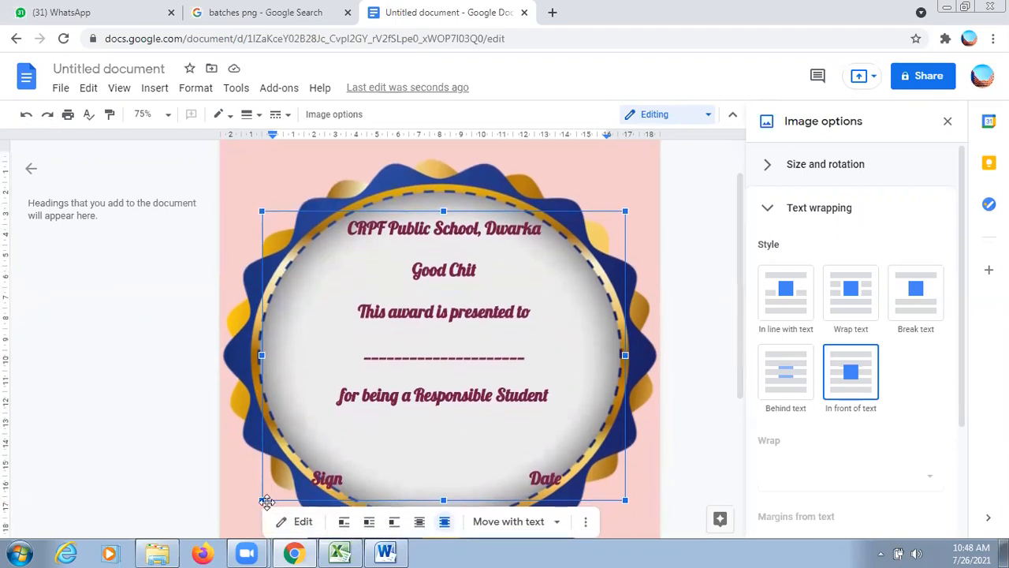
left_click_drag(261, 354, 273, 353)
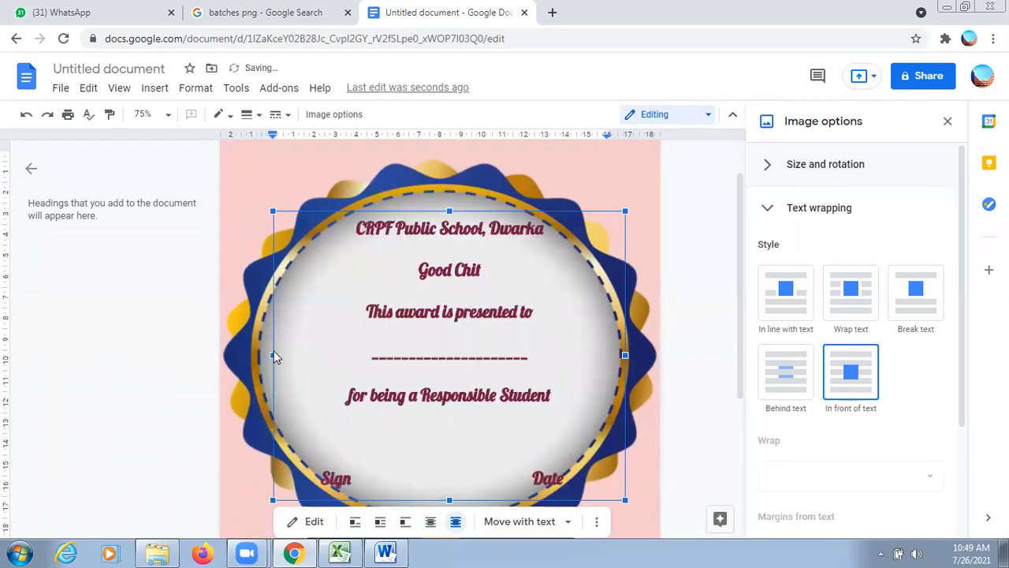
left_click_drag(271, 354, 281, 353)
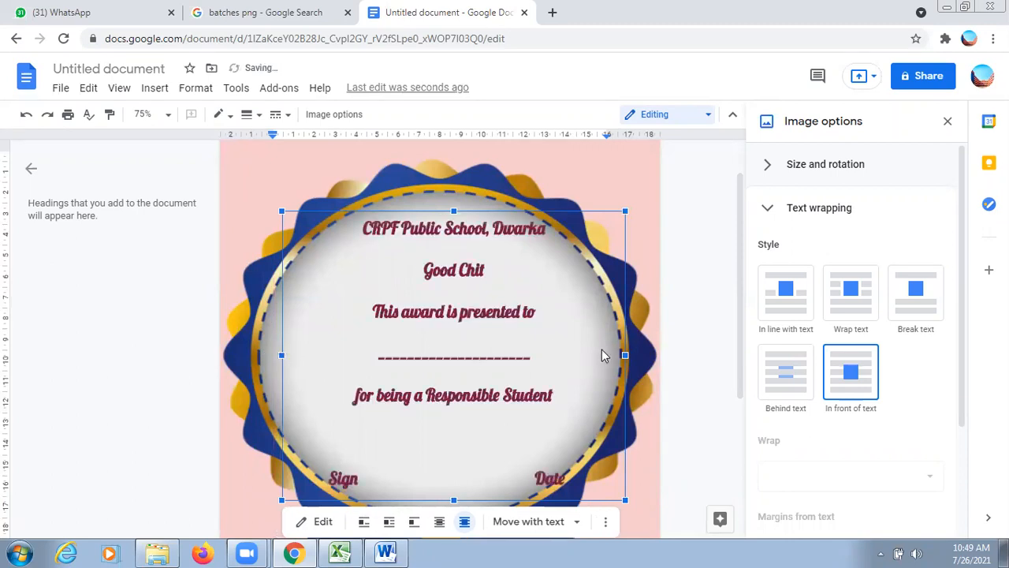
left_click_drag(625, 354, 604, 354)
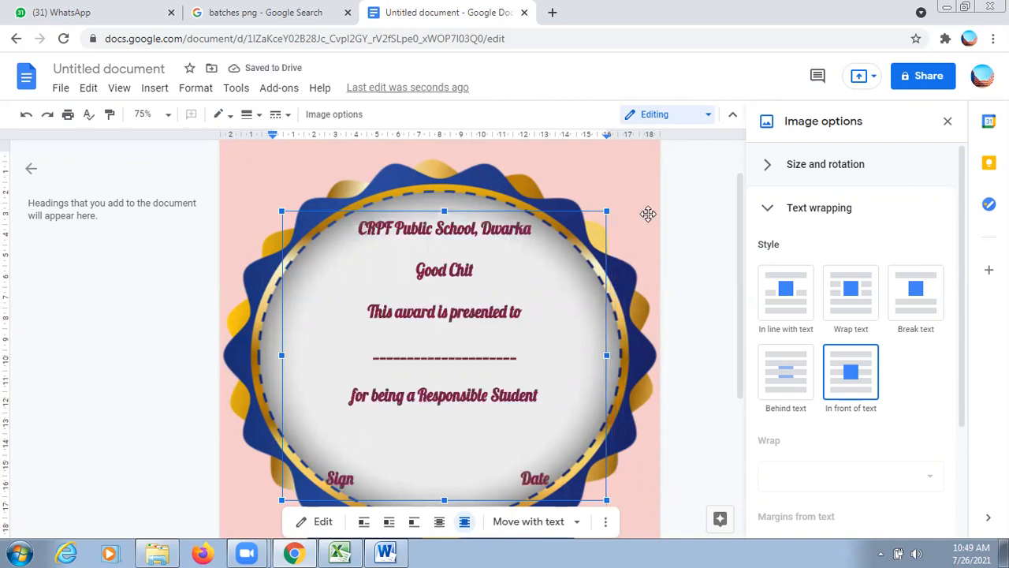
left_click(649, 215)
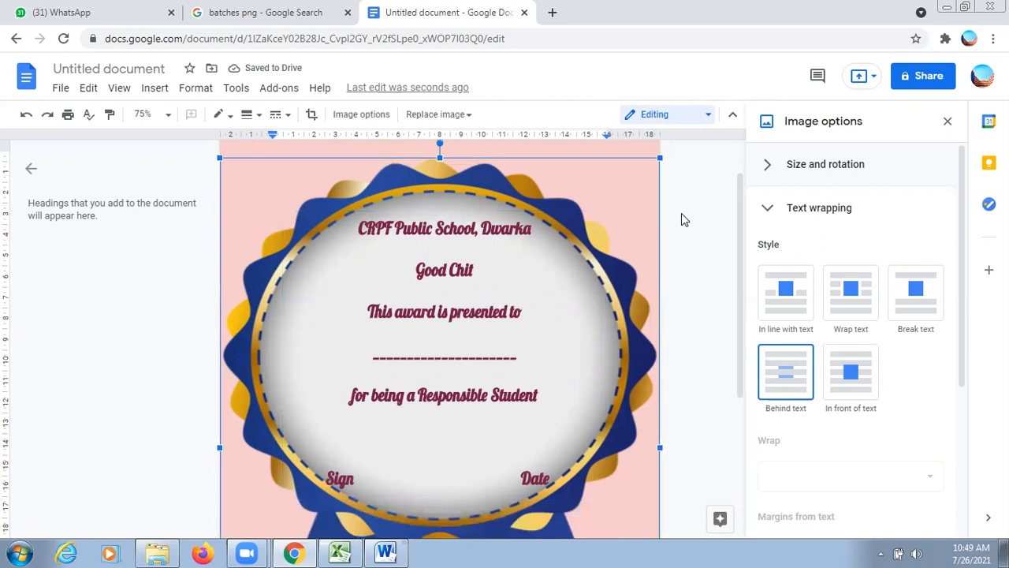
left_click(669, 213)
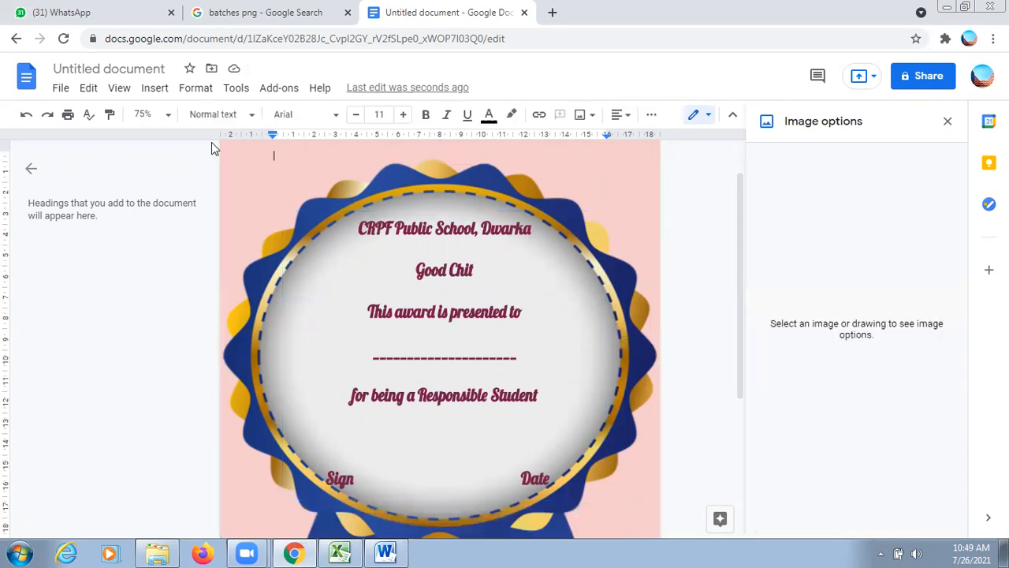
Set the document zoom to Fit and finally to 50% to view the whole award page
left_click(168, 118)
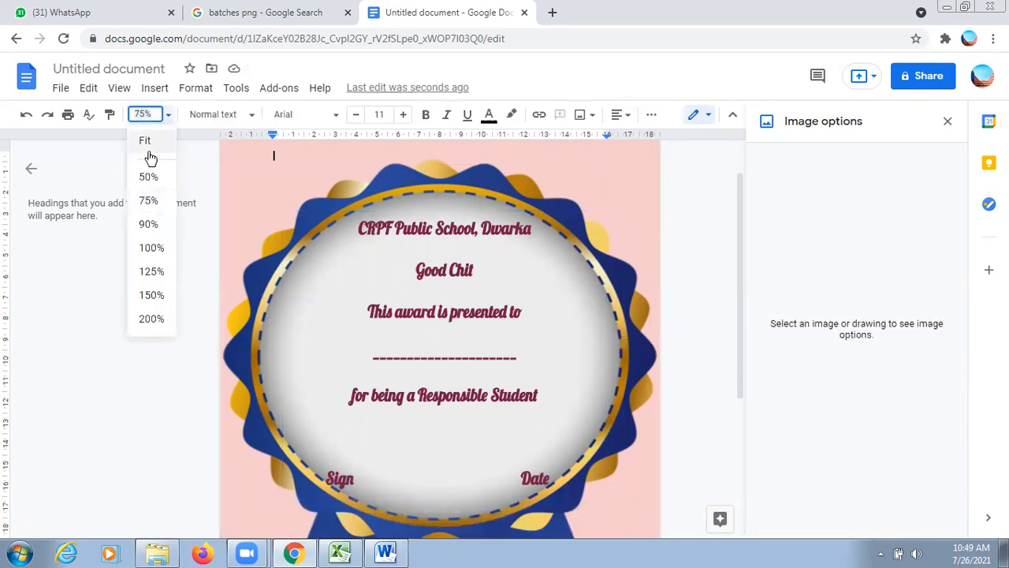
left_click(149, 156)
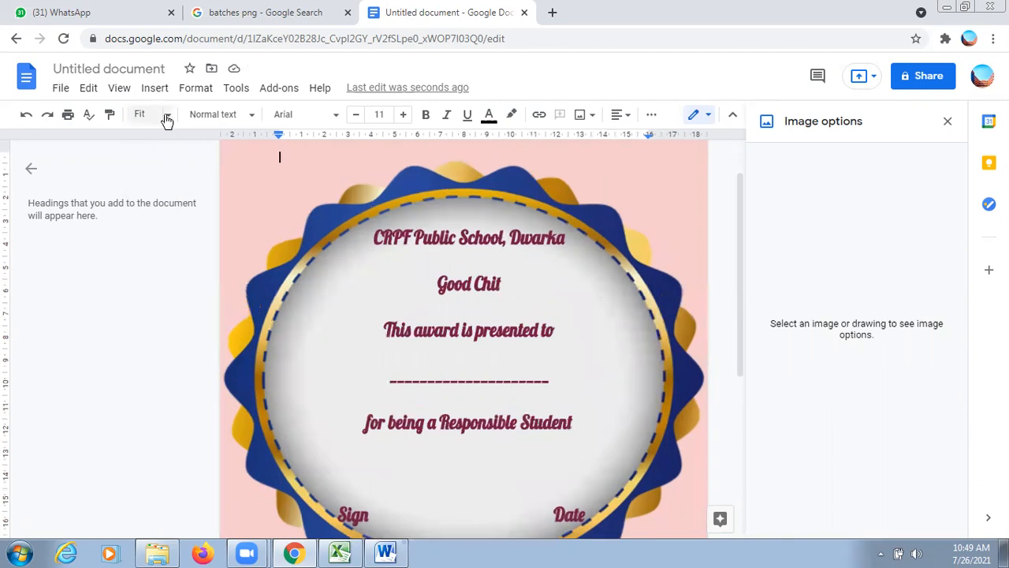
left_click(167, 118)
left_click(148, 180)
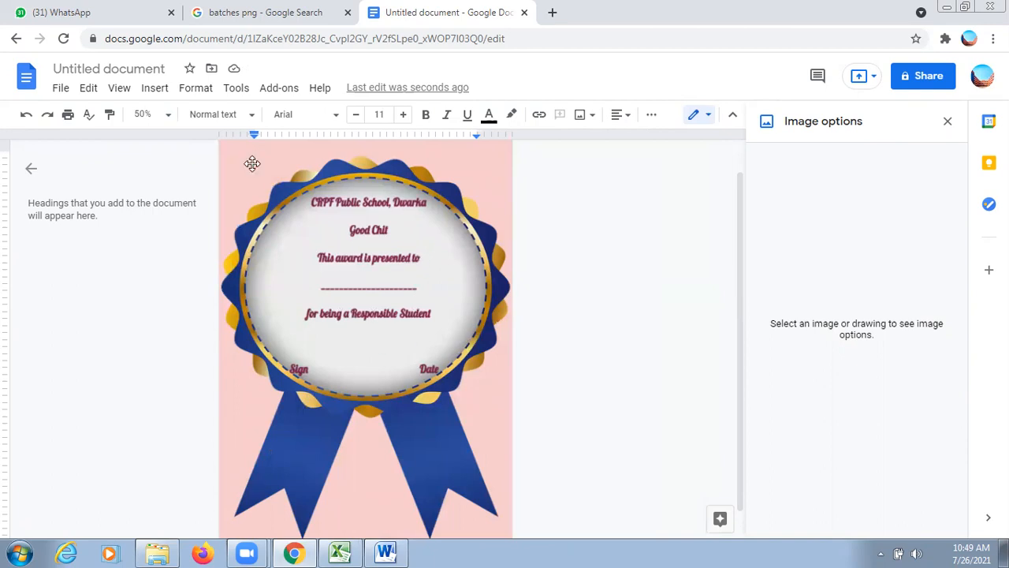
Look through the file commands, visit the Docs home page and return to the award document
left_click(61, 90)
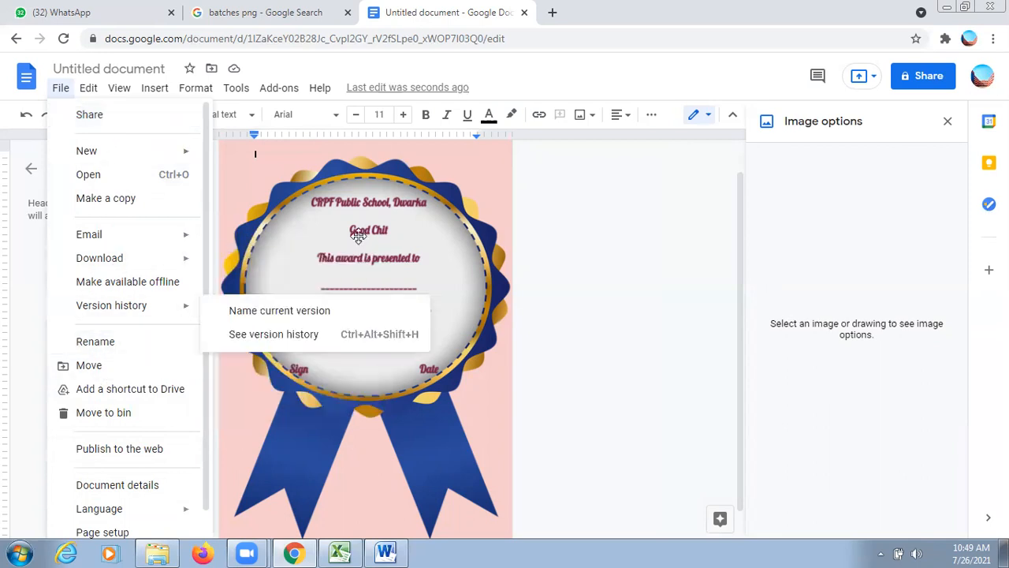
left_click(595, 237)
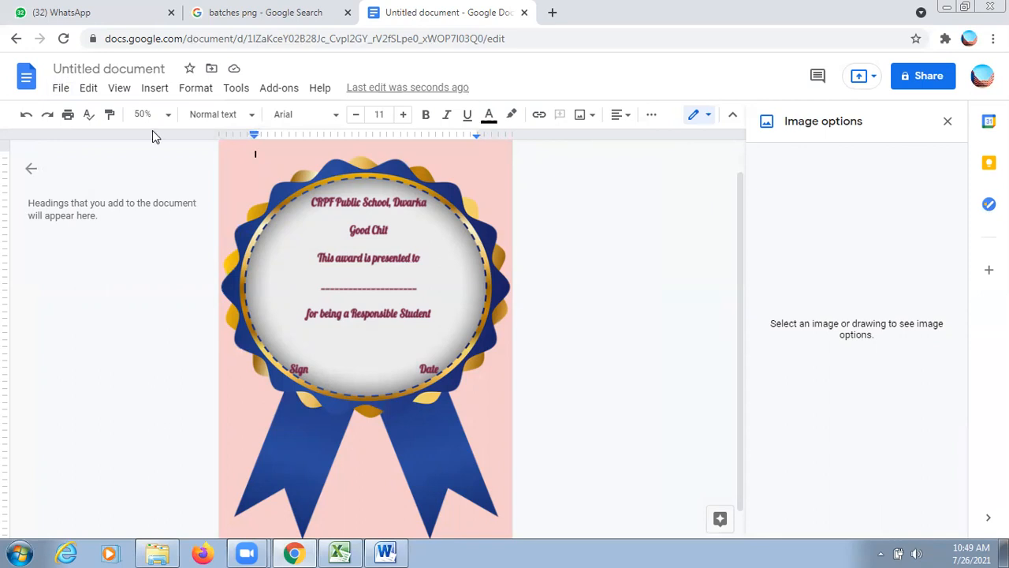
left_click(25, 90)
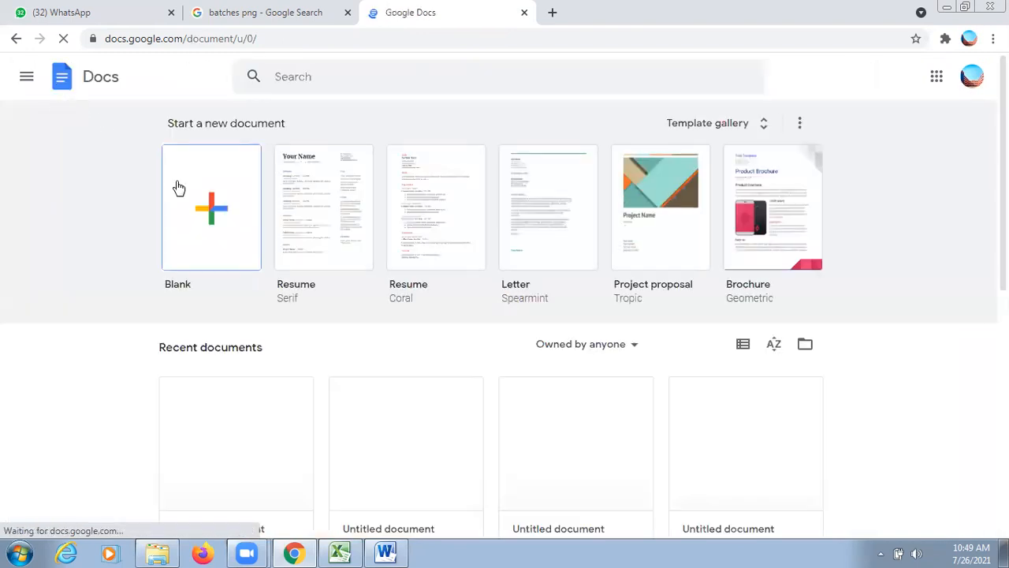
left_click(16, 39)
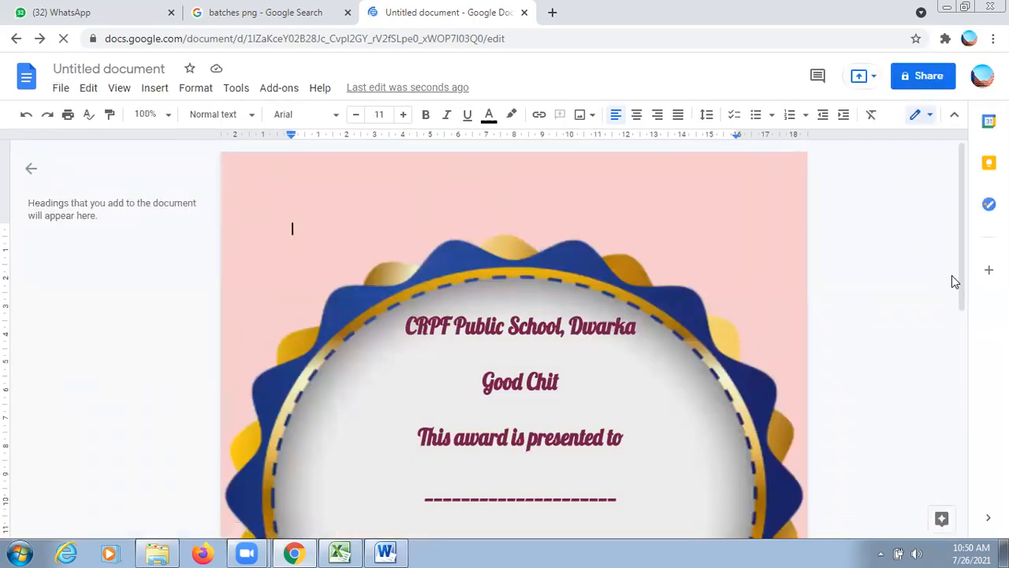
Print the award to PDF and choose the Primary Classes > Class 5 folder on New Volume (D:) as its save location
key("ctrl+p")
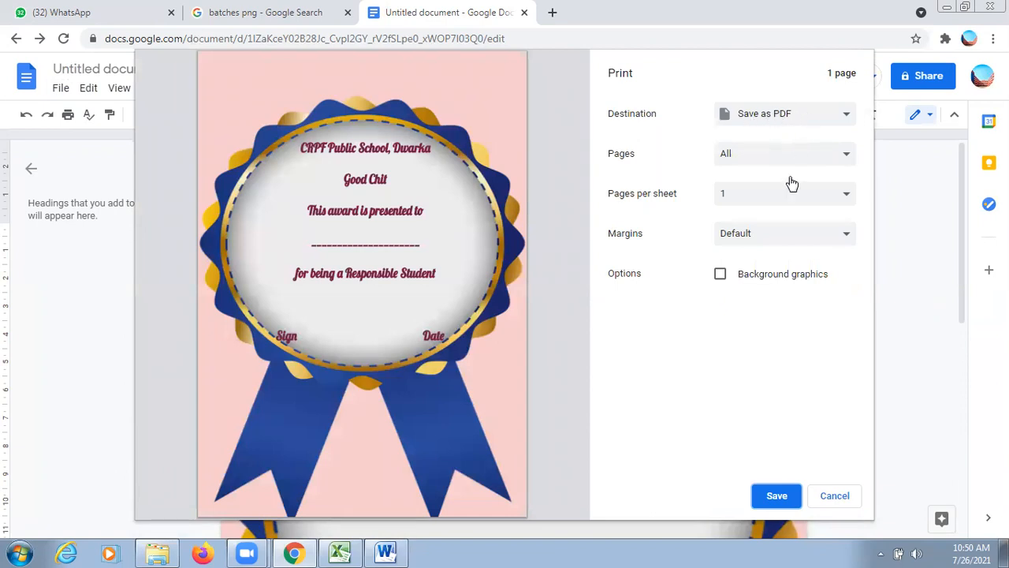
left_click(781, 496)
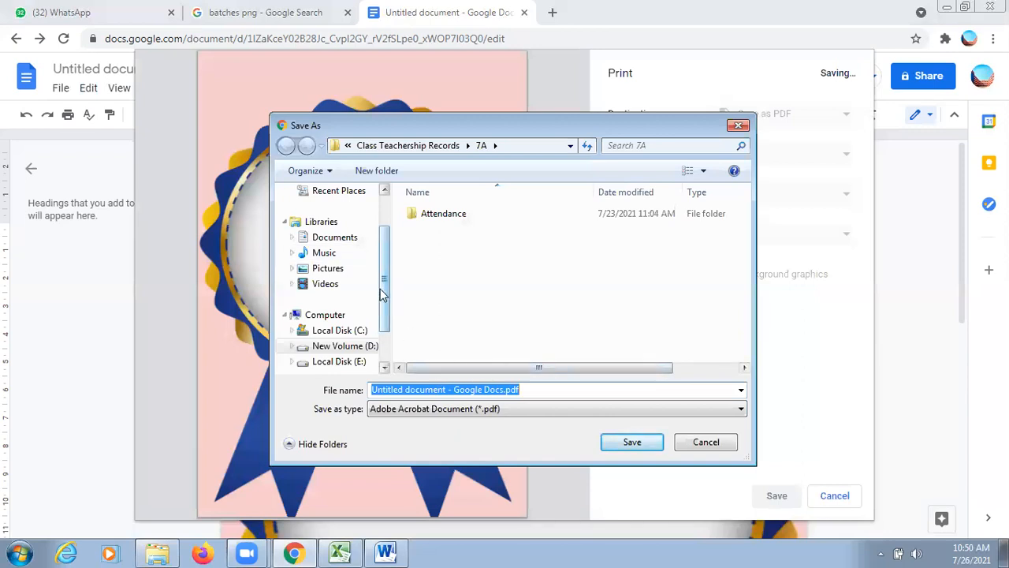
left_click_drag(382, 286, 385, 316)
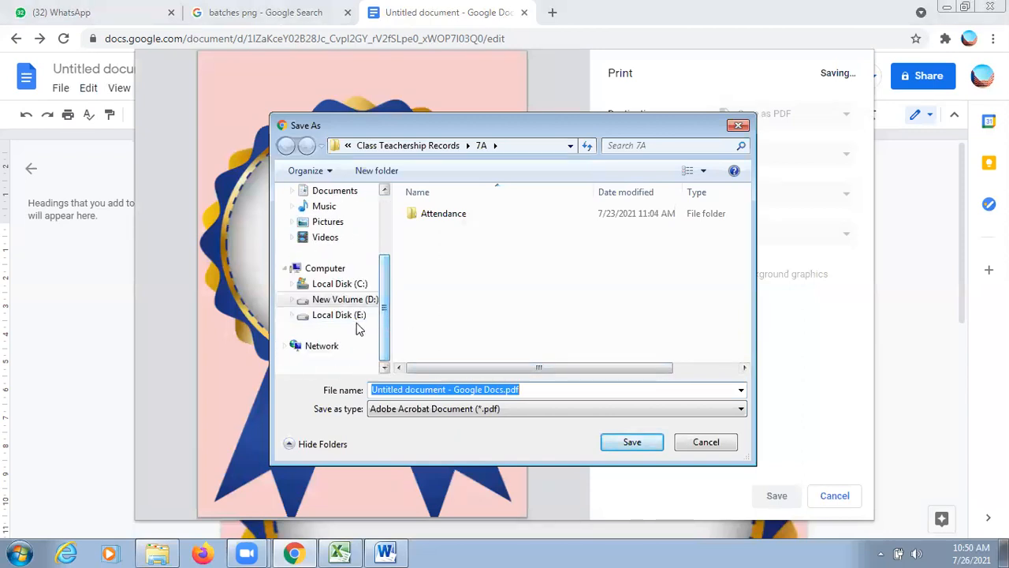
left_click(353, 304)
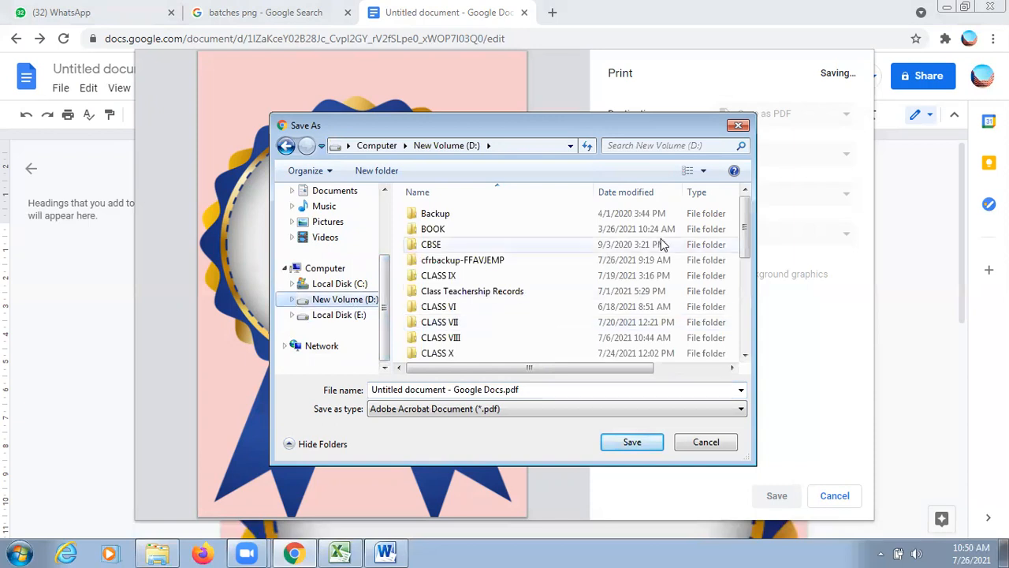
left_click_drag(747, 241, 760, 313)
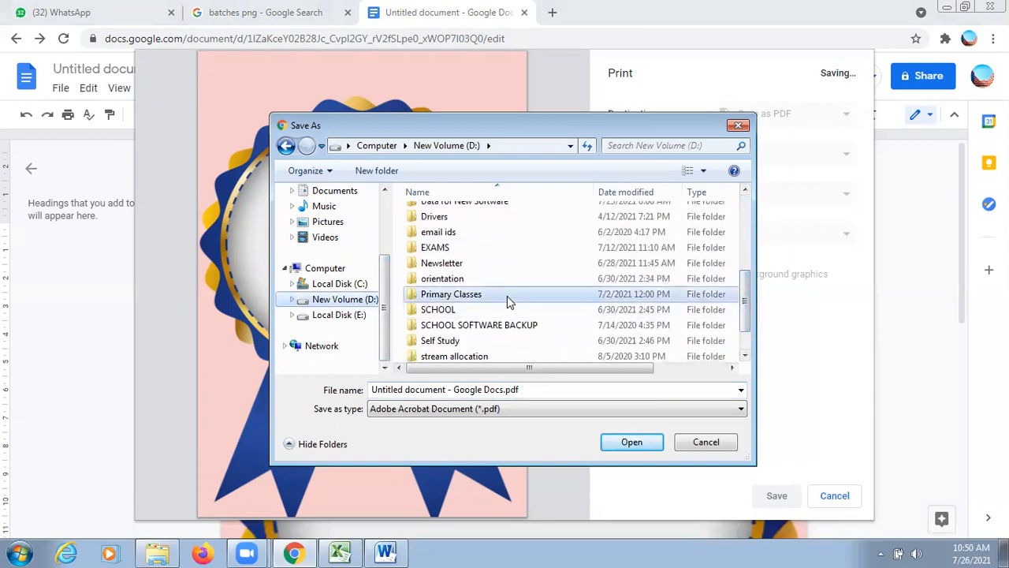
double_click(507, 295)
double_click(448, 246)
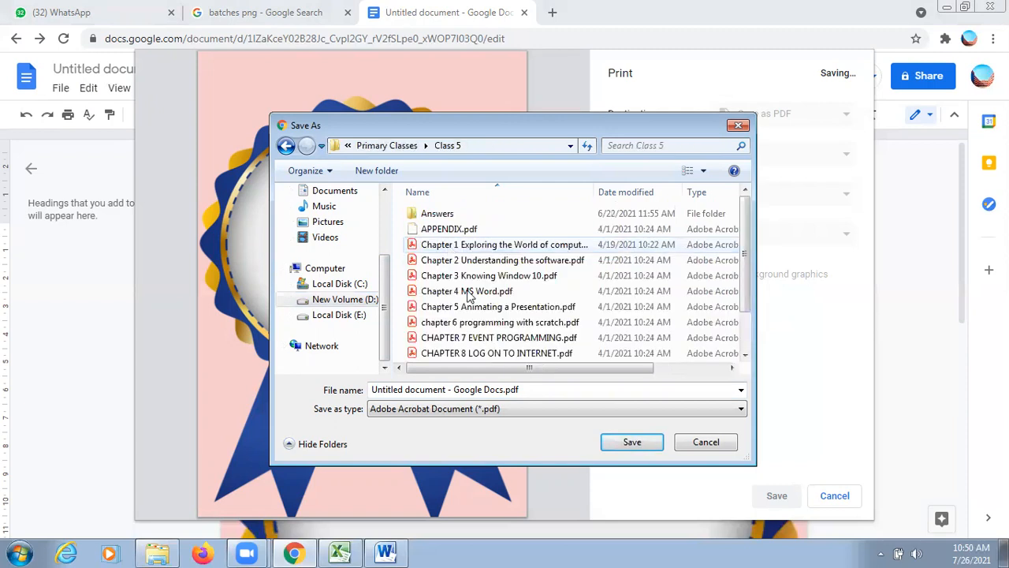
Name the PDF "Good Chit-Google Docs.pdf" and save it in the Class 5 folder
left_click(455, 389)
key("BackSpace")
key("BackSpace")
key("BackSpace")
key("BackSpace")
key("BackSpace")
key("BackSpace")
key("BackSpace")
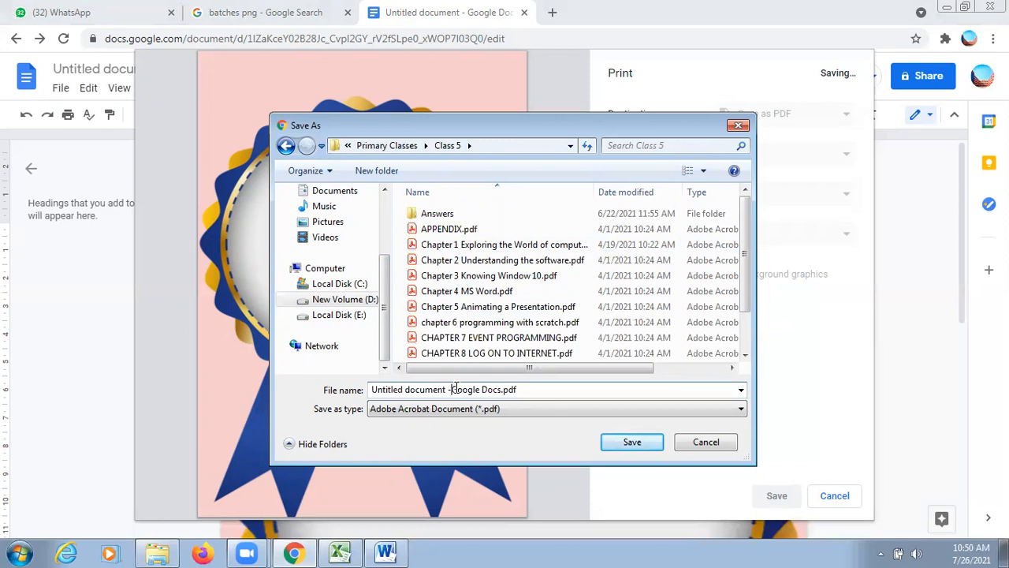
key("BackSpace")
key("BackSpace")
key("BackSpace")
key("BackSpace")
key("BackSpace")
key("BackSpace")
key("BackSpace")
key("BackSpace")
key("BackSpace")
key("BackSpace")
key("BackSpace")
key("BackSpace")
key("BackSpace")
type("Goo")
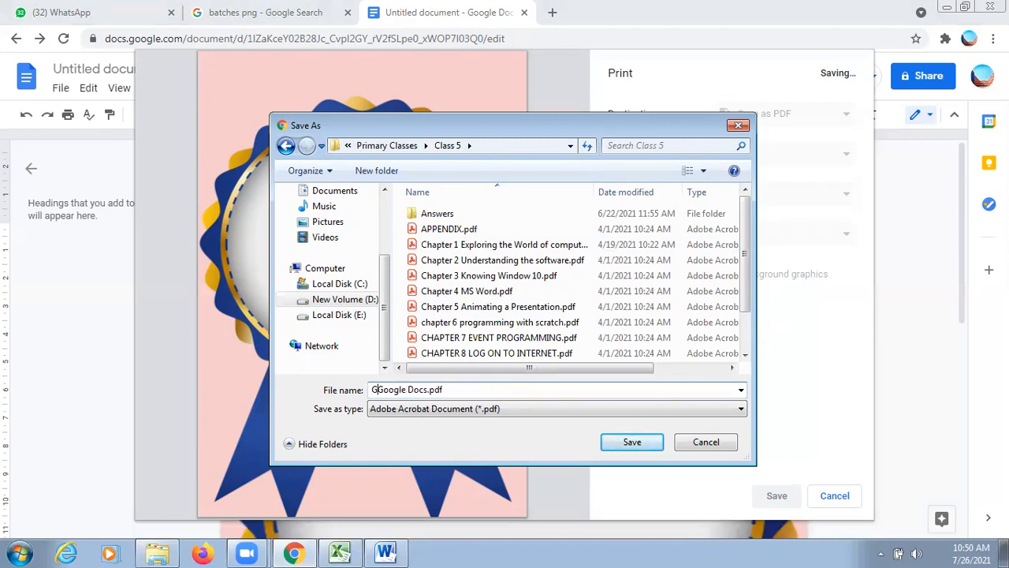
key("BackSpace")
type("od Chit")
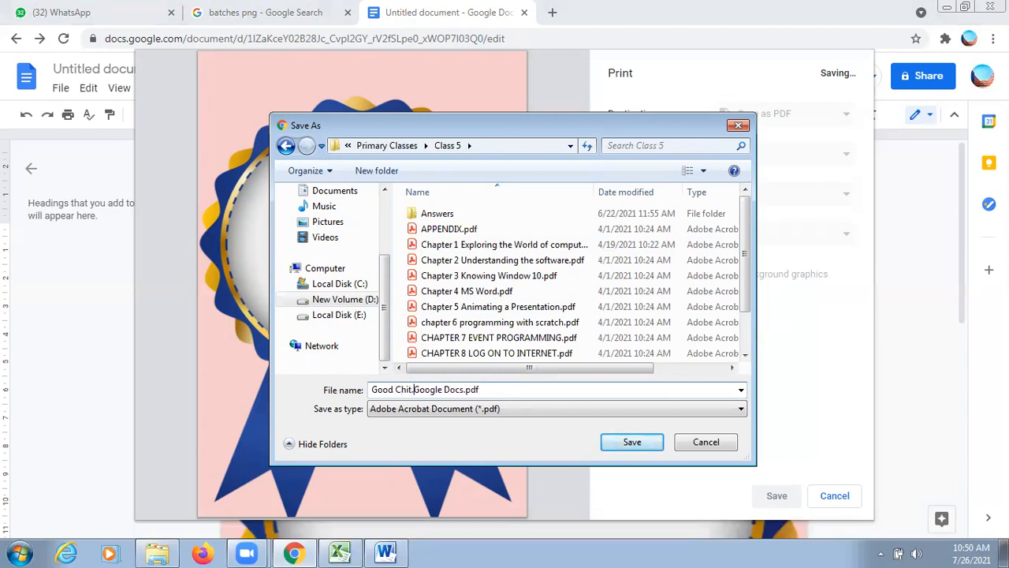
key("BackSpace")
type("-")
left_click(633, 445)
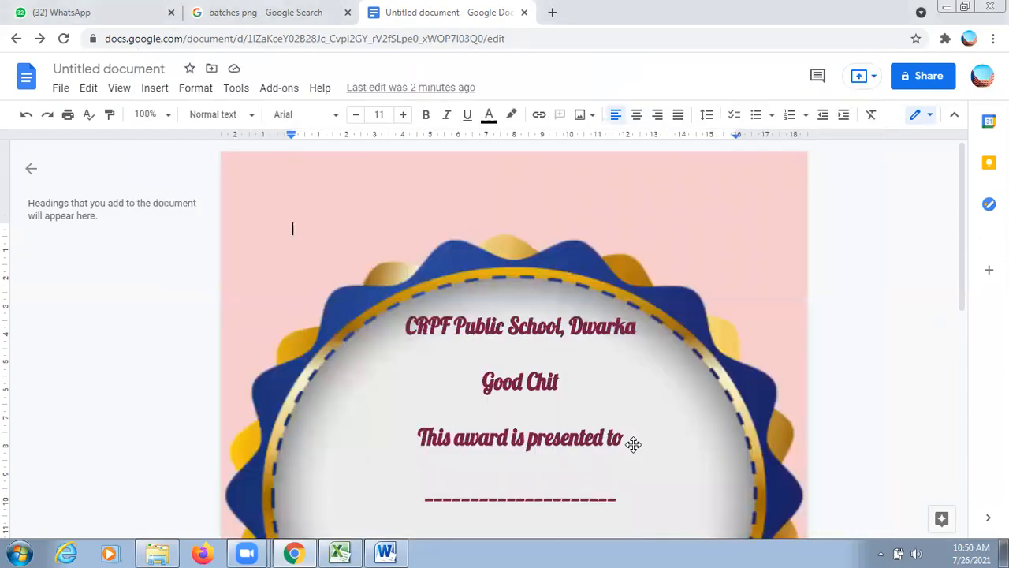
Switch to the Class 5 folder in Windows Explorer to check for the saved award PDF
left_click(157, 553)
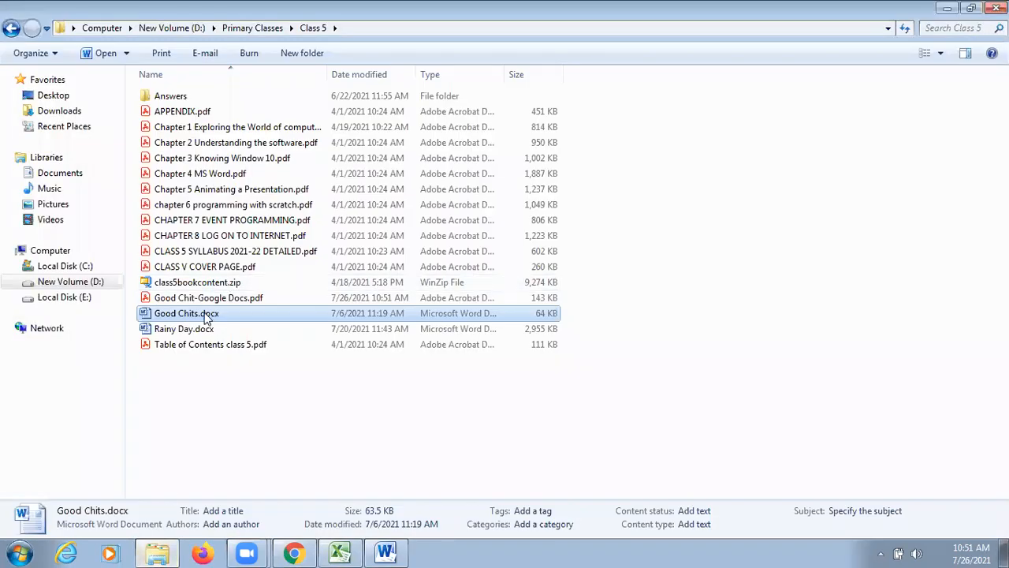